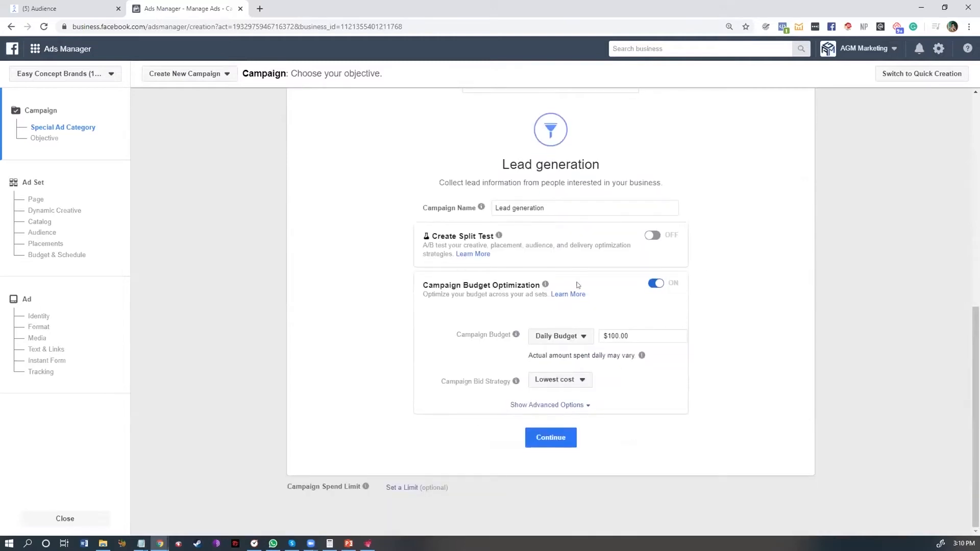
Accept the Lead generation campaign settings with the $100.00 daily budget and dismiss the Lead Ads Terms notice in the ad set
left_click_drag(535, 285, 429, 306)
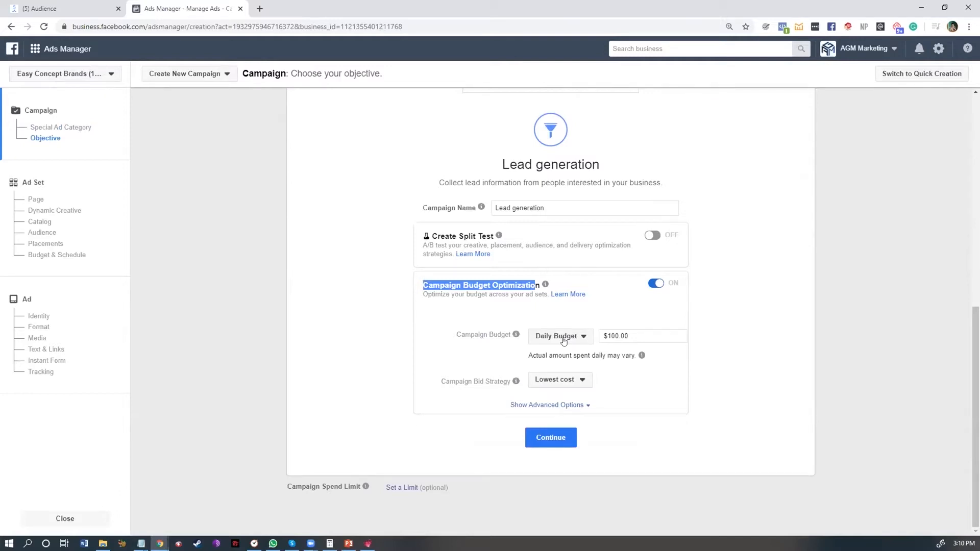
left_click(555, 446)
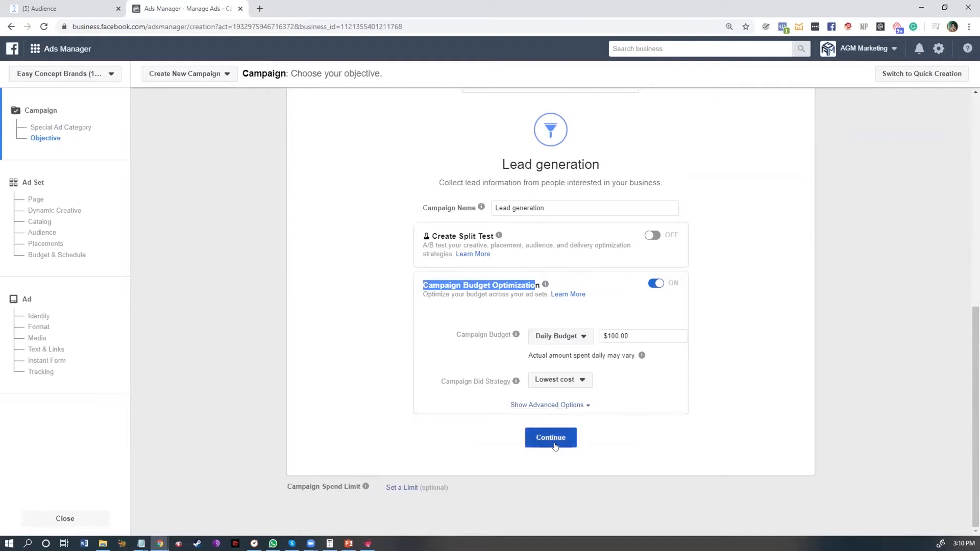
left_click(555, 446)
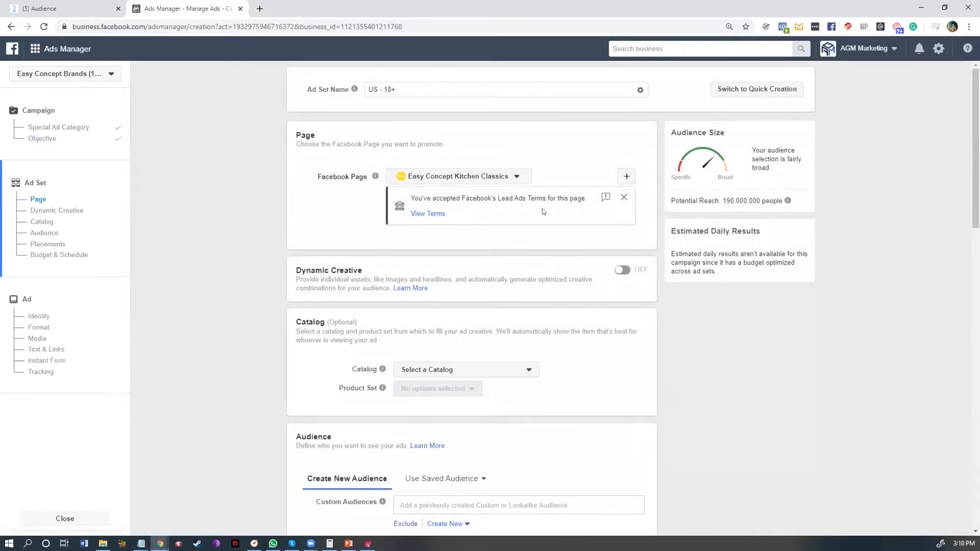
left_click(623, 198)
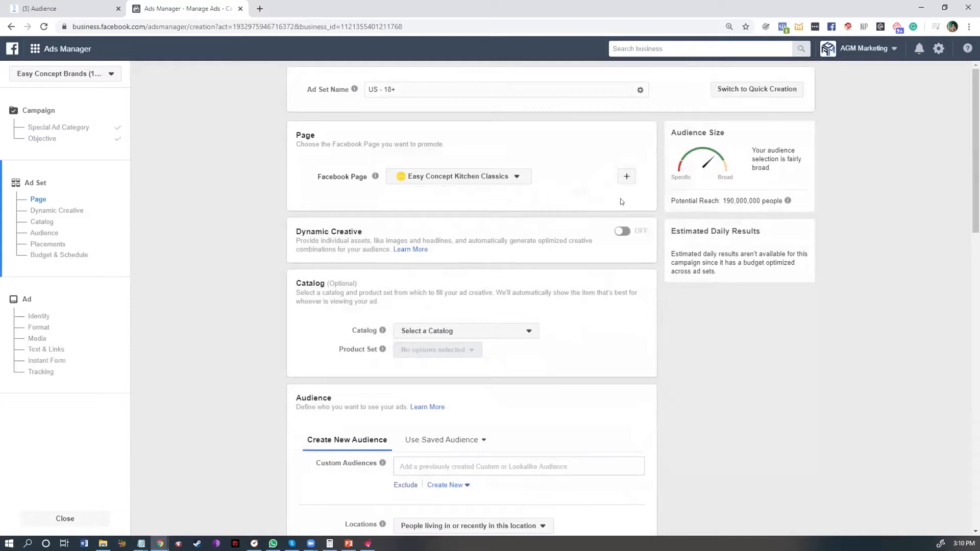
Search the custom audiences for "view" and add the 95% Video Viewer audience to the ad set
scroll(517, 200, "down", 1)
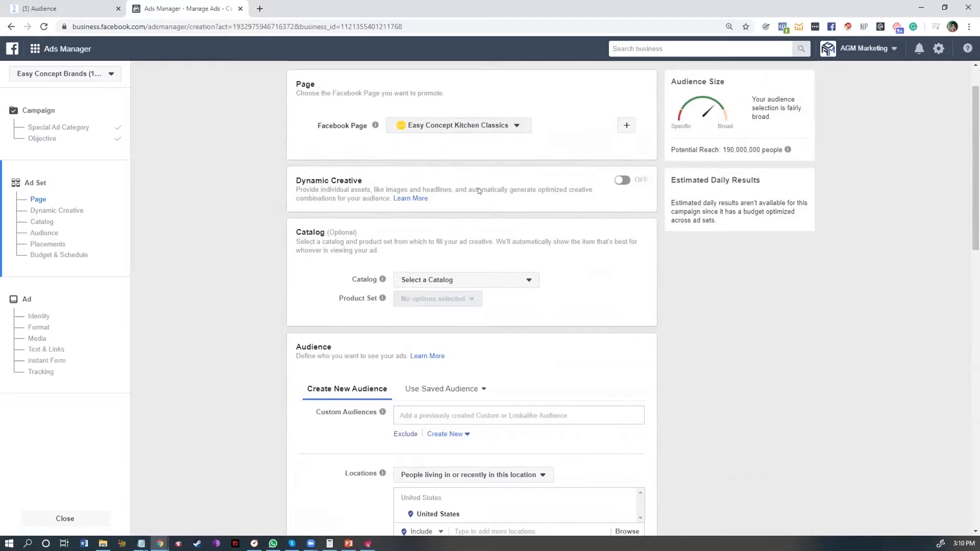
scroll(523, 216, "down", 5)
scroll(523, 216, "up", 4)
scroll(476, 249, "down", 2)
scroll(361, 159, "up", 3)
scroll(482, 317, "down", 5)
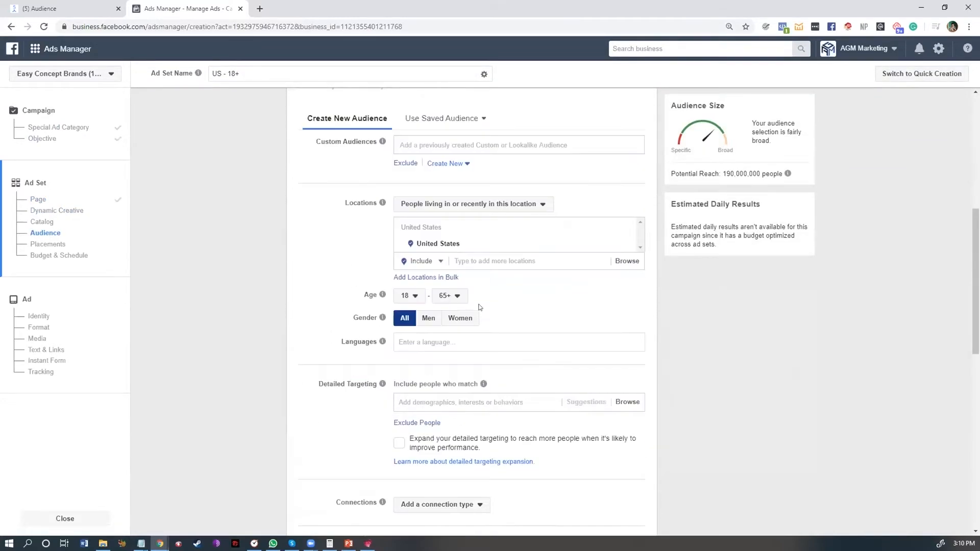
left_click(462, 144)
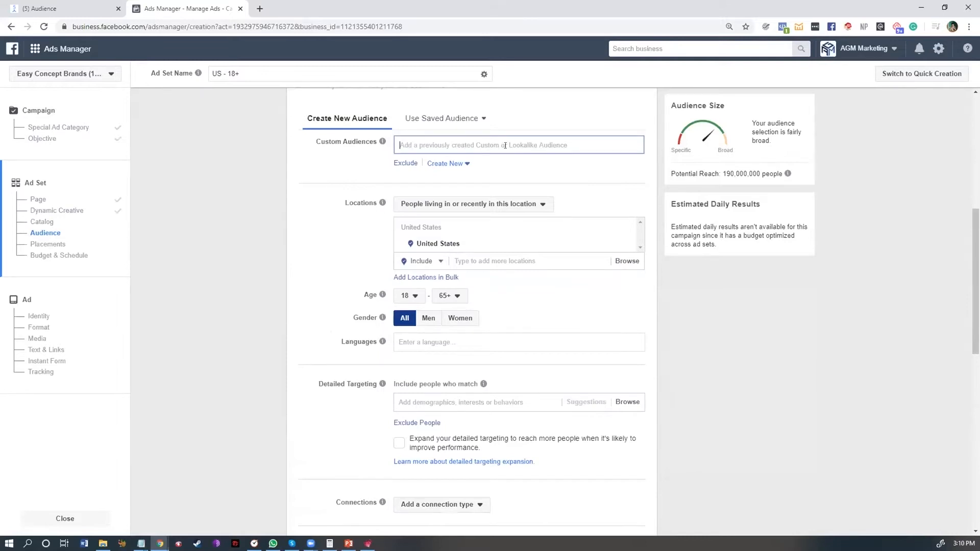
left_click(517, 167)
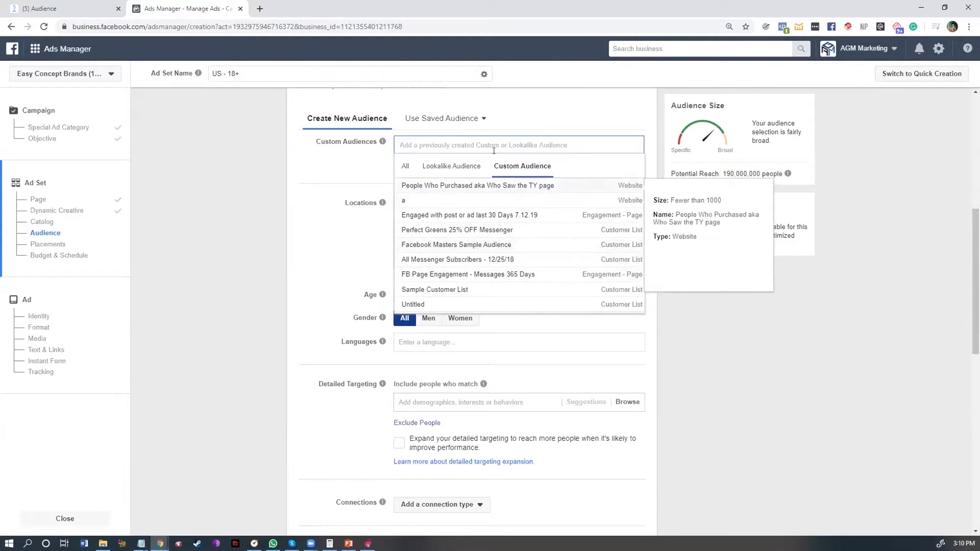
type("view")
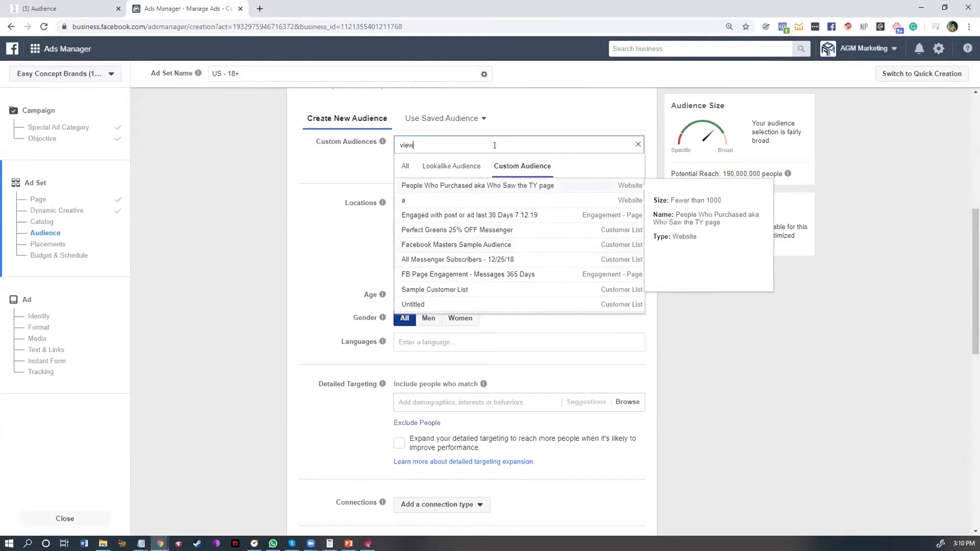
key("Return")
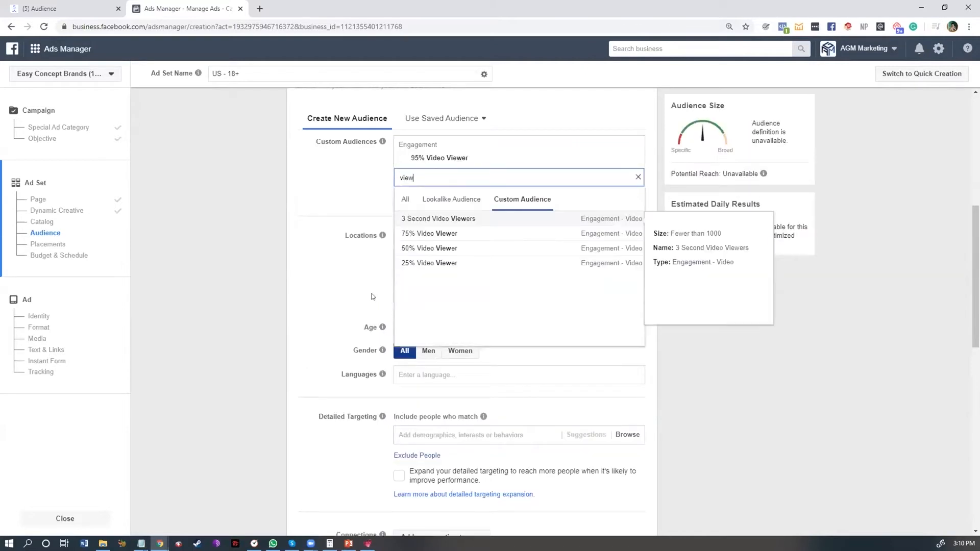
left_click(380, 280)
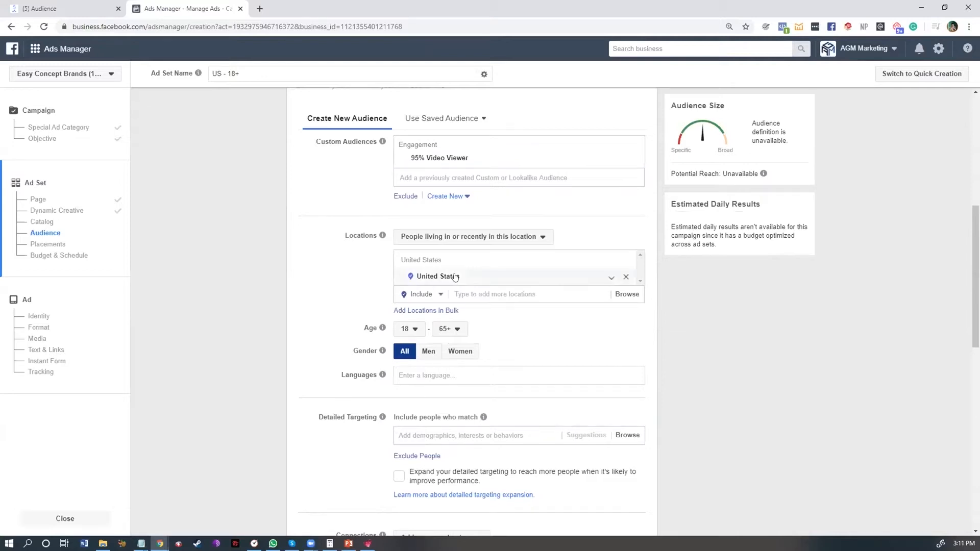
Keep the automatic placements and continuous schedule for the ad set and proceed to the ad setup
scroll(455, 277, "down", 1)
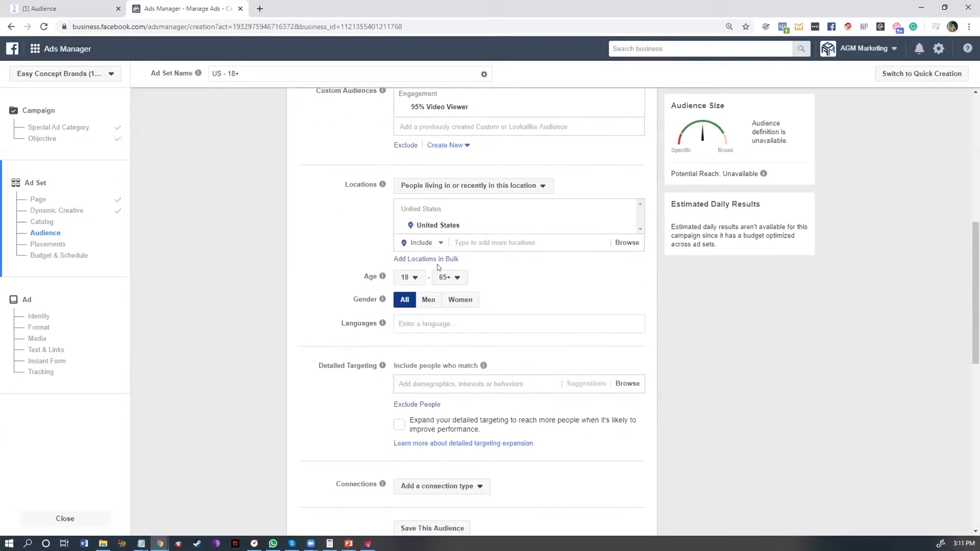
scroll(442, 276, "down", 3)
scroll(453, 308, "down", 5)
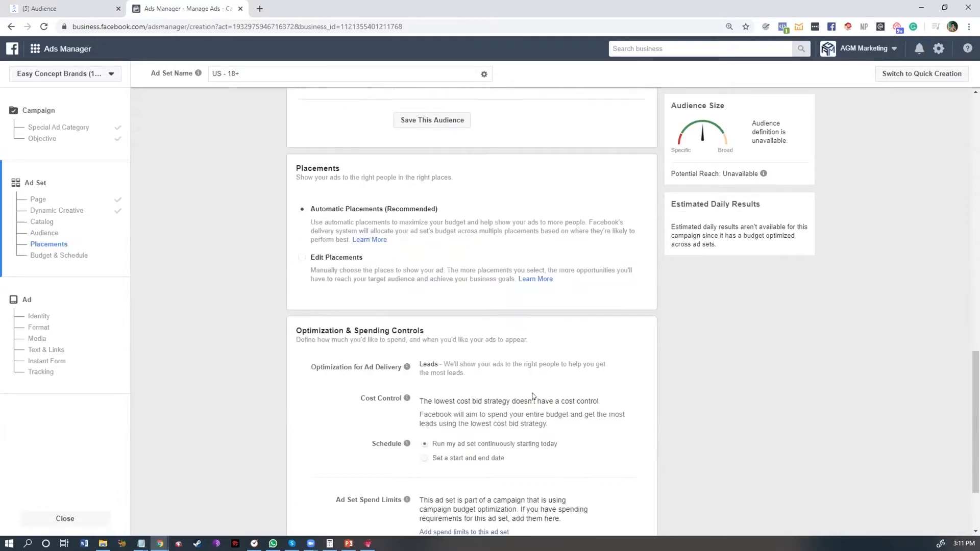
scroll(323, 357, "down", 2)
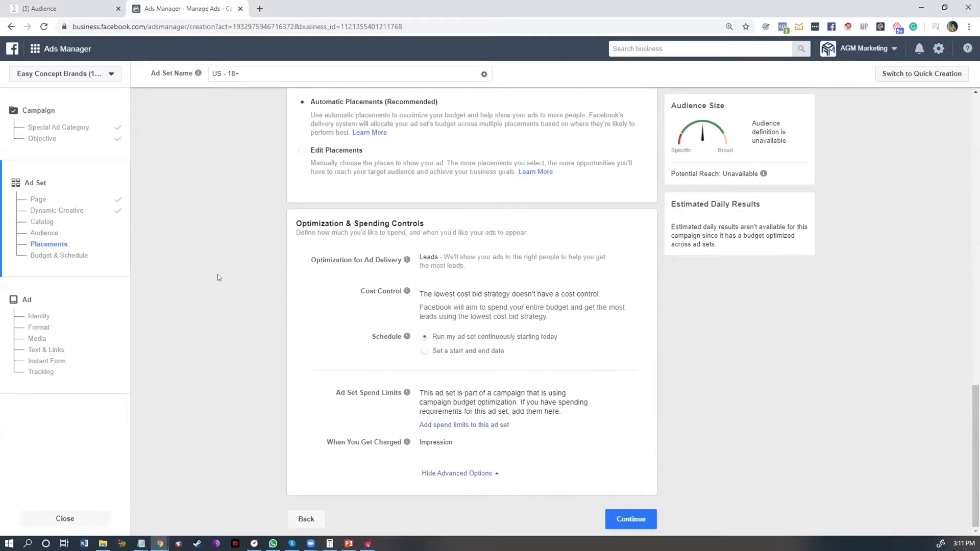
left_click(628, 518)
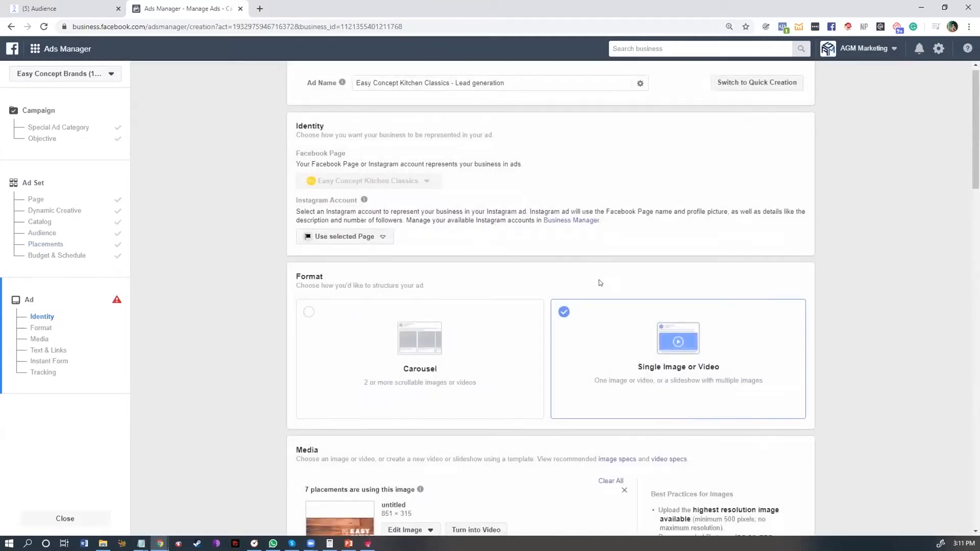
Replace the ad's existing image with lifestyle.jpg from the account images
scroll(599, 280, "down", 3)
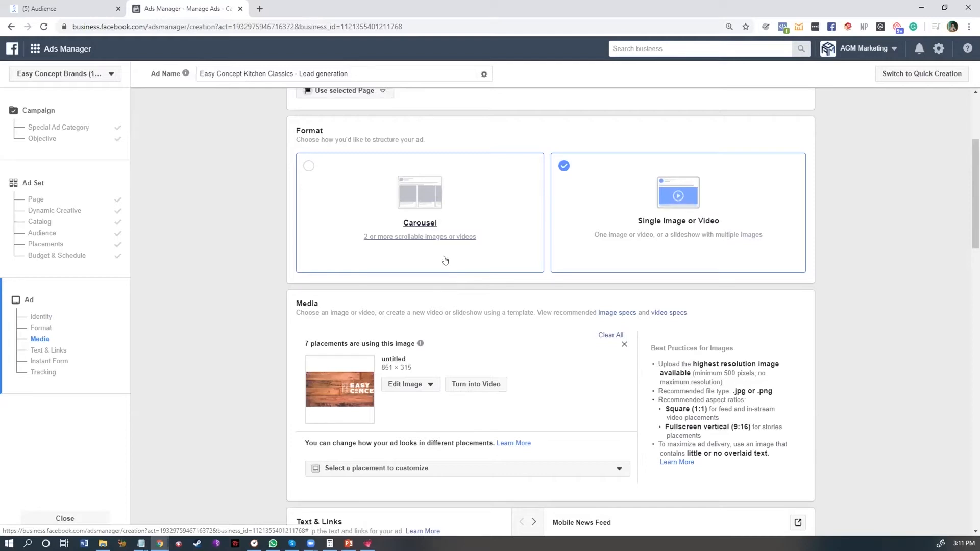
left_click(624, 344)
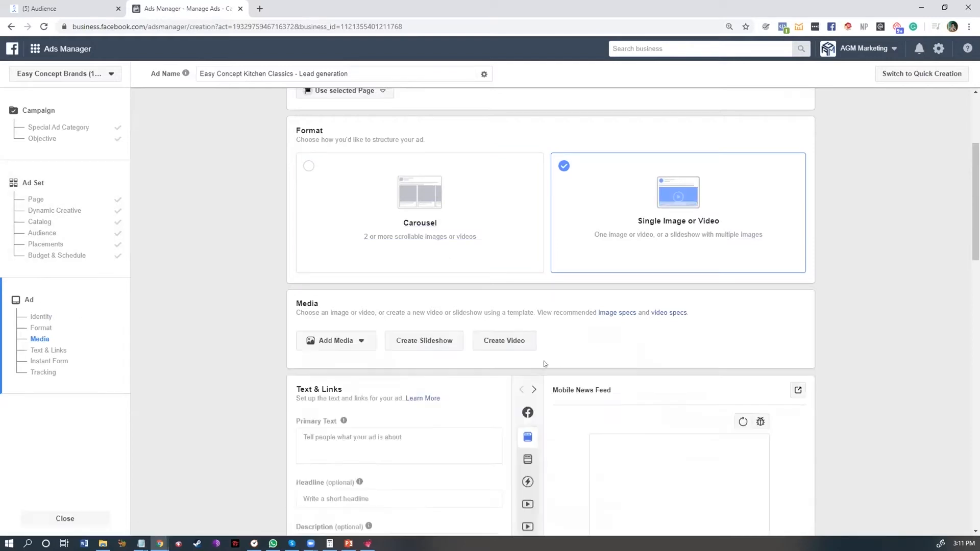
scroll(363, 245, "down", 3)
left_click(365, 193)
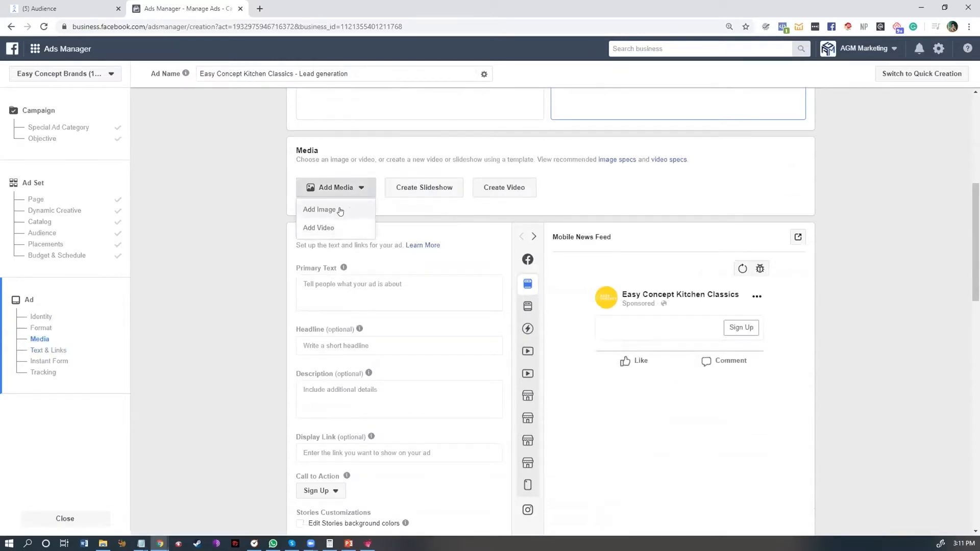
left_click(342, 210)
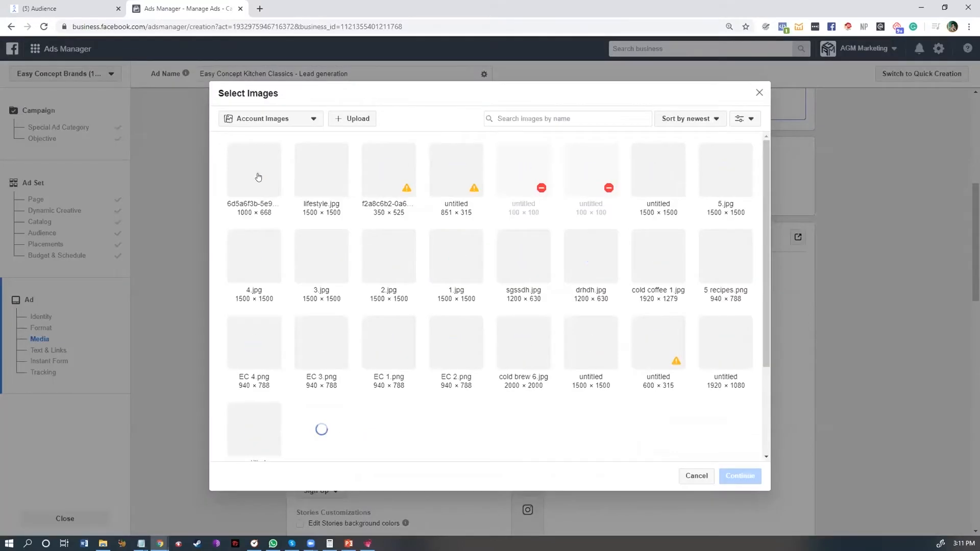
left_click(318, 179)
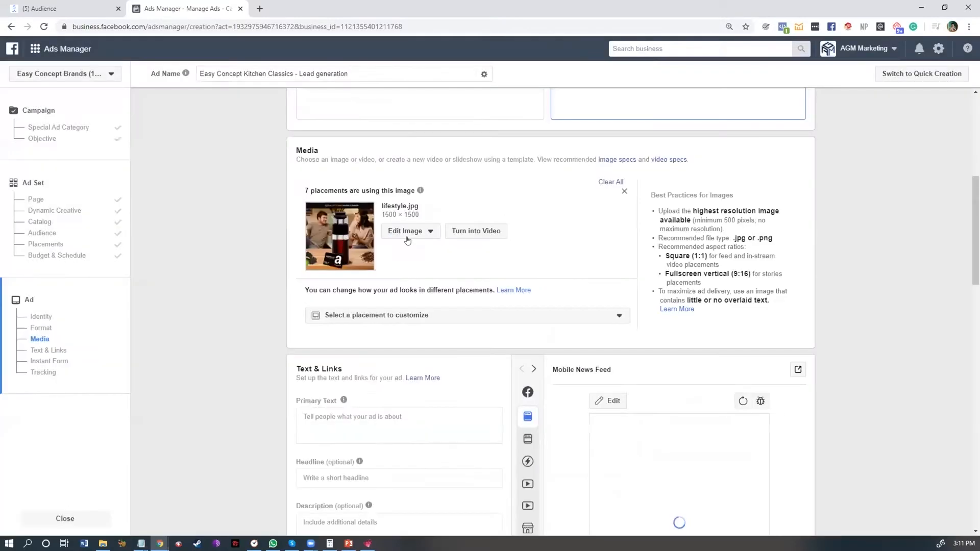
Review the video templates available for turning the ad image into a video, and close them without choosing one
left_click(478, 234)
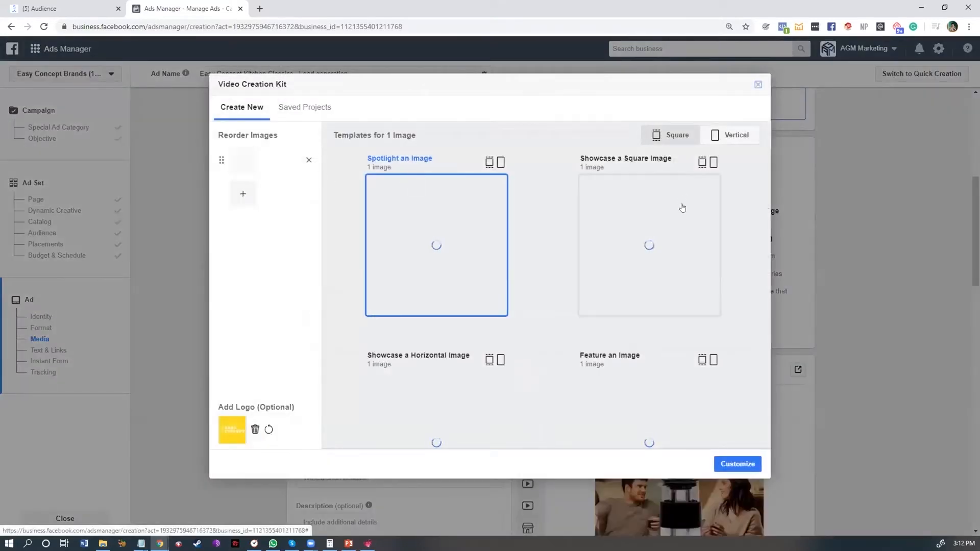
scroll(676, 311, "down", 3)
scroll(676, 311, "down", 4)
scroll(681, 229, "up", 8)
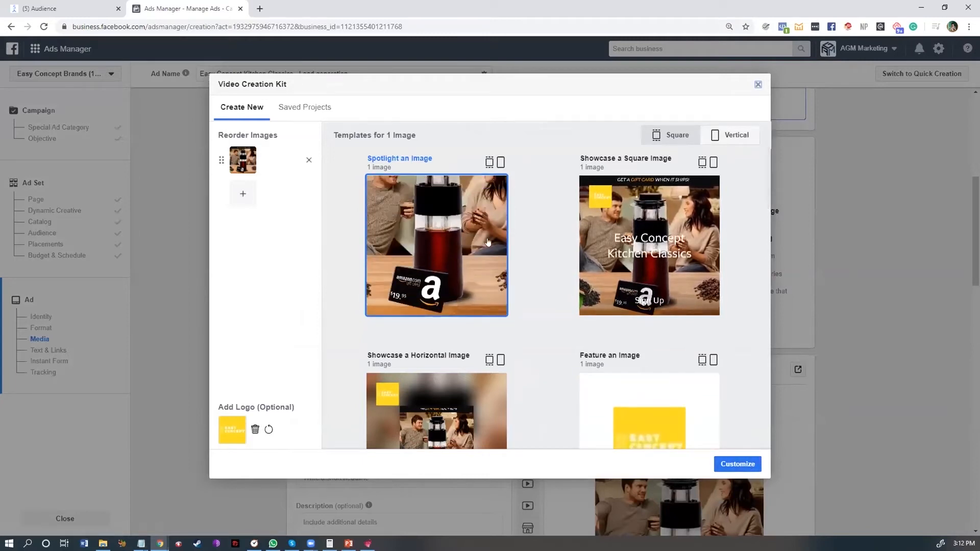
left_click(758, 84)
Begin the ad's primary text with the line "LIMITED TIME OFFER!"
scroll(529, 257, "down", 9)
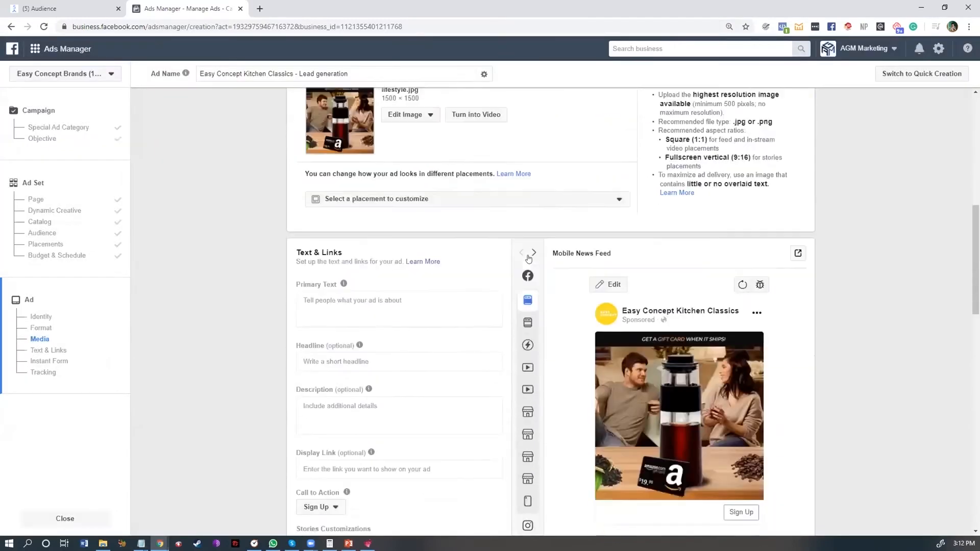
scroll(493, 218, "up", 2)
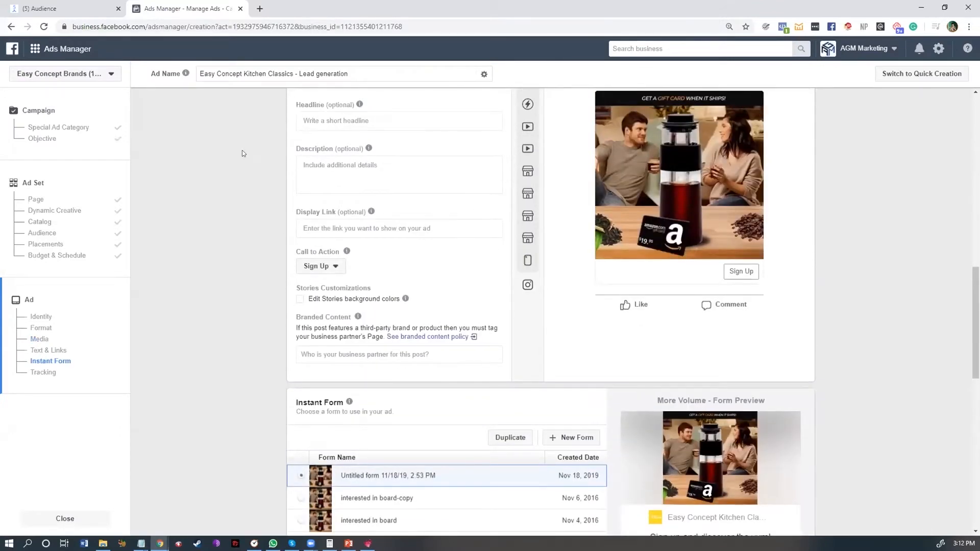
scroll(370, 153, "up", 2)
left_click(373, 174)
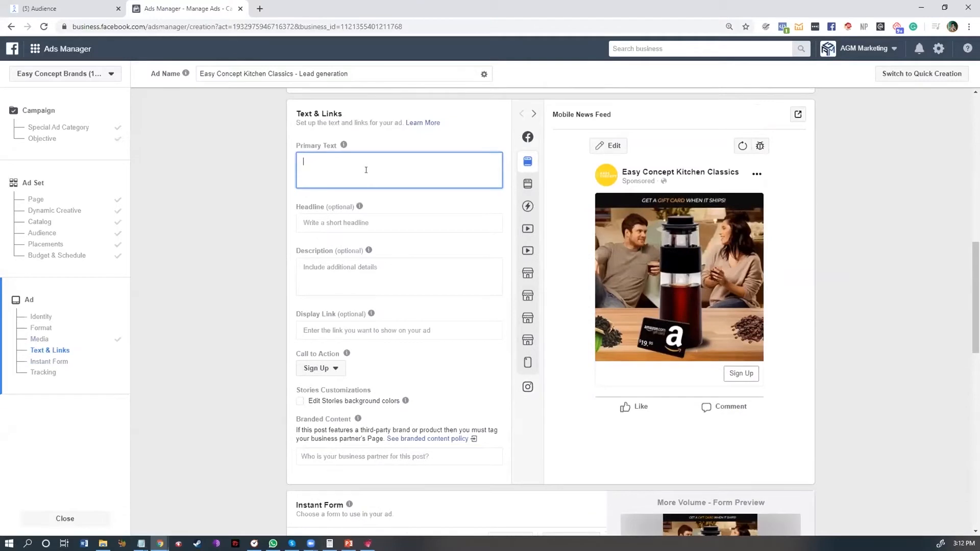
type("LIMITED TIME OFFER")
key("Return")
key("BackSpace")
key("BackSpace")
key("BackSpace")
type("!")
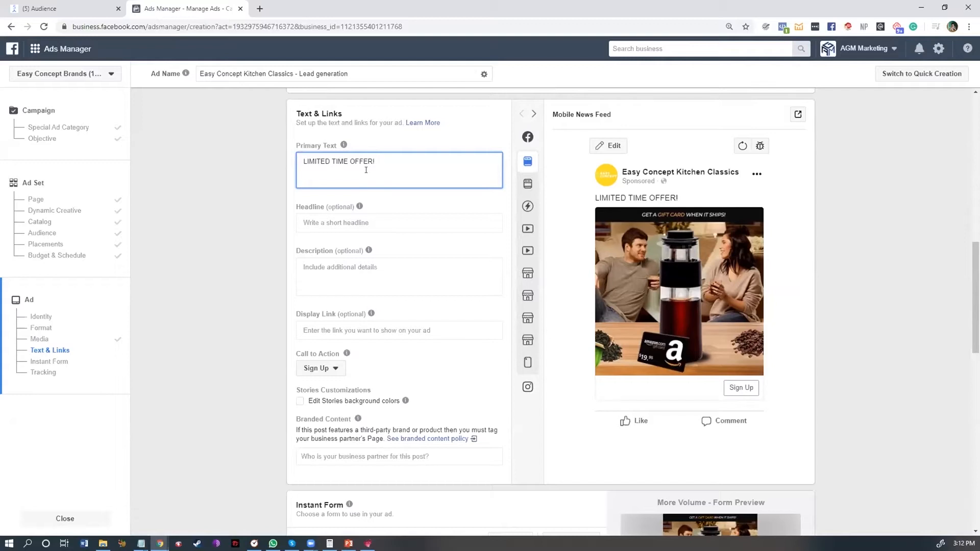
Add the paragraph "Get a $19.95 Amazon Gift Card for every purchase of our top rated Cold Brew Coffee Make." to the primary text
key("Return")
key("Return")
type("Get a $19.95 Amazon Gift Card for every puyh")
key("BackSpace")
key("BackSpace")
type("rchase of our top rated Co")
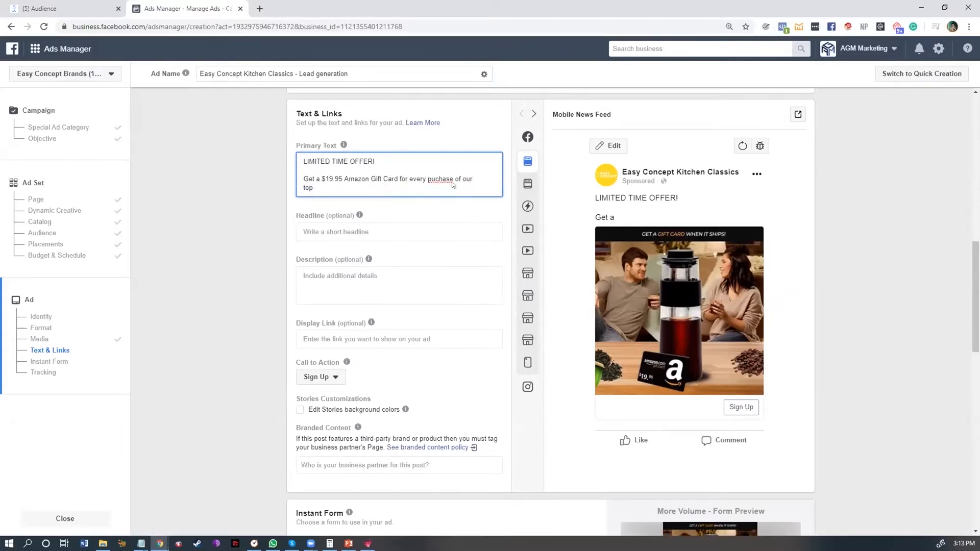
type("ld Brew Coffee Make.")
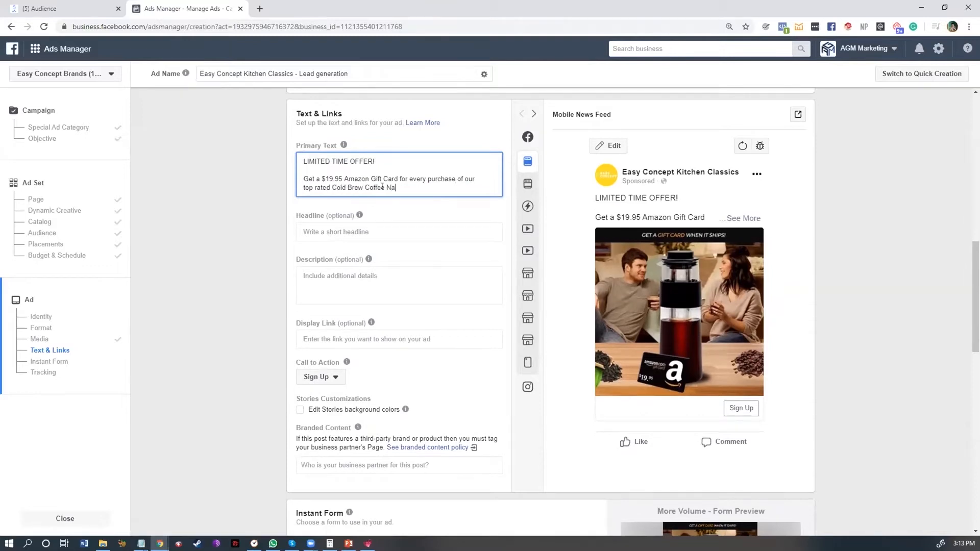
Add the paragraph "No catch we are just spreading the word of this awesome new product!" to the primary text
key("Return")
key("Return")
type("No catch we are just spreading the word of this awesome new product!")
key("Return")
key("Return")
type("Click Here to")
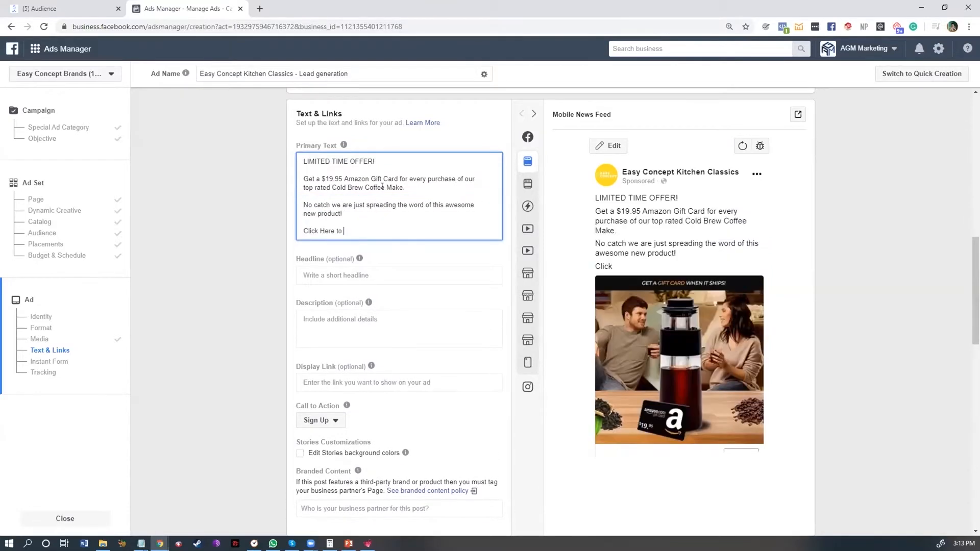
key("ctrl+shift+Left")
key("ctrl+shift+Left")
key("ctrl+shift+Left")
key("BackSpace")
key("BackSpace")
key("BackSpace")
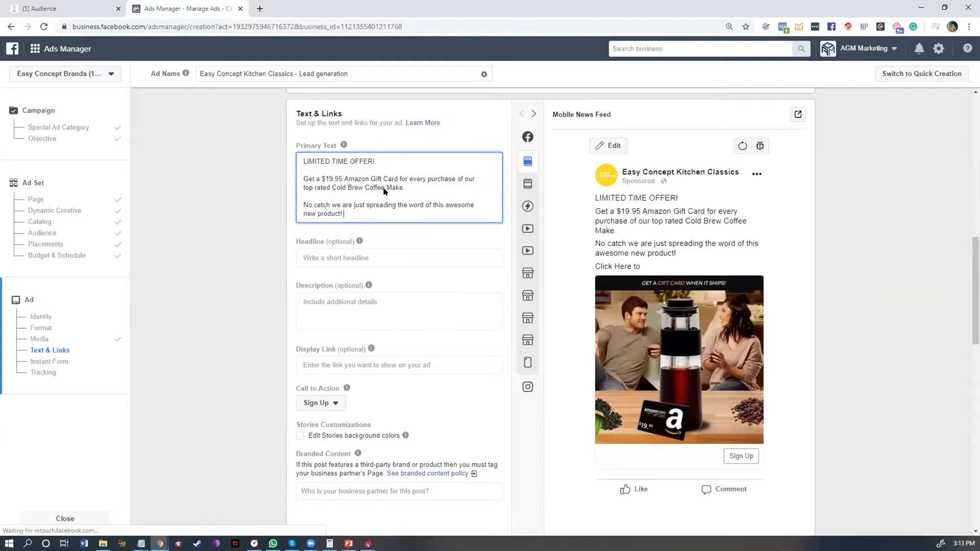
Set the ad's call to action to Get Offer and end the primary text with the line Click "Get Offer"
key("Return")
key("Return")
type("Click t")
key("BackSpace")
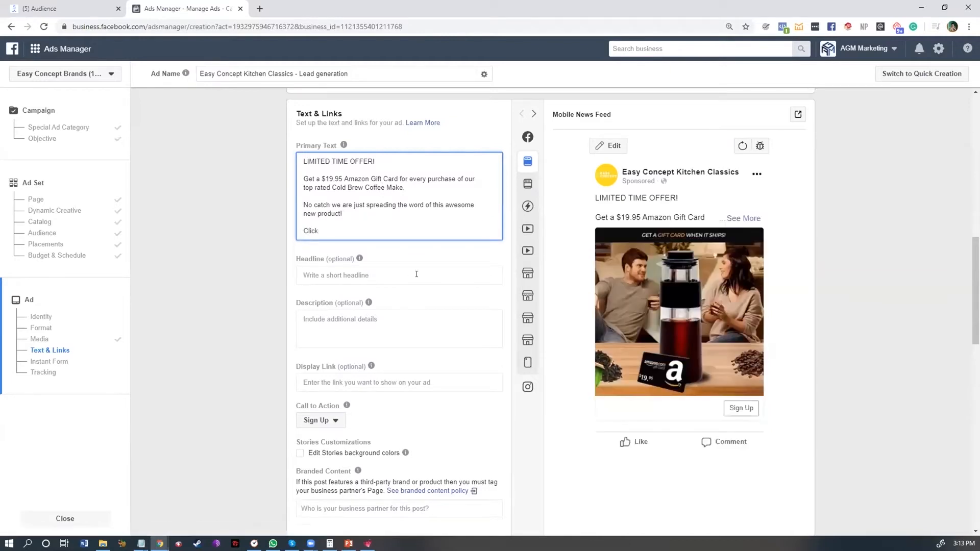
left_click(327, 422)
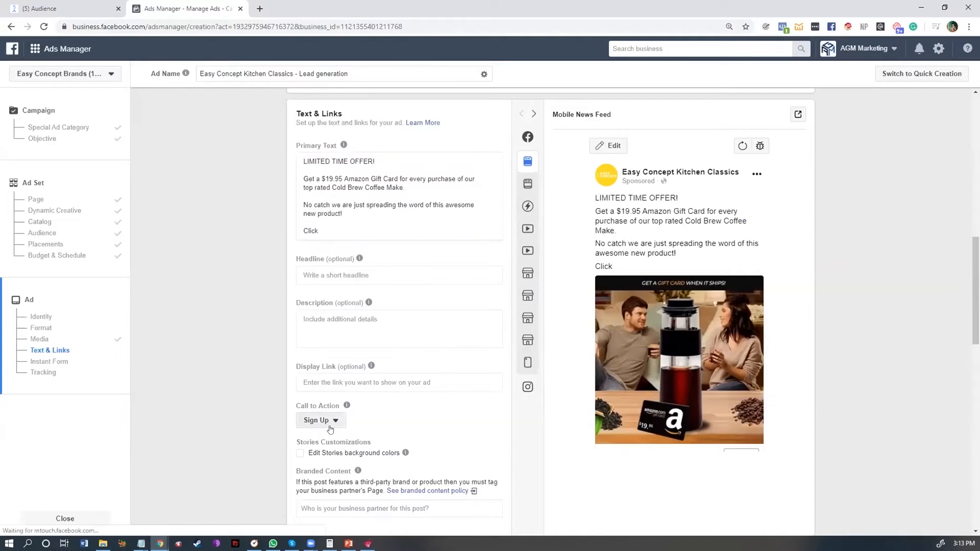
left_click_drag(341, 342, 319, 327)
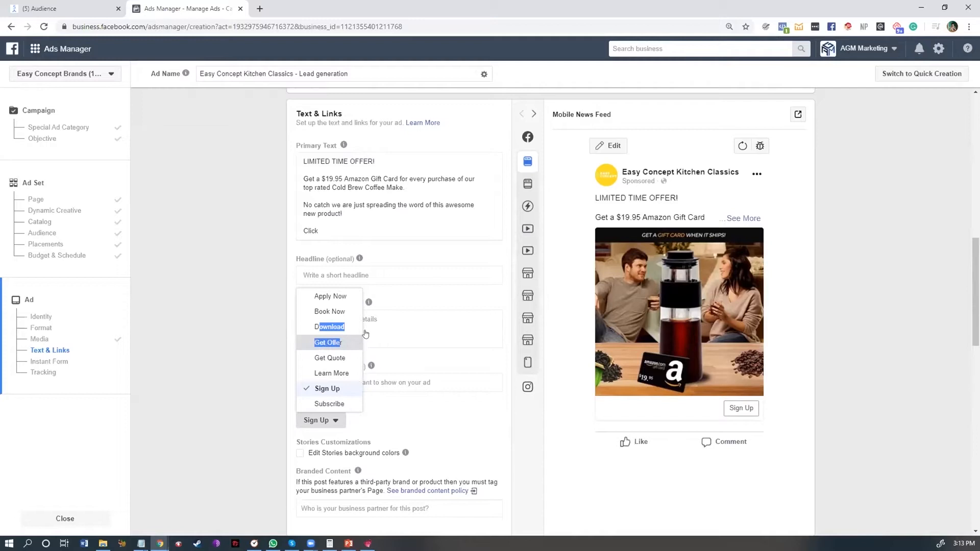
left_click(327, 342)
left_click(331, 228)
type("\"Get Offer\"")
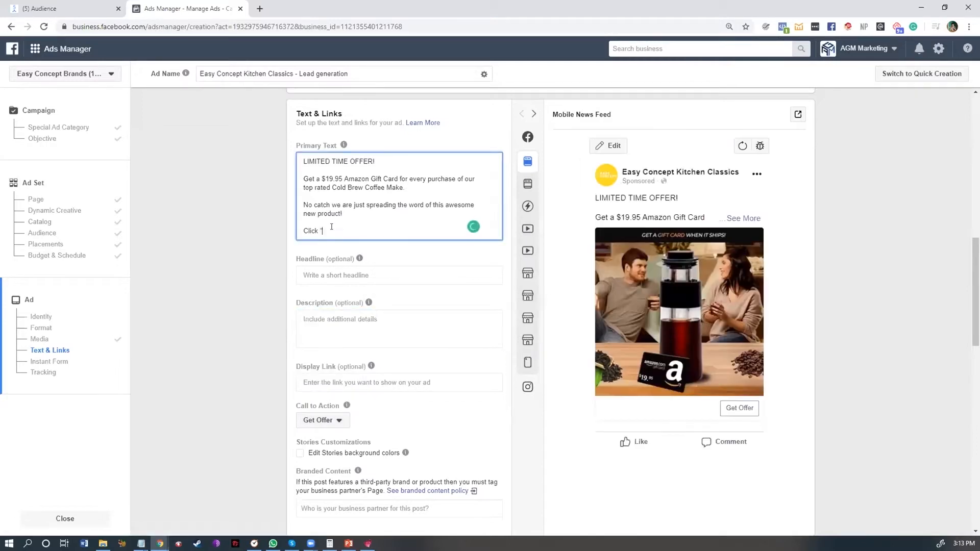
Open the Emoji Keyboard Online bookmark in a new browser tab and search it for "Finger"
left_click(259, 8)
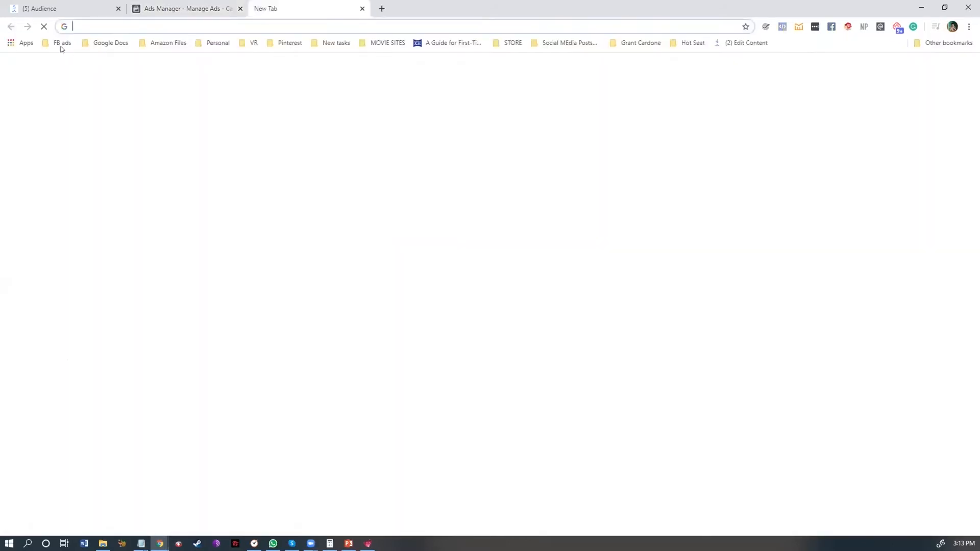
left_click(60, 43)
left_click(92, 117)
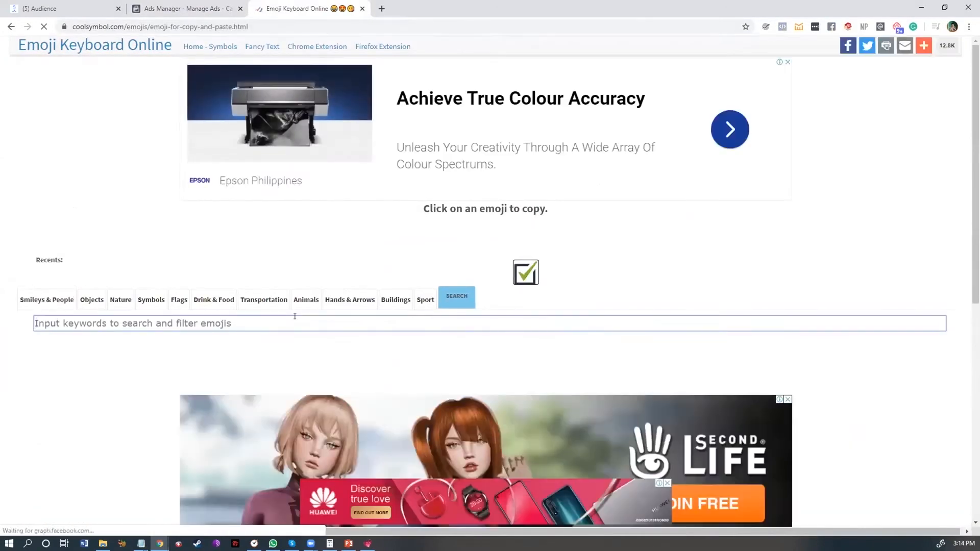
left_click(296, 320)
type("Finger")
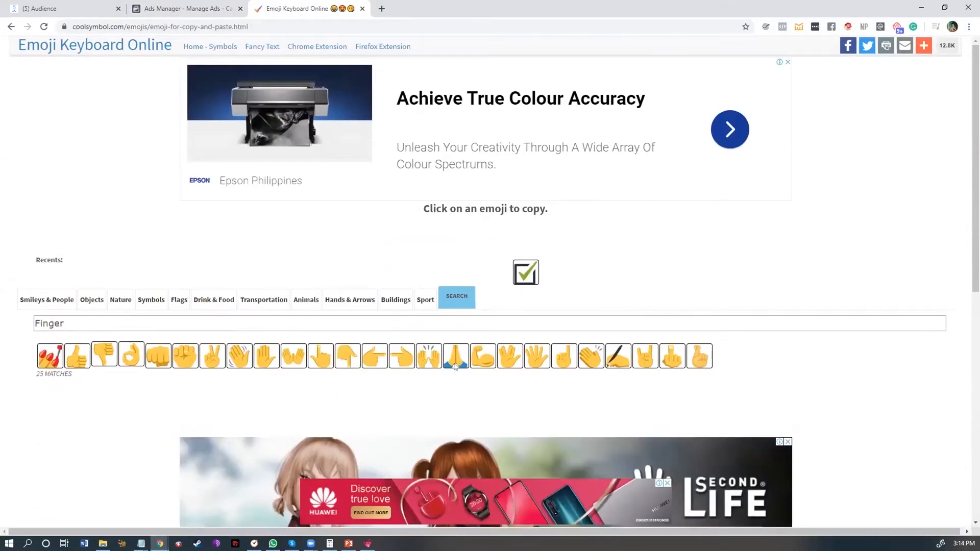
Copy the downward-pointing finger emoji and finish the ad's primary text in Ads Manager with Below and that emoji after Click "Get Offer"
left_click(342, 355)
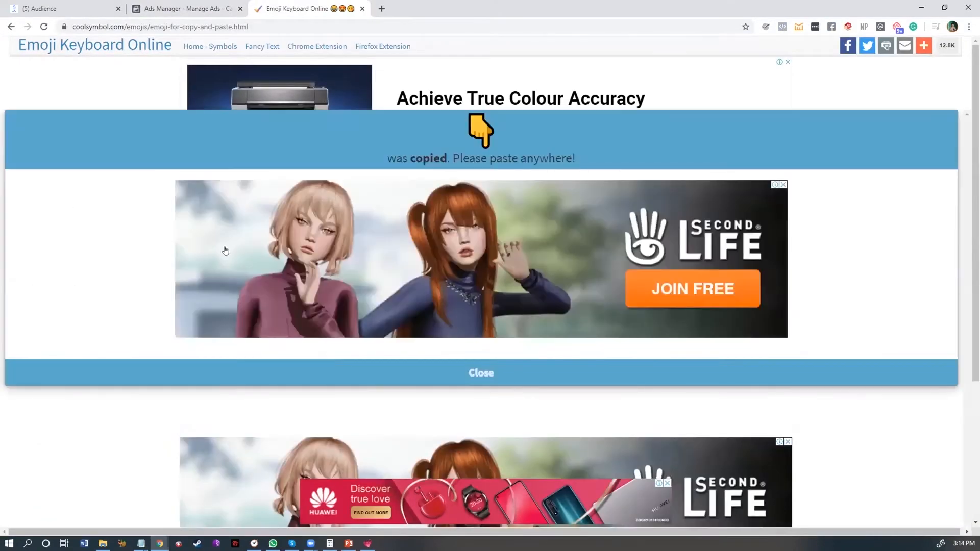
left_click(476, 381)
left_click(217, 4)
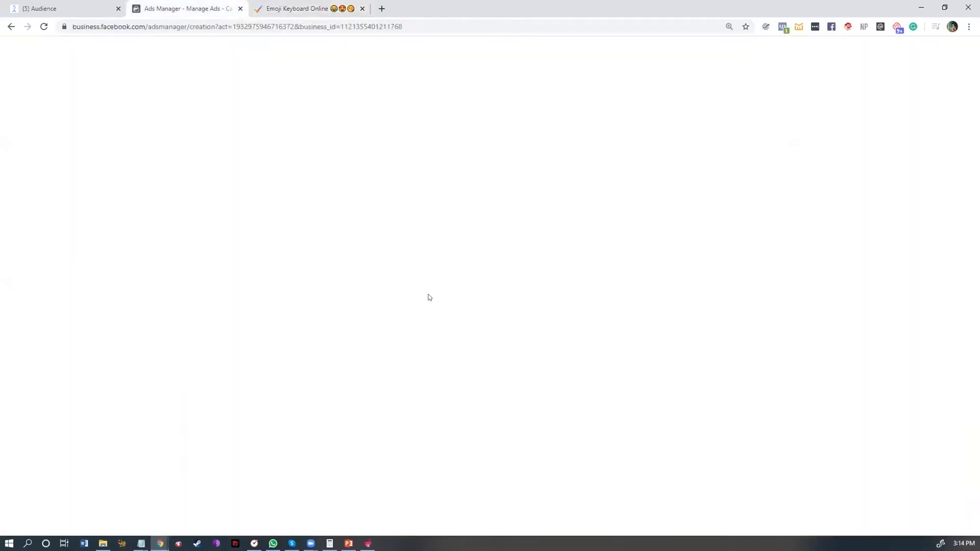
type("👇")
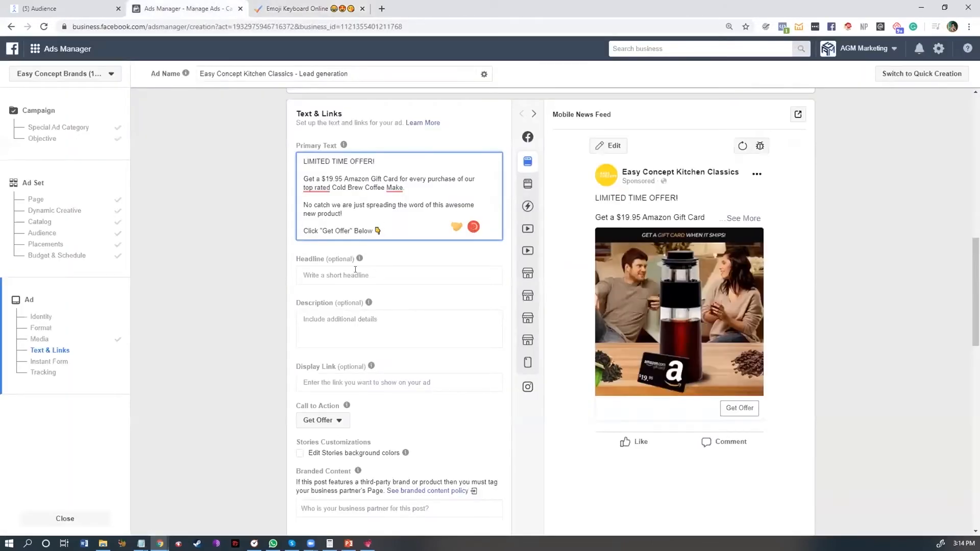
Set the ad's headline to "Get a $19.95 Amazon Gift Card -->"
left_click(301, 275)
type("Get a $19.95 Amazon Gift Card")
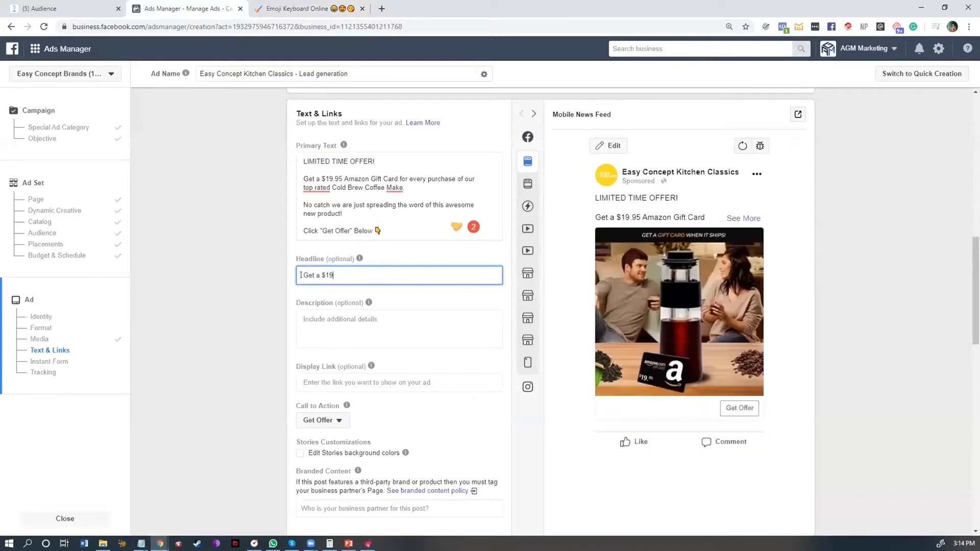
scroll(383, 308, "down", 4)
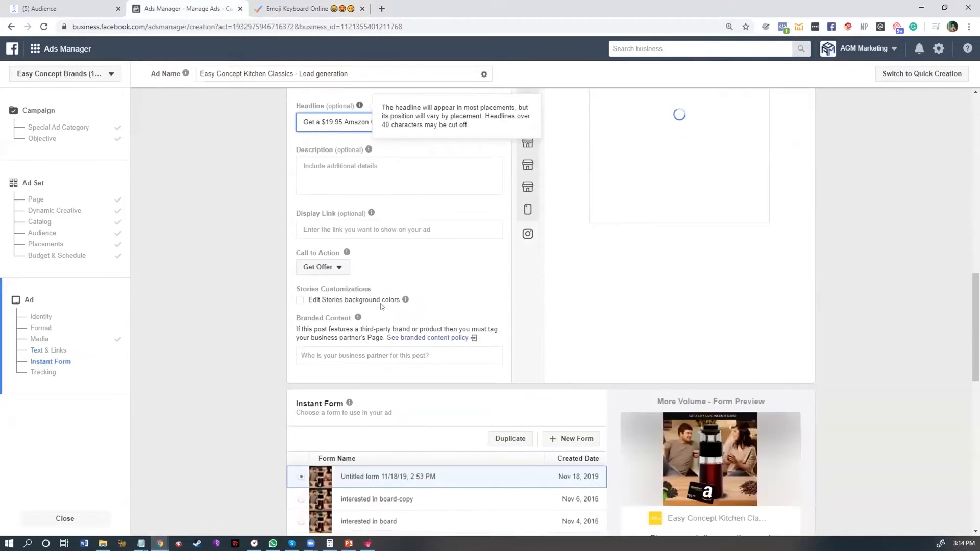
type("-->")
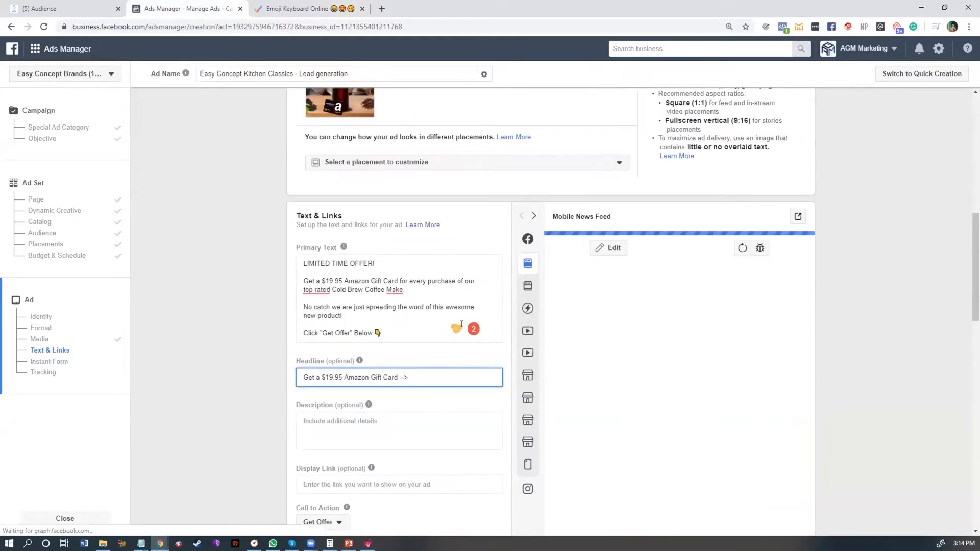
Create a new instant form for the ad, try the Higher Intent type and choose More Volume as its form type
scroll(318, 383, "down", 2)
scroll(641, 291, "down", 7)
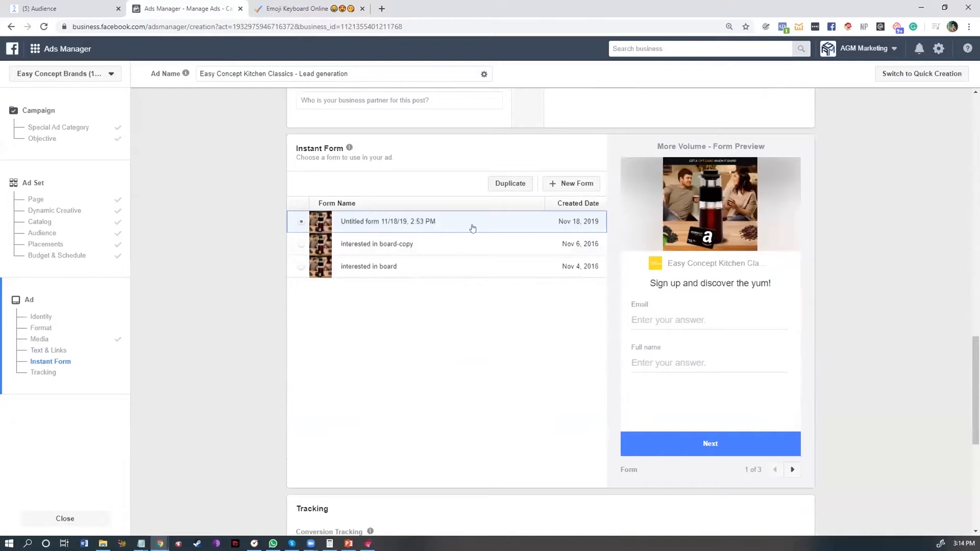
left_click(555, 185)
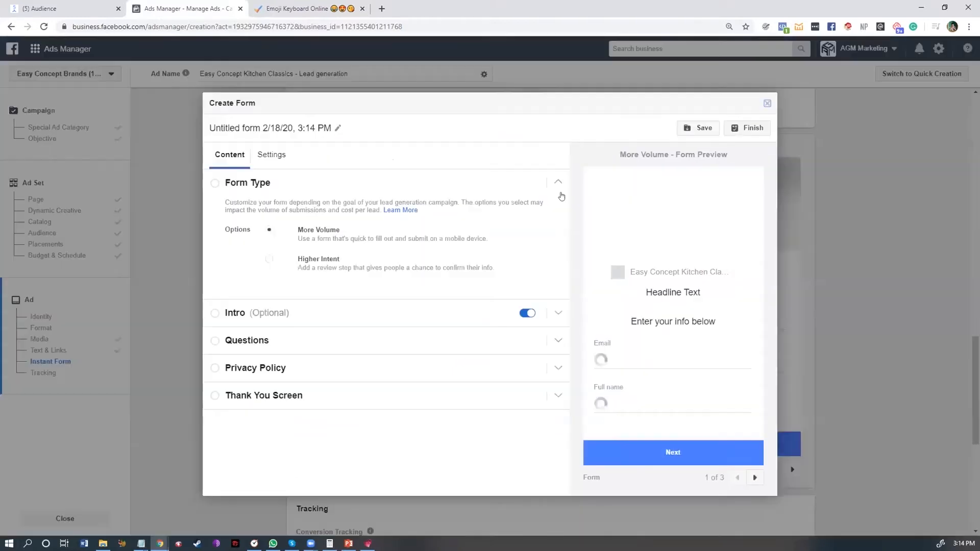
left_click(318, 261)
left_click(323, 234)
left_click(324, 263)
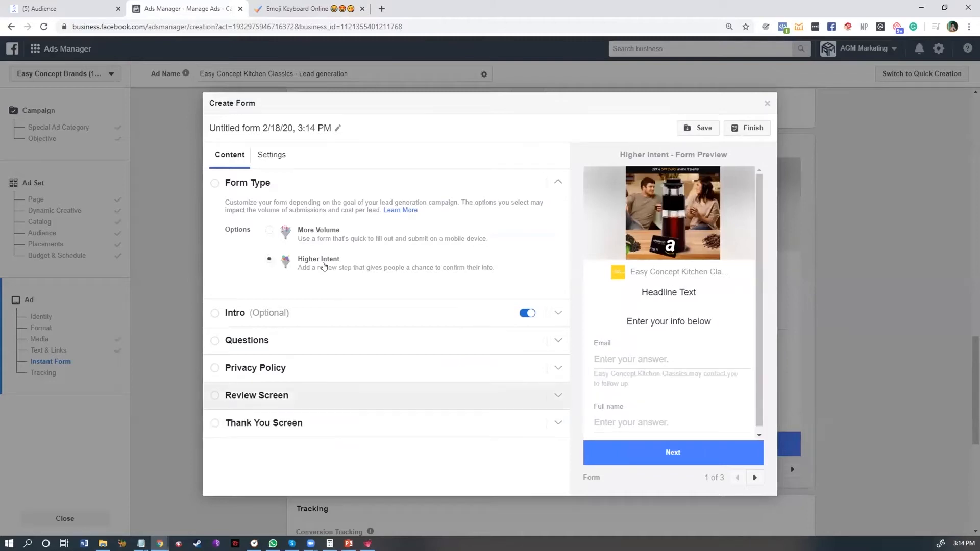
left_click(326, 245)
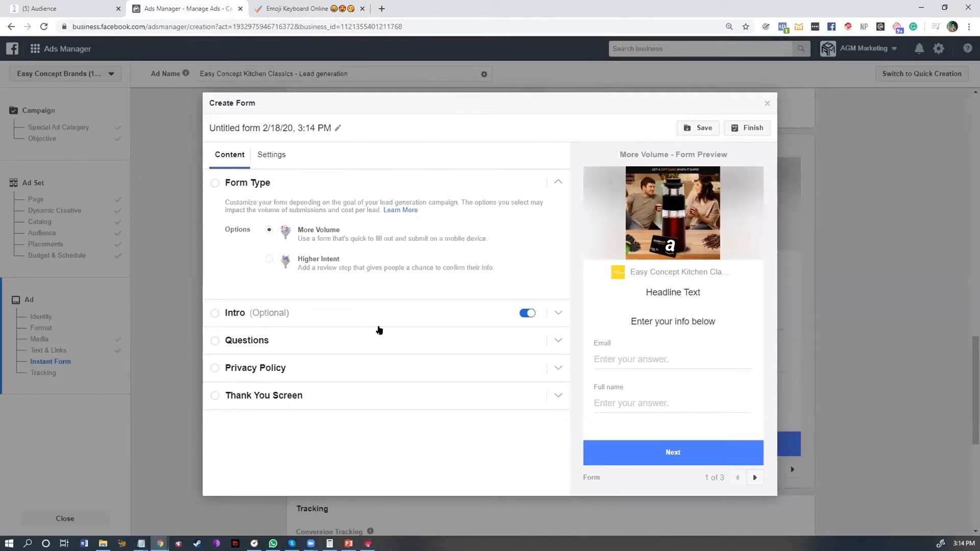
Set the form's questions headline to "Just answer a few questions below" and delete the Email question above Full name
left_click(265, 343)
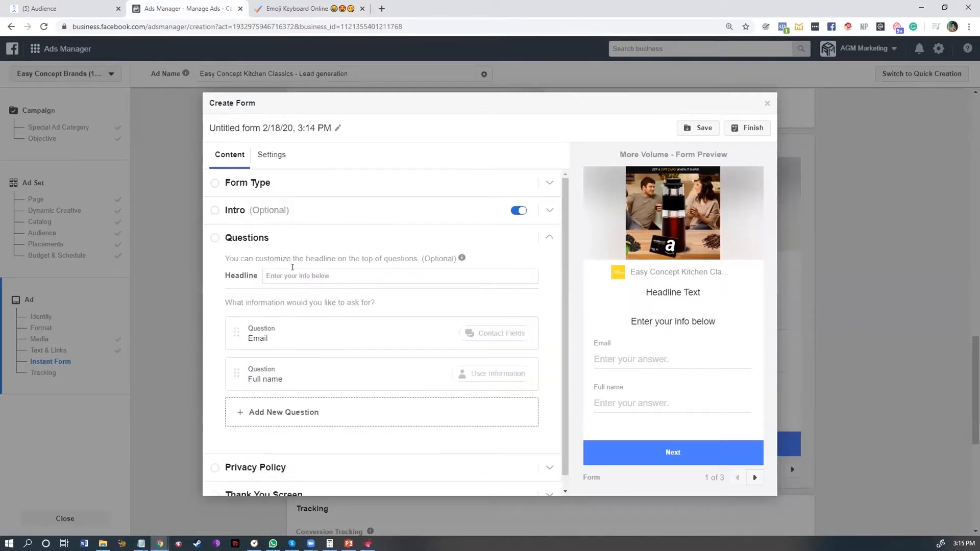
left_click(368, 275)
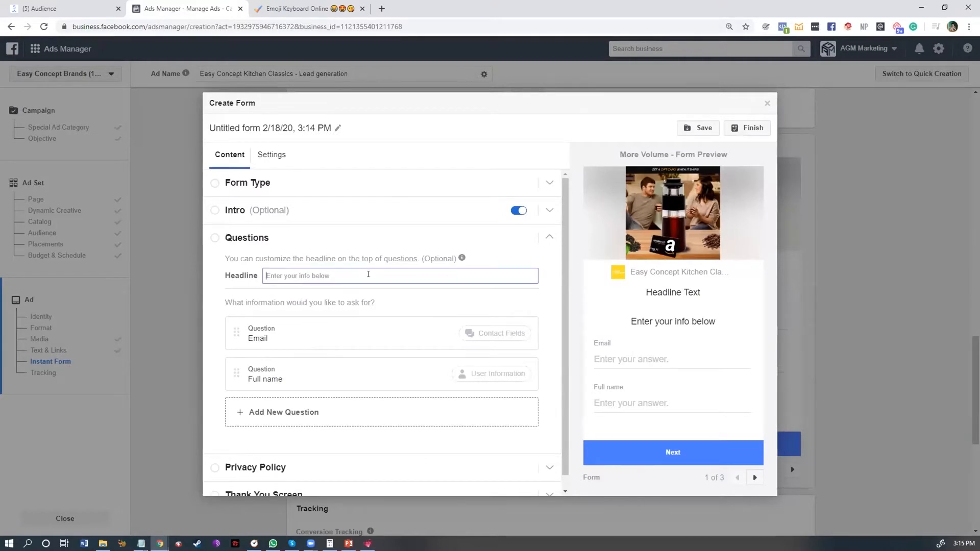
type("Just answer a few questions and we'll let you know")
key("ctrl+shift+Left")
key("ctrl+shift+Left")
key("ctrl+shift+Left")
key("ctrl+shift+Left")
key("ctrl+shift+Left")
type("below")
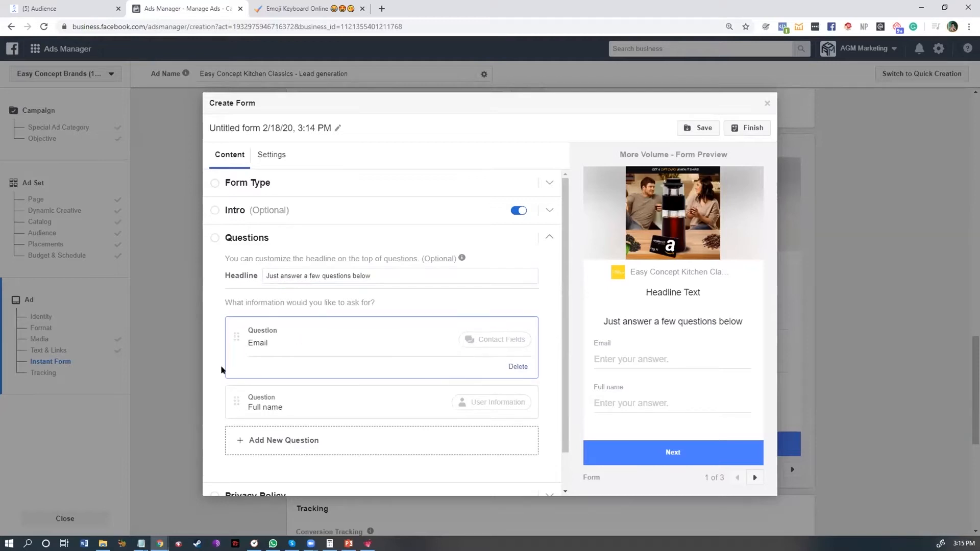
left_click(517, 366)
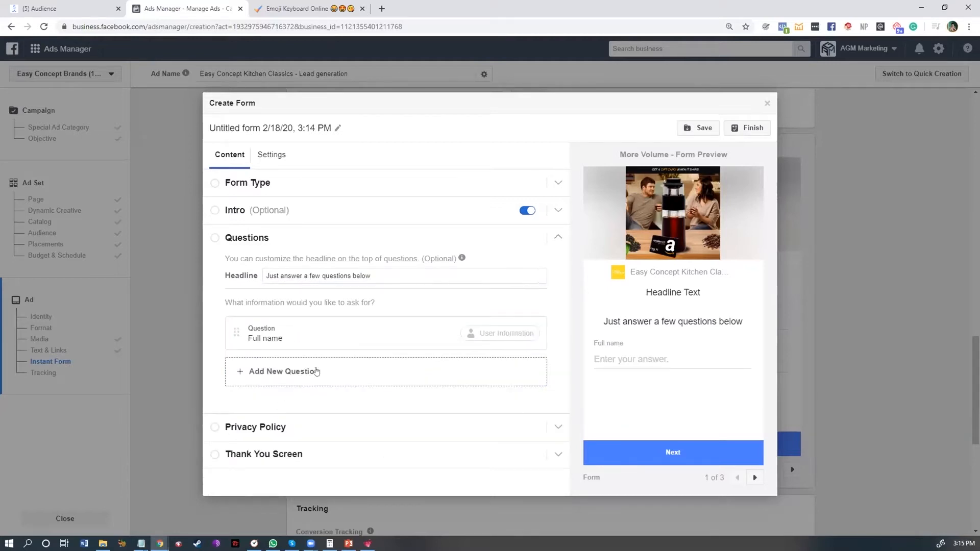
left_click(318, 368)
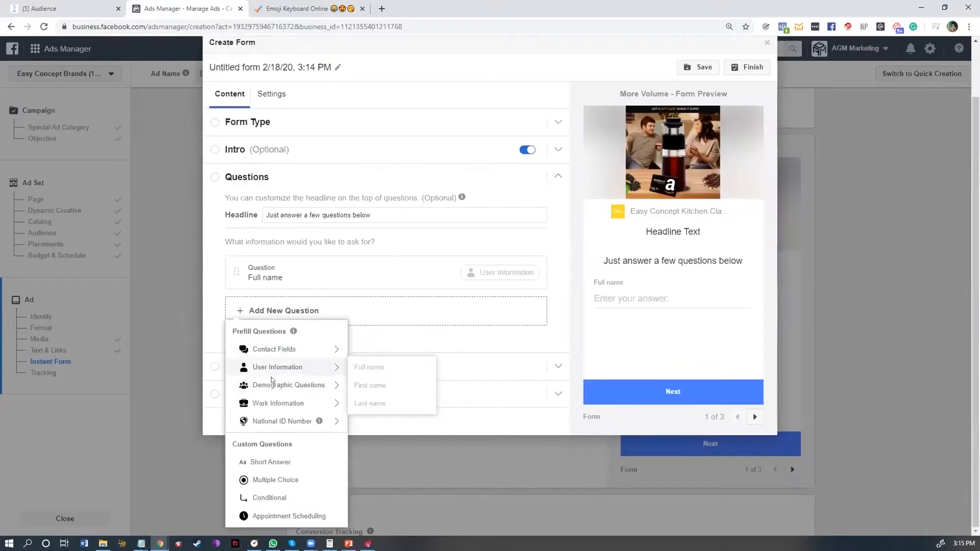
left_click(280, 462)
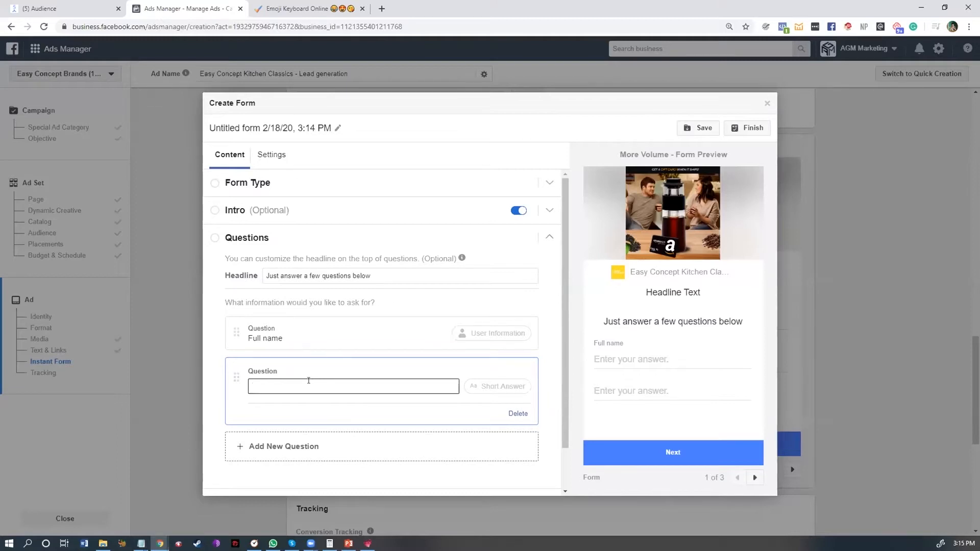
left_click(518, 414)
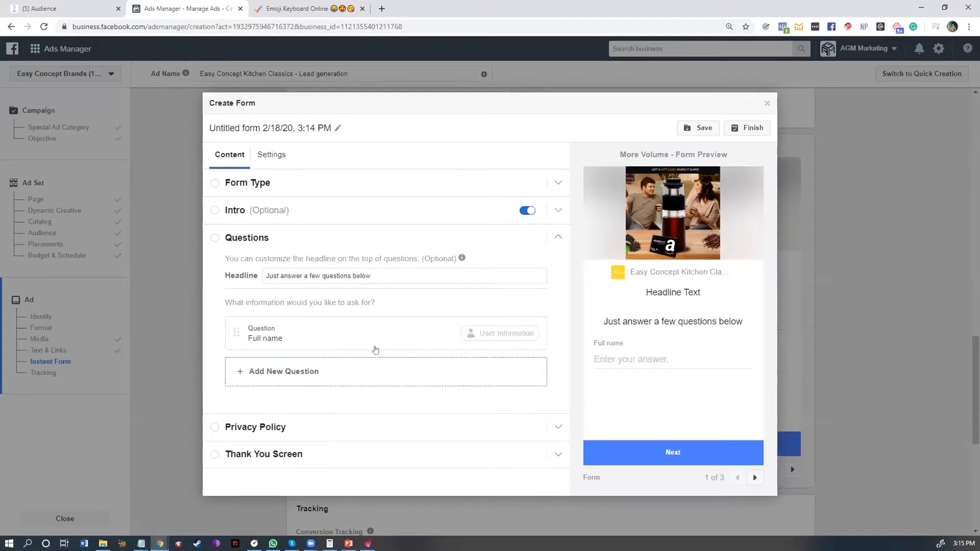
Add the Email and Phone number contact questions to the form below the Full name question
left_click(311, 375)
mouse_move(311, 375)
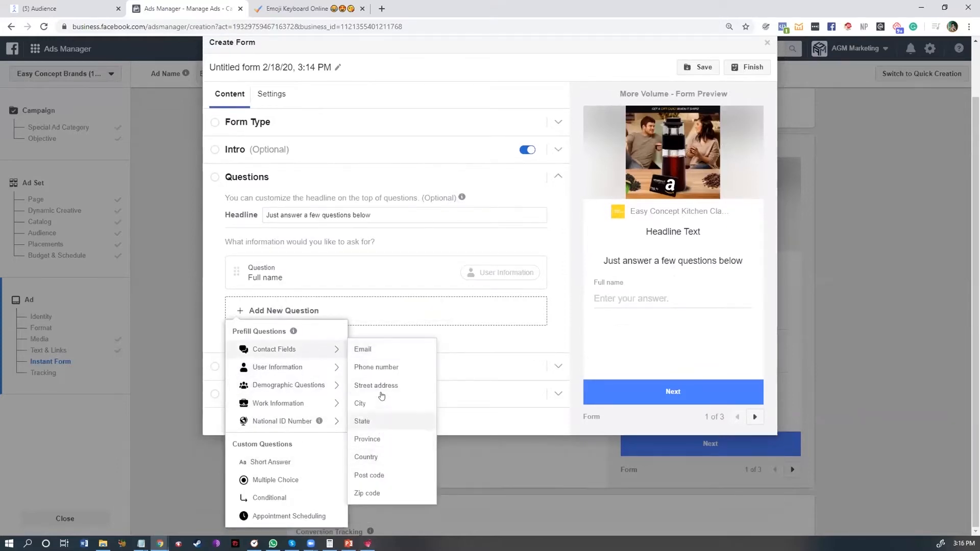
left_click(378, 349)
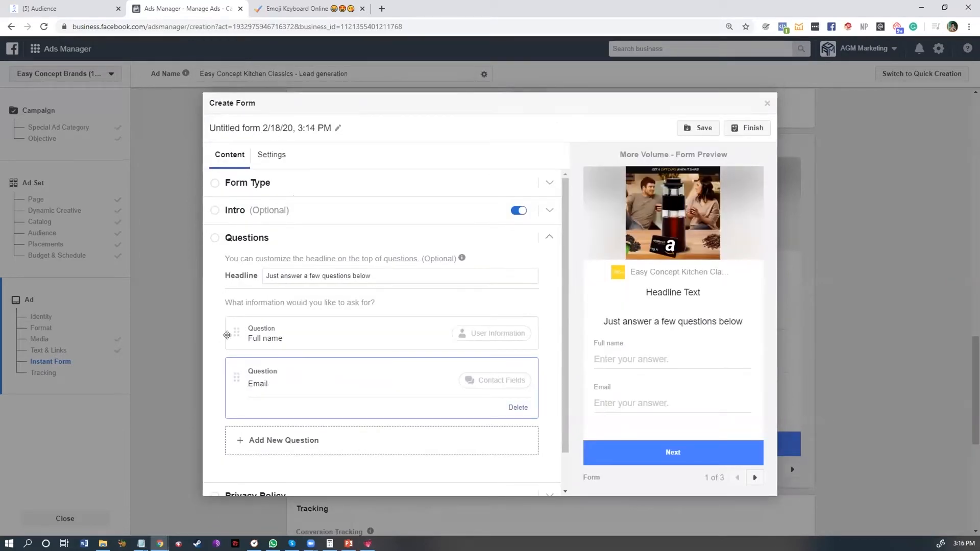
mouse_move(237, 333)
left_mouse_down()
mouse_move(235, 387)
mouse_move(237, 339)
left_mouse_up()
left_click(261, 439)
mouse_move(313, 357)
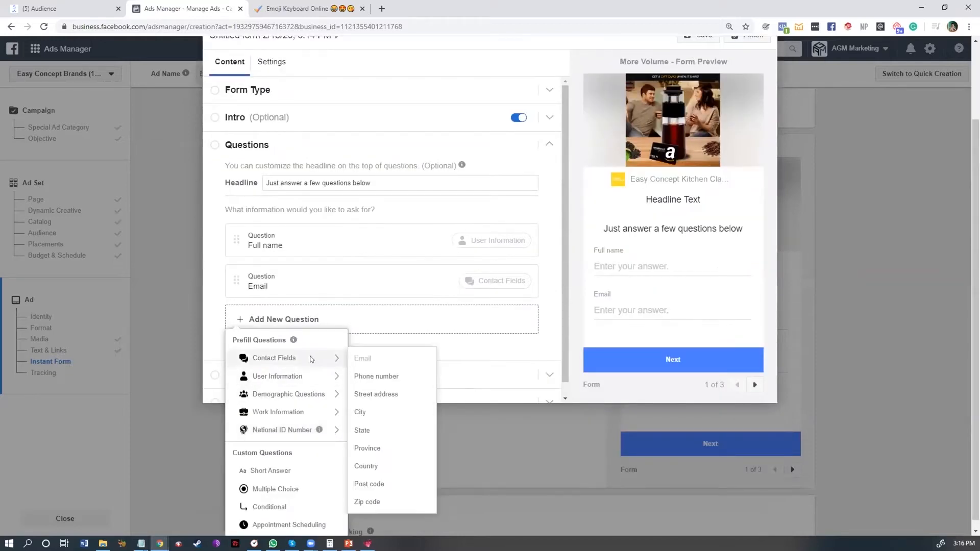
left_click(401, 376)
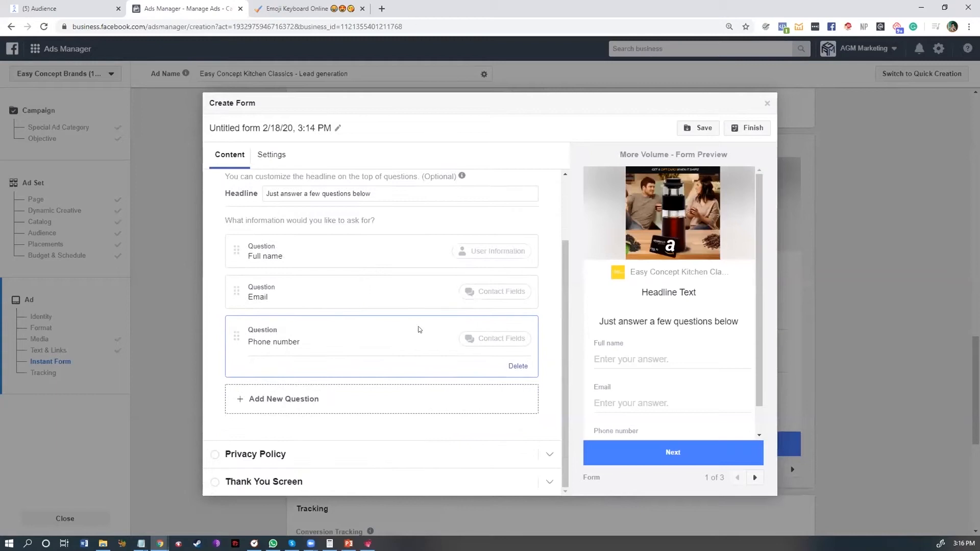
scroll(323, 440, "up", 1)
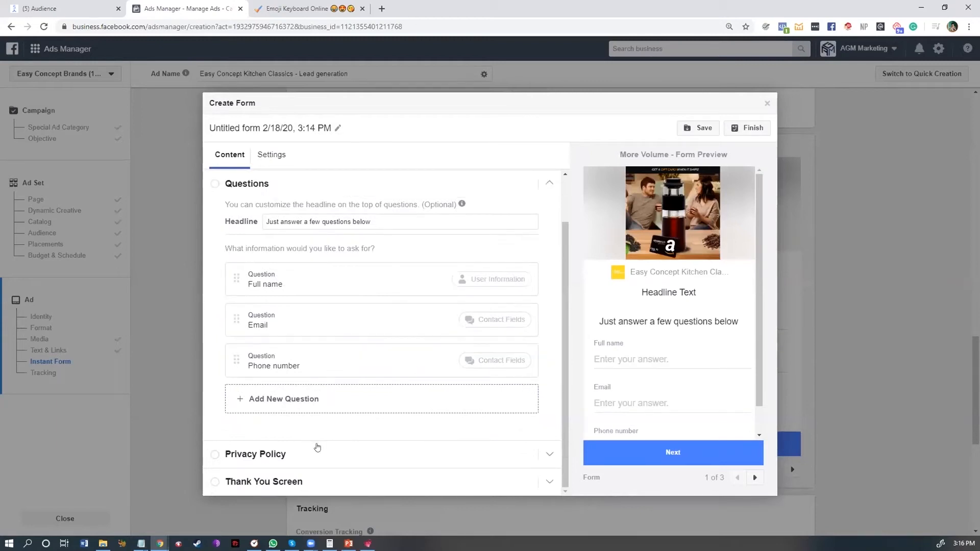
Set the link text of the form's privacy policy to "Privacy Policy", leaving the custom disclaimer off
left_click(317, 448)
left_click(227, 407)
left_click(227, 407)
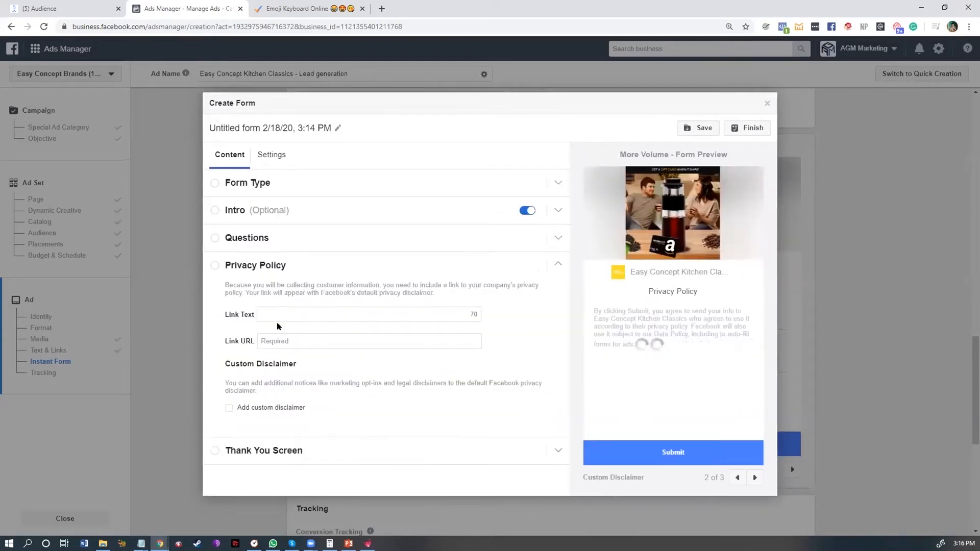
left_click(266, 312)
type("Privacy Policy")
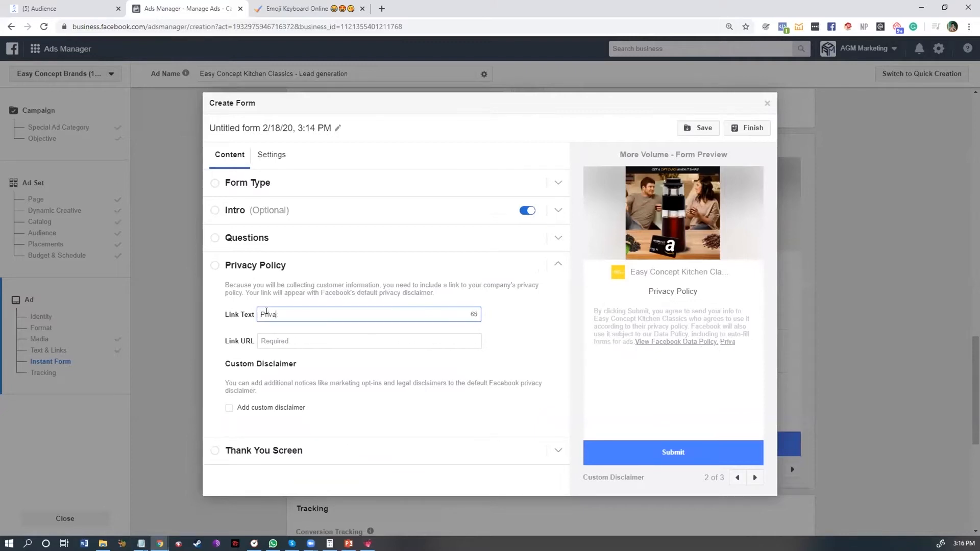
Copy the current Ads Manager page address and use it as the privacy policy's link URL
left_click(146, 26)
key("ctrl+c")
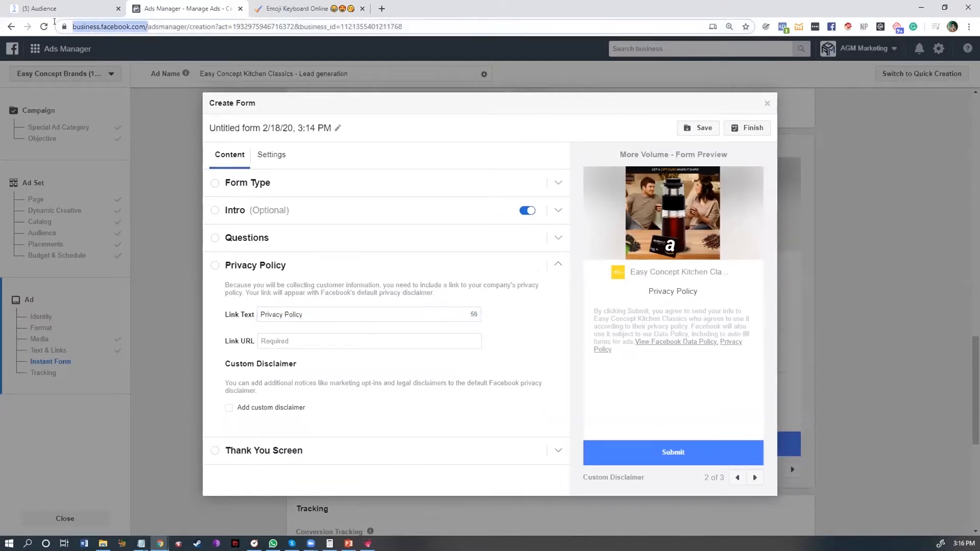
left_click(300, 341)
key("ctrl+v")
left_click(353, 367)
Replace the thank-you screen's description with "Just tap the button below and I'll automatically send your the instructions via Messenger."
left_click(332, 455)
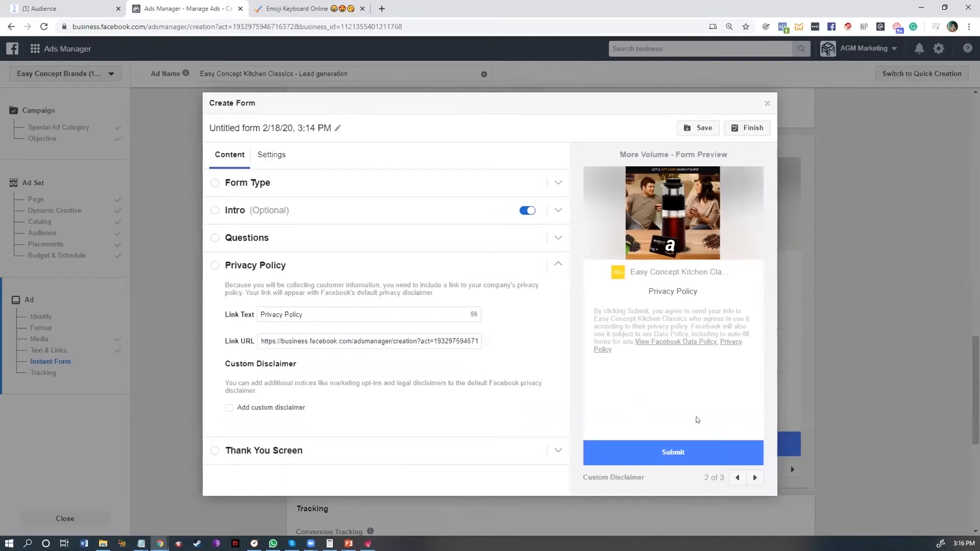
left_click(335, 275)
left_click(319, 441)
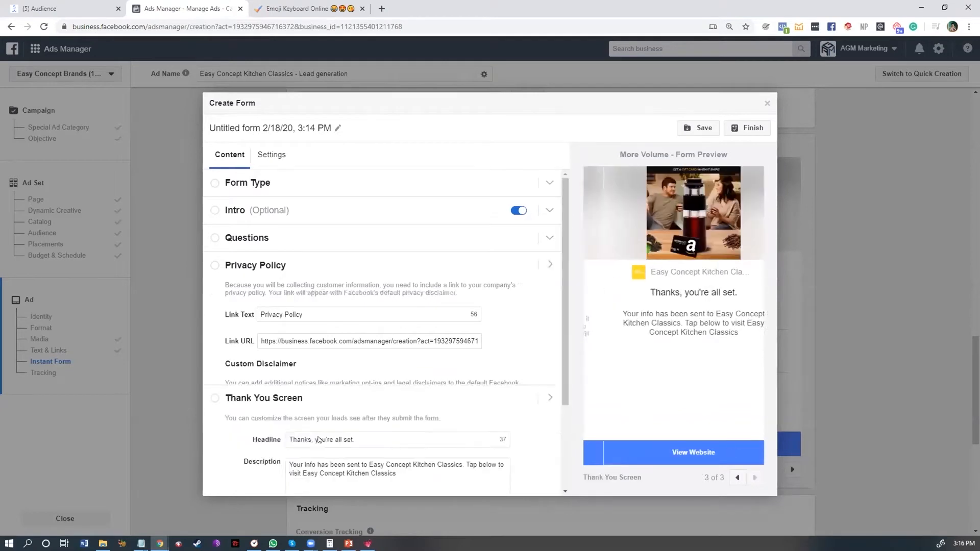
scroll(335, 387, "down", 1)
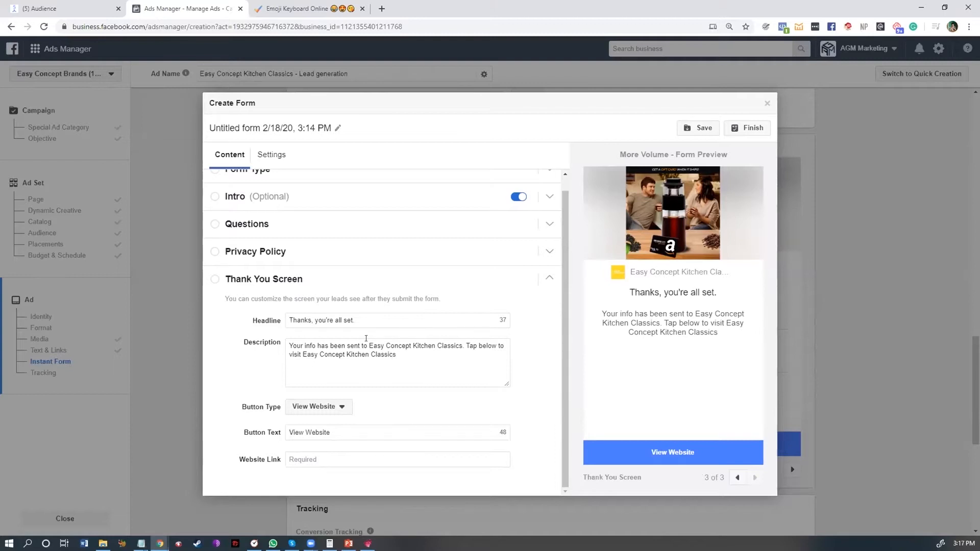
left_click(368, 343)
left_click(381, 319)
key("ctrl+a")
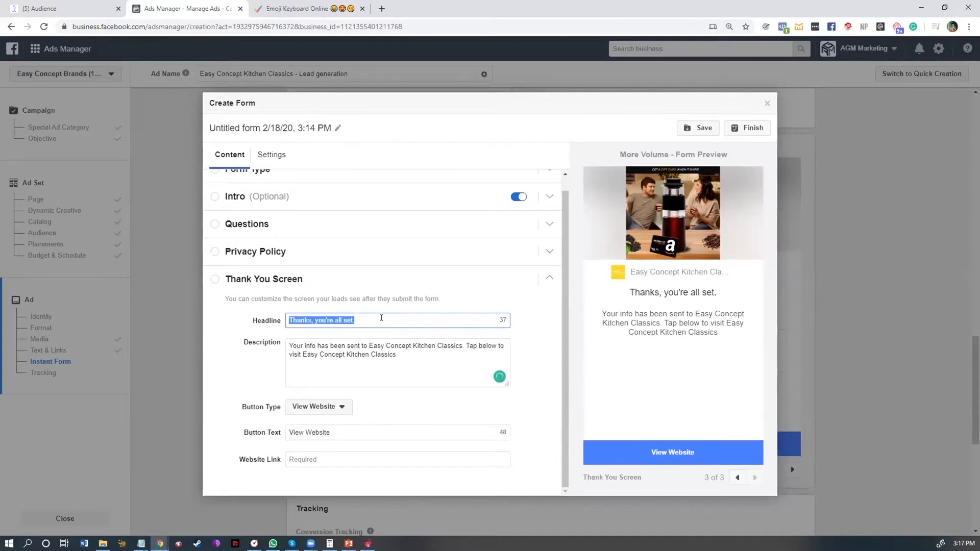
left_click(409, 365)
key("ctrl+a")
type("Just tap the button below and I'll ")
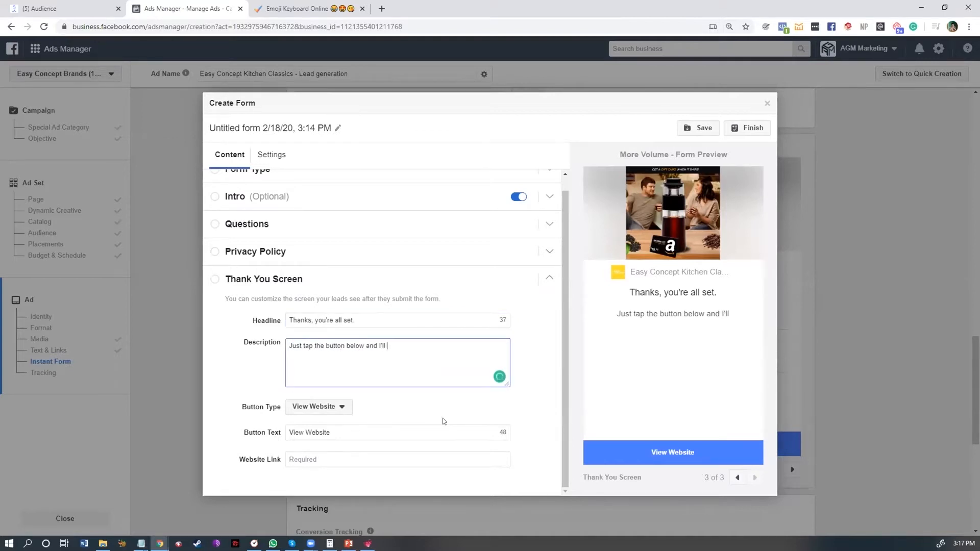
type("automicatlly send out")
left_click(432, 381)
type("your the instru")
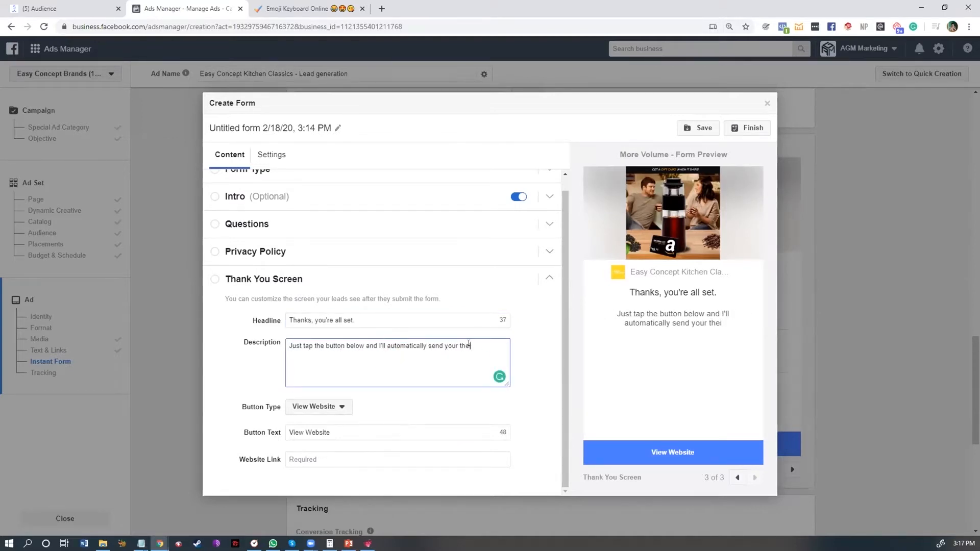
type("ctions via Messenger.")
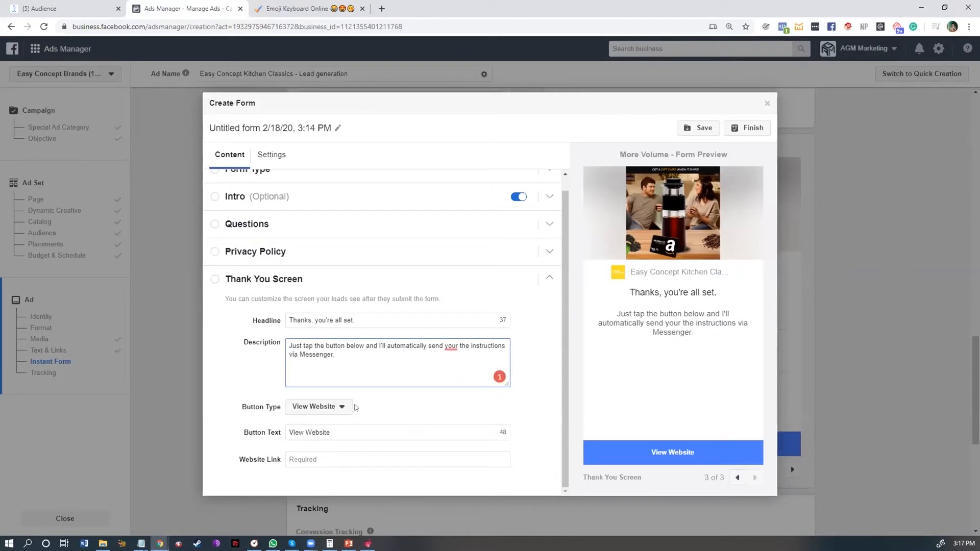
Correct "your" to "you" in the thank-you description, keep the View Website button type and change the button text to "Claim Offer"
mouse_move(449, 349)
left_click(455, 368)
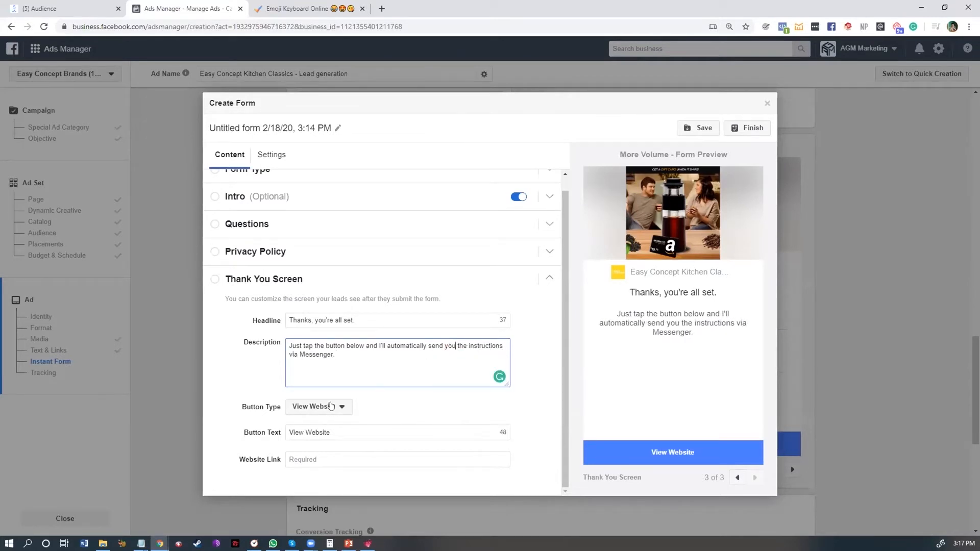
left_click(329, 406)
left_click(365, 415)
left_click(349, 405)
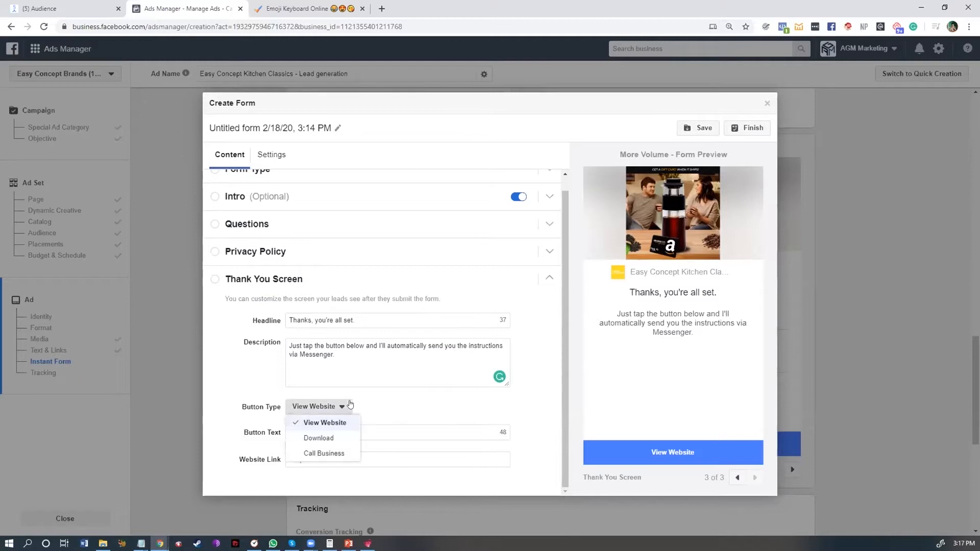
left_click(329, 424)
left_click(350, 428)
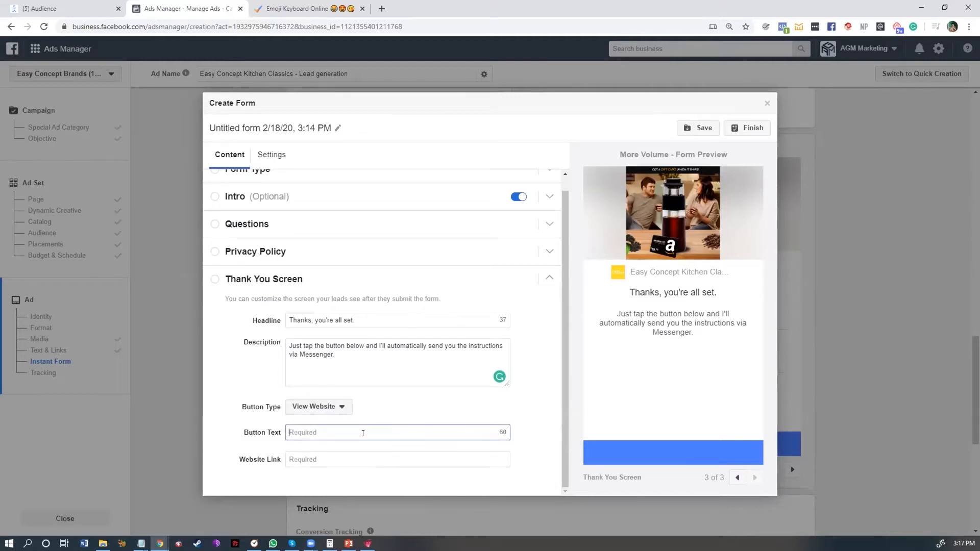
type("Claim Offer")
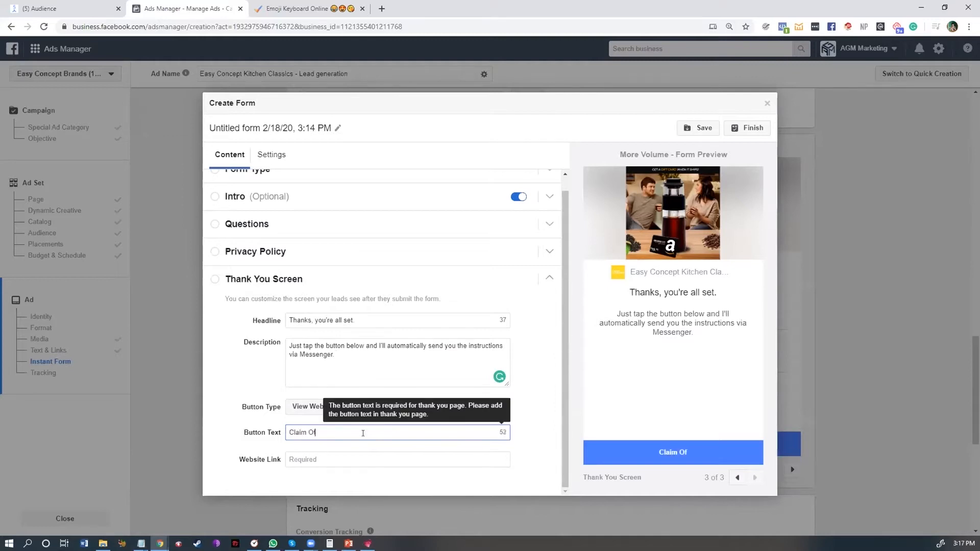
Switch to ManyChat, create a new Messenger Ref URL growth tool and open its setup
left_click(284, 461)
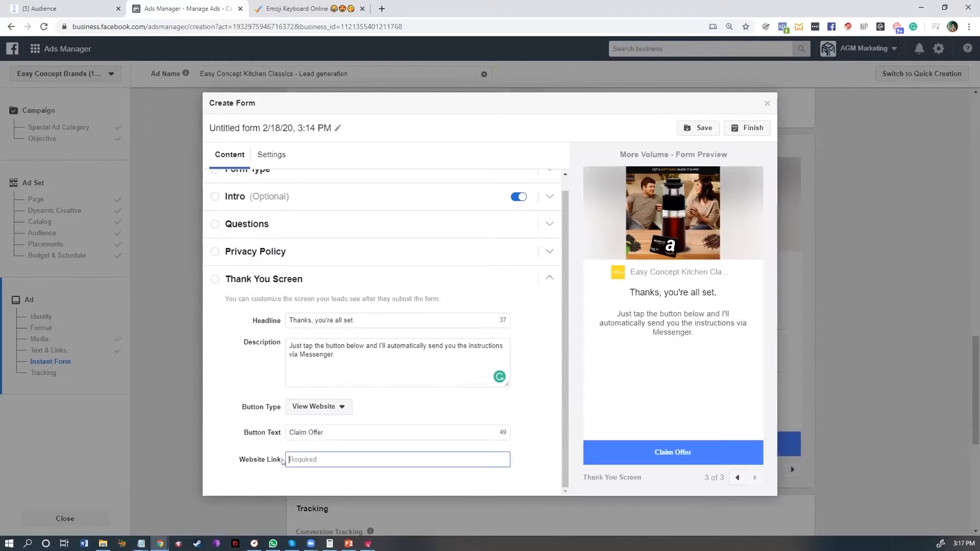
left_click(66, 6)
left_click(60, 195)
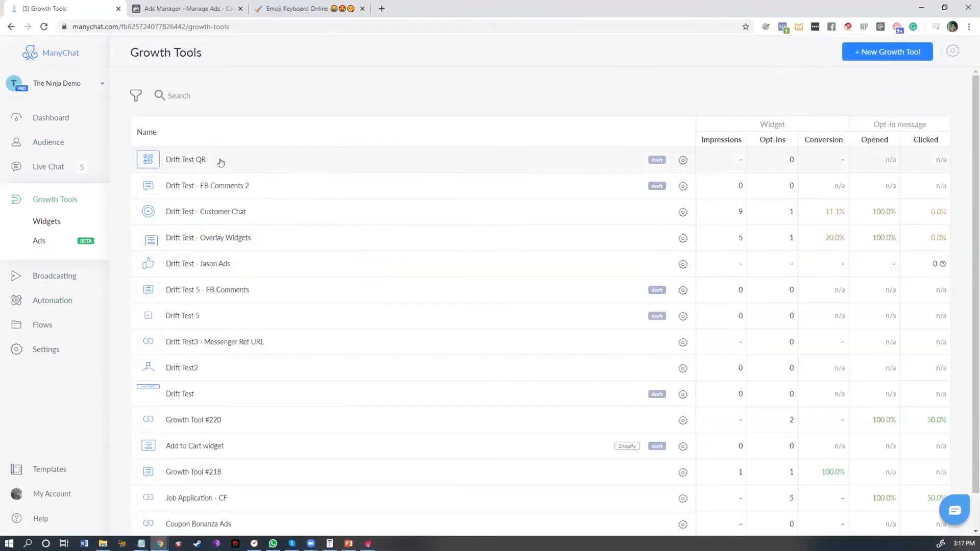
left_click(871, 52)
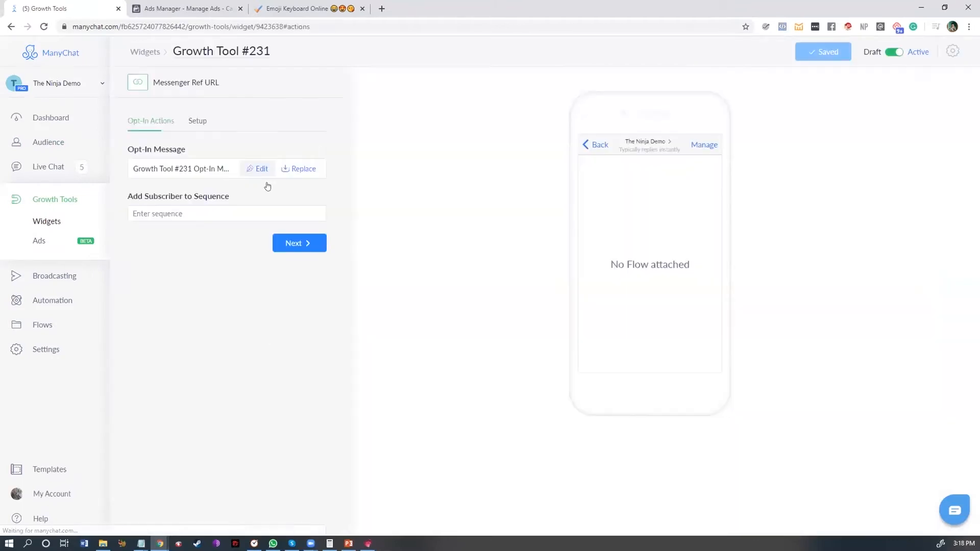
left_click(203, 121)
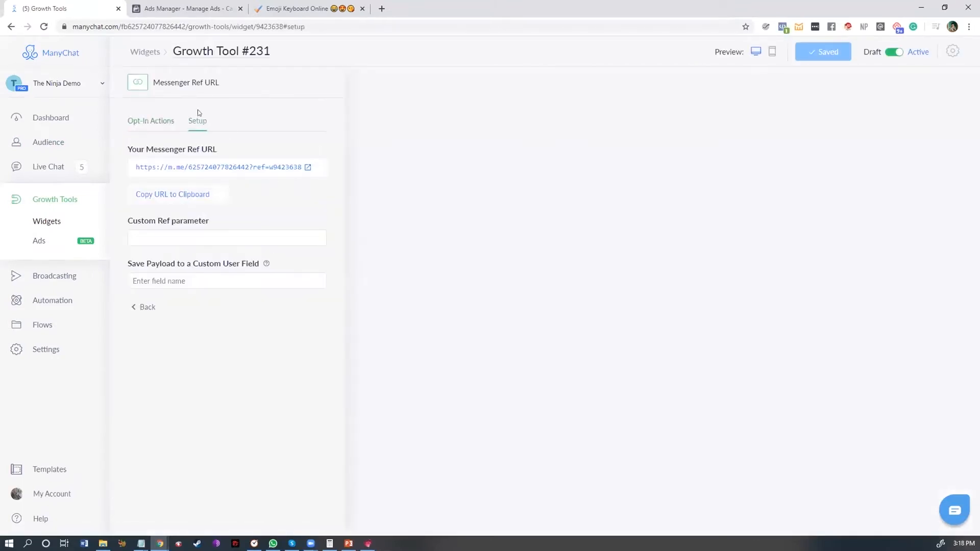
Name the growth tool "FB Masters DEMO 02/18/2020" and save it
left_click(179, 191)
type("FB Masters DEMO 02/18/2020")
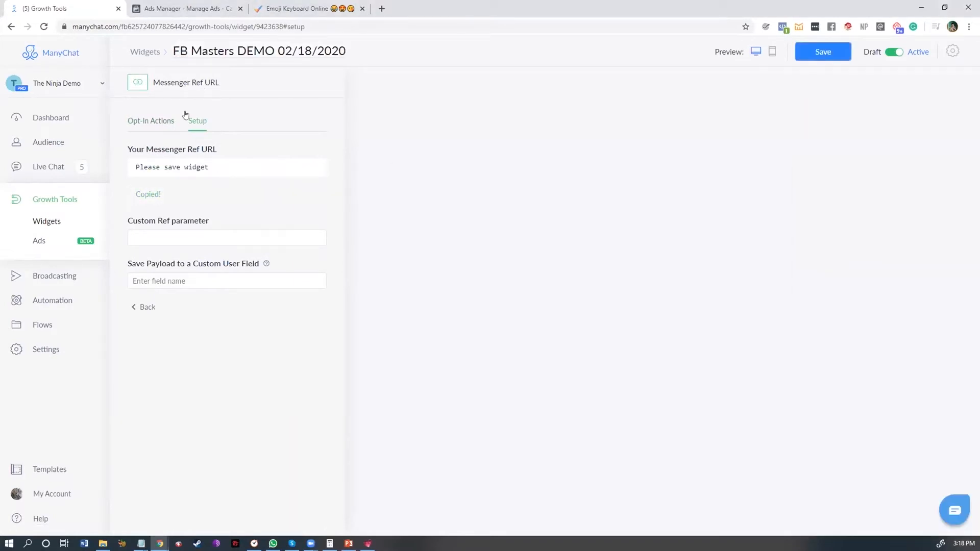
left_click(170, 120)
left_click(804, 54)
Copy the saved growth tool's Messenger Ref URL and return to the Ads Manager form
left_click(194, 122)
left_click(167, 194)
key("ctrl+Tab")
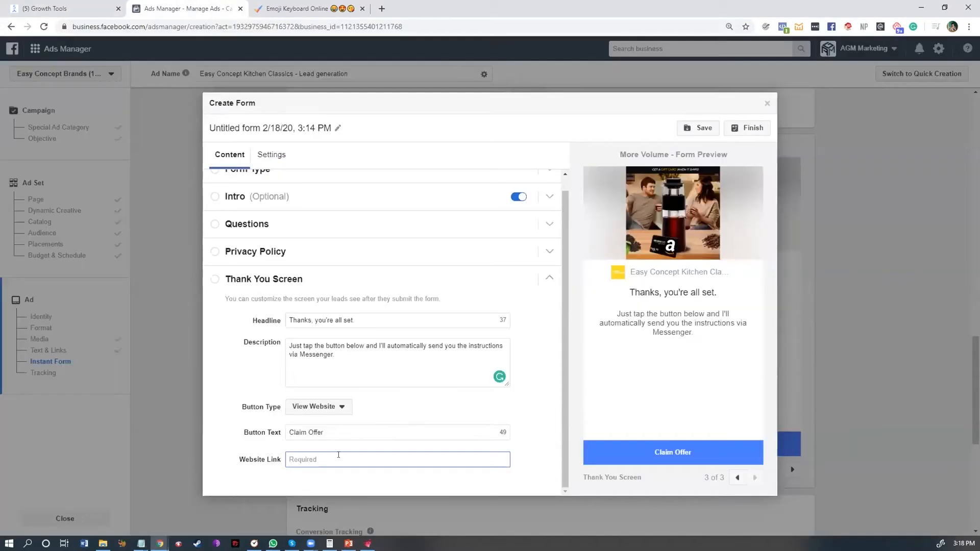
Open Bitly in a new browser tab and create a short link from the copied Messenger Ref URL
left_click(381, 9)
type("bit.ly")
key("Return")
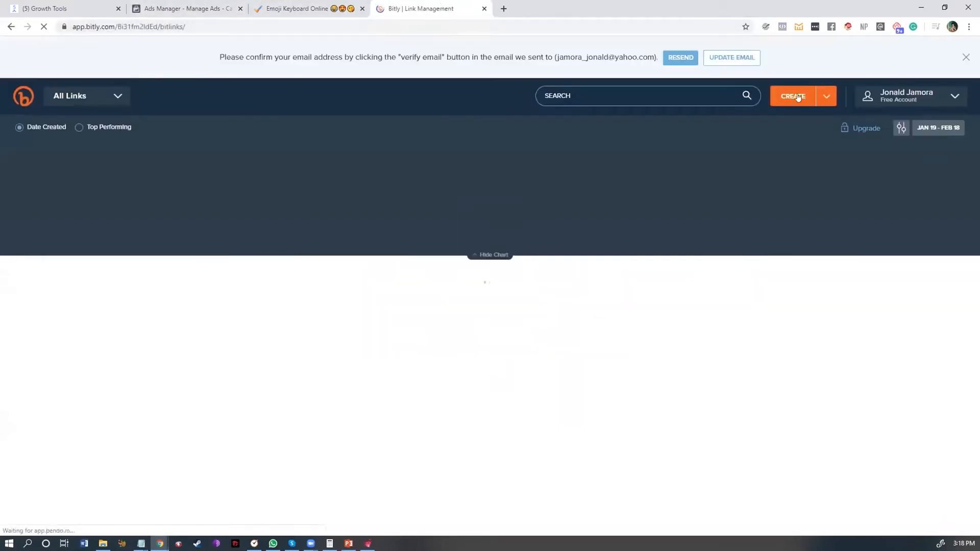
left_click(797, 97)
key("ctrl+v")
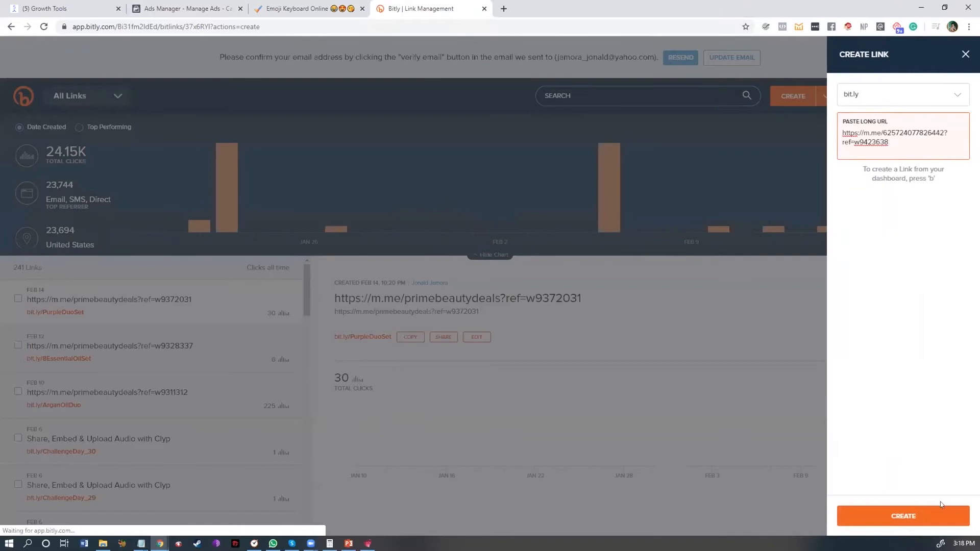
left_click(896, 518)
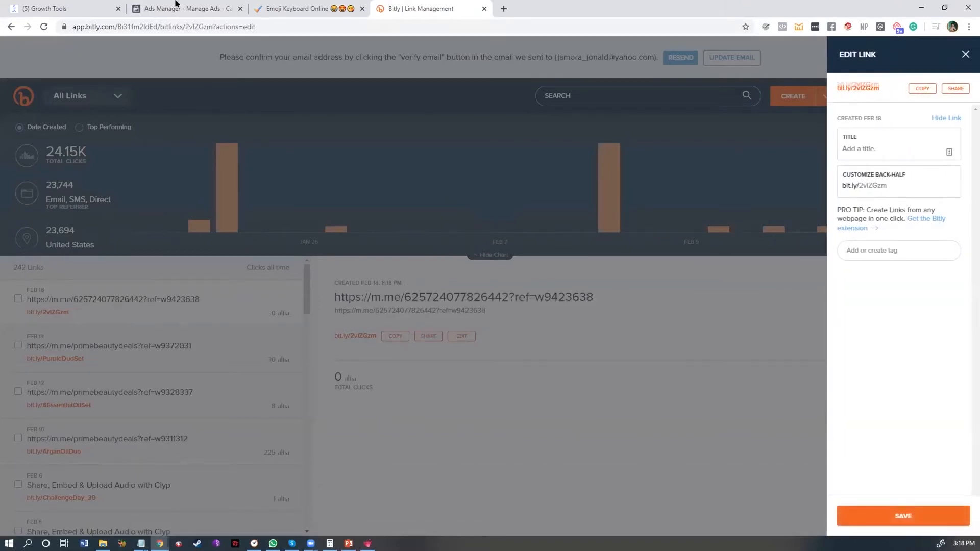
left_click(176, 5)
key("ctrl+v")
left_click(676, 470)
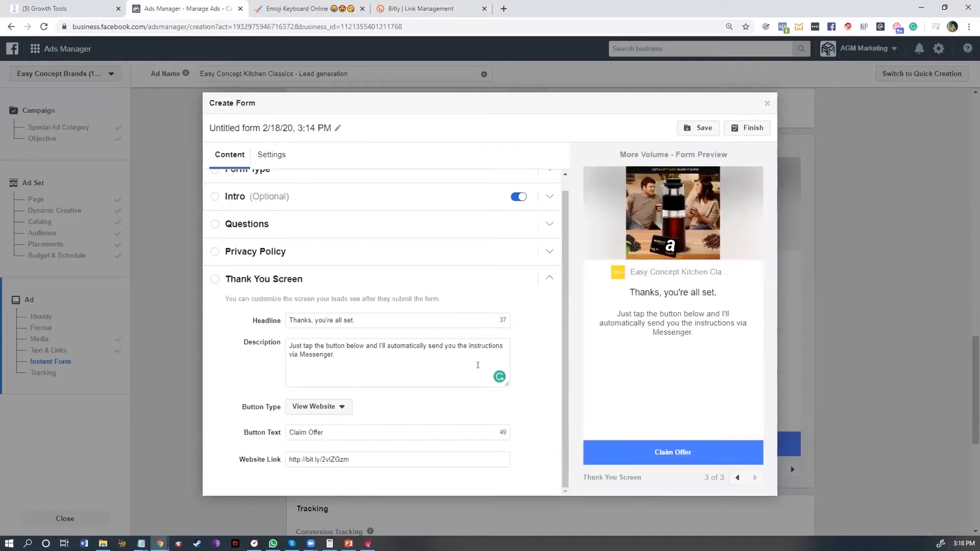
Rename the form "Single Use Coupon Giveaway for FEB" and save it
left_click(705, 129)
key("ctrl+a")
key("BackSpace")
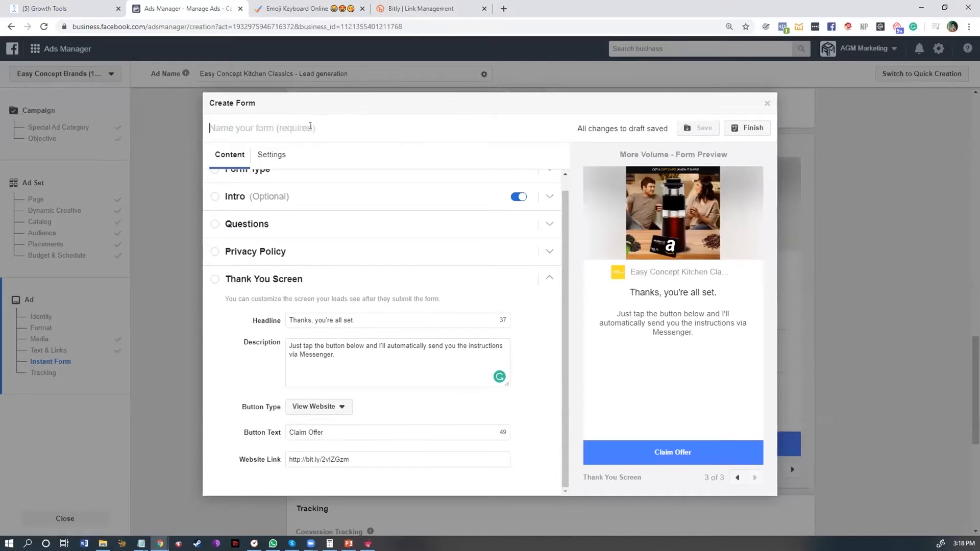
type("Single U")
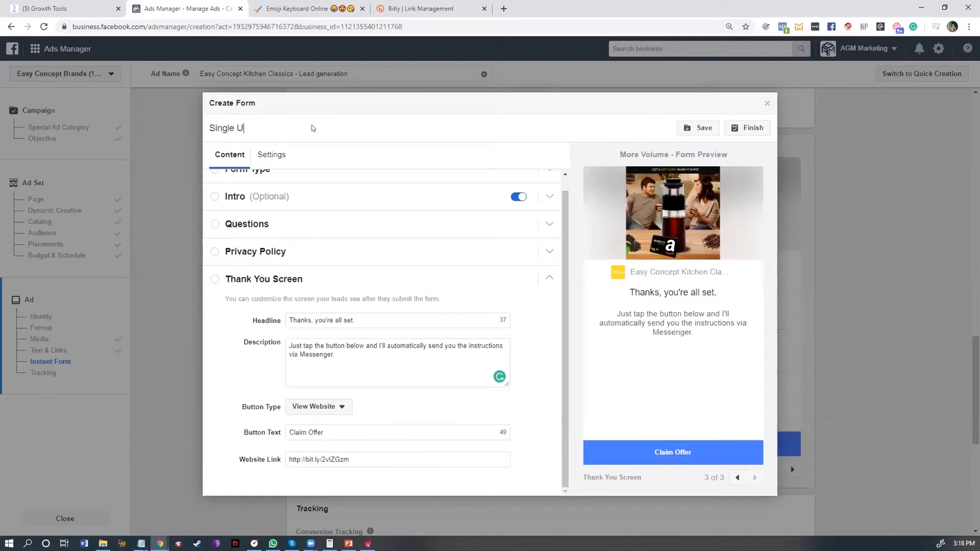
type("se Coupon Giveaway for FEB")
left_click(698, 128)
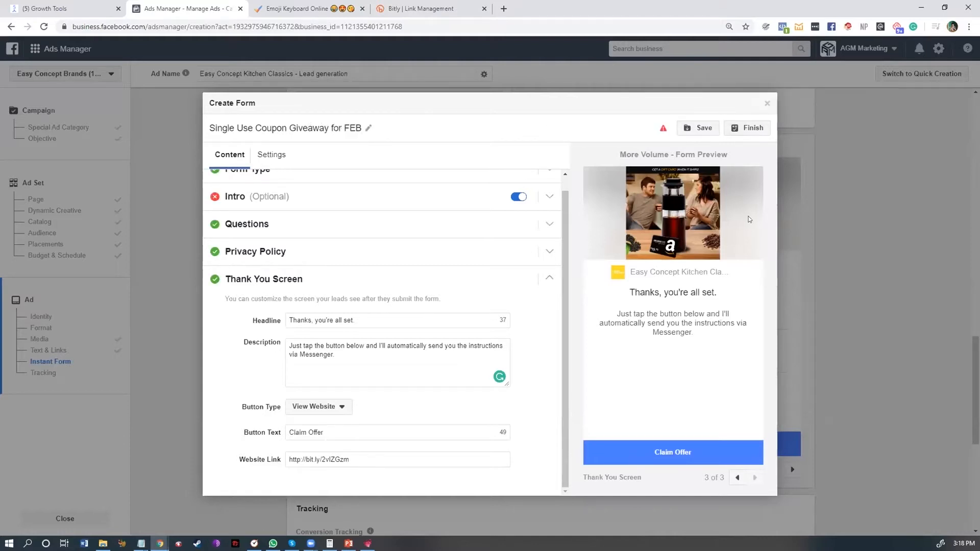
Set the form's intro headline to "Claim your $19.49 Amazon Gift Card!" and reuse the same text as the intro paragraph
mouse_move(660, 127)
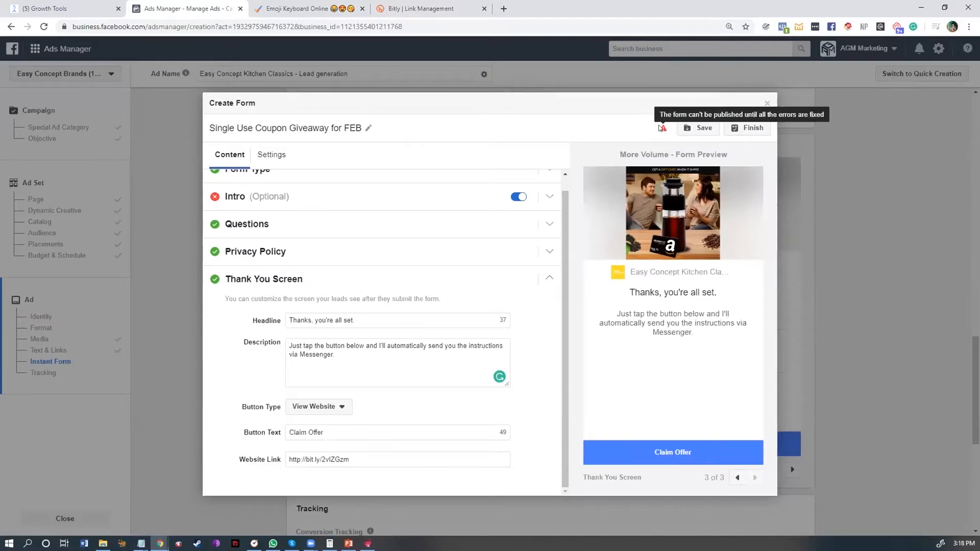
scroll(348, 249, "up", 1)
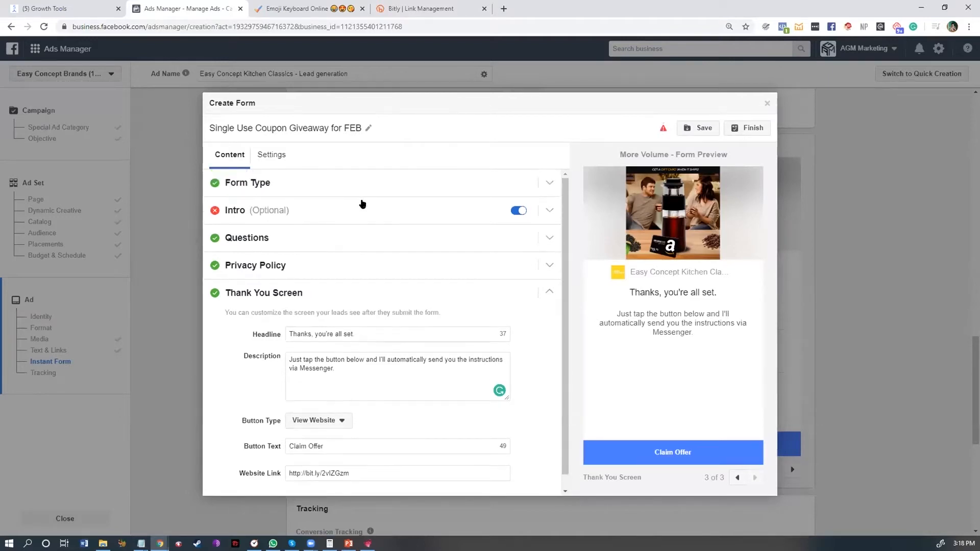
left_click(360, 206)
left_click(323, 240)
type("Claim")
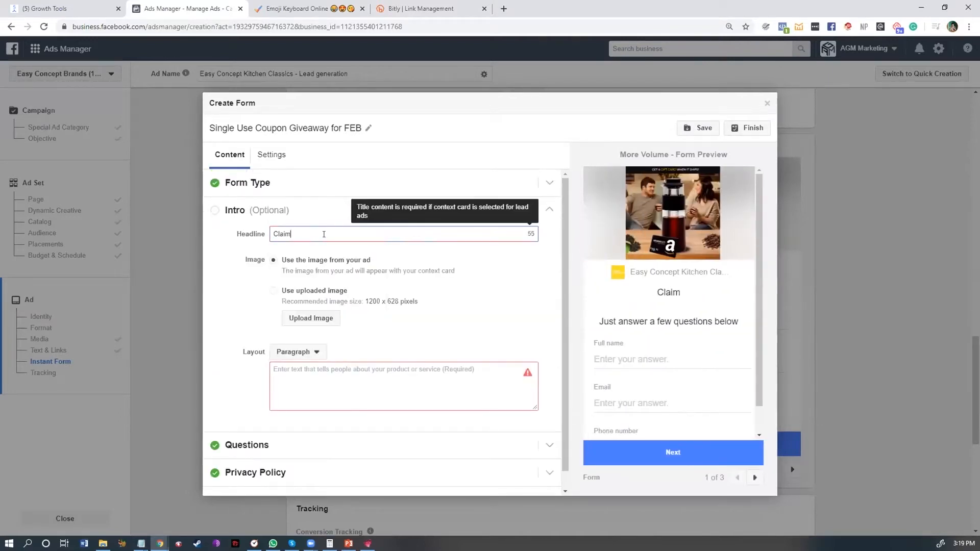
type(" your $19.49 Amazon Gift Card!")
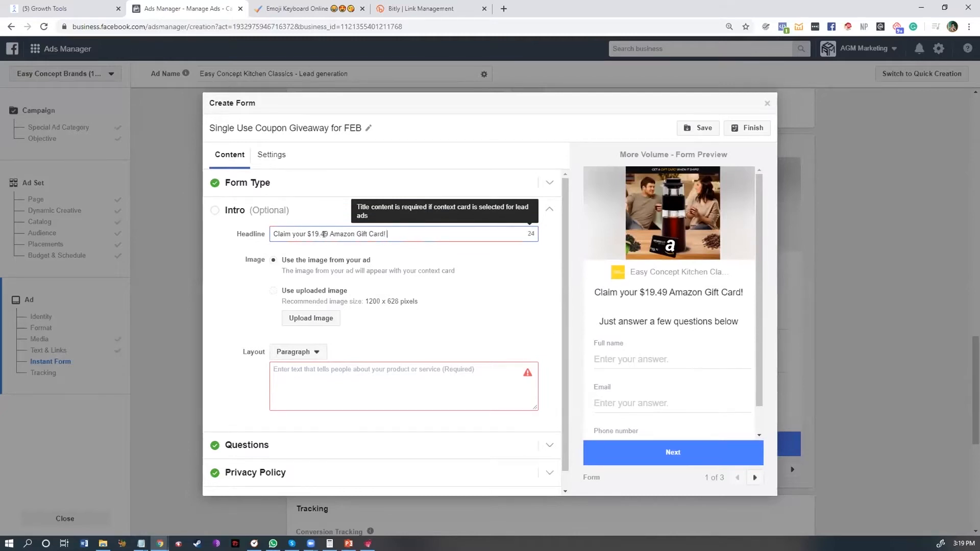
key("ctrl+a")
left_click(322, 384)
key("ctrl+v")
scroll(327, 388, "down", 1)
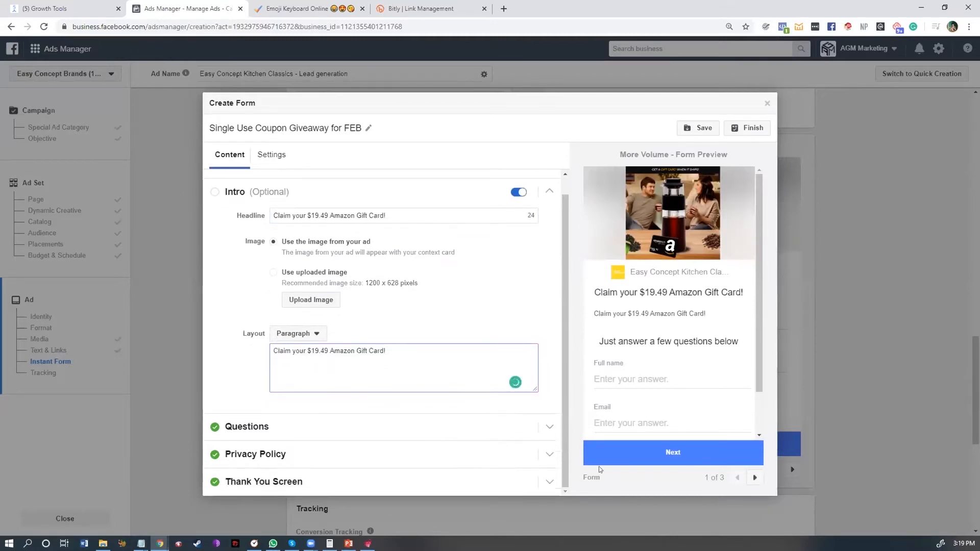
Save and finish the instant form, and confirm the ad to publish the lead generation campaign
left_click(689, 127)
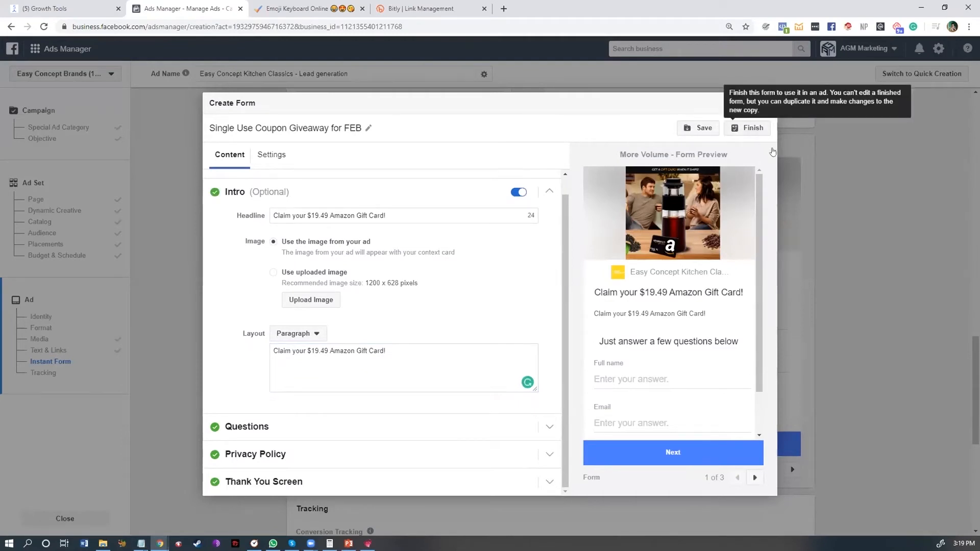
left_click(759, 129)
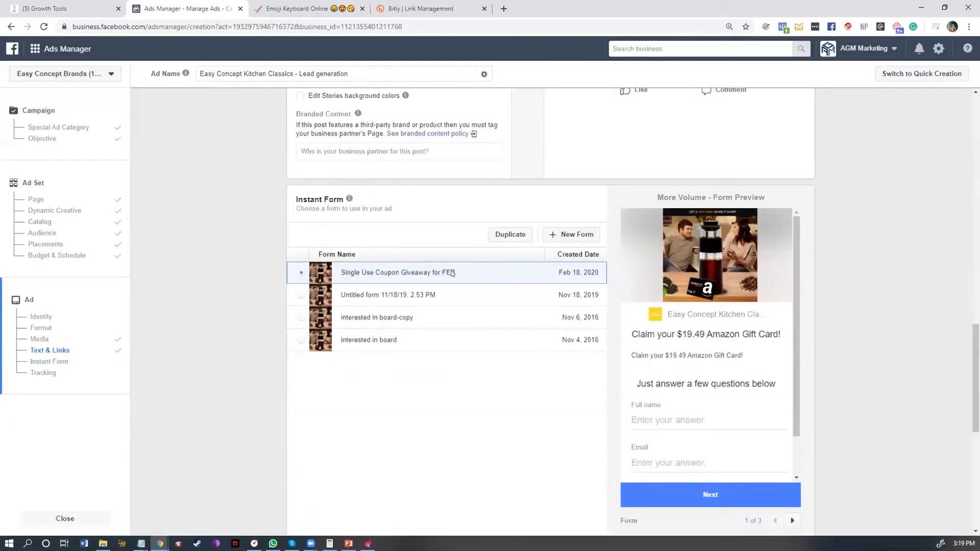
scroll(408, 306, "down", 6)
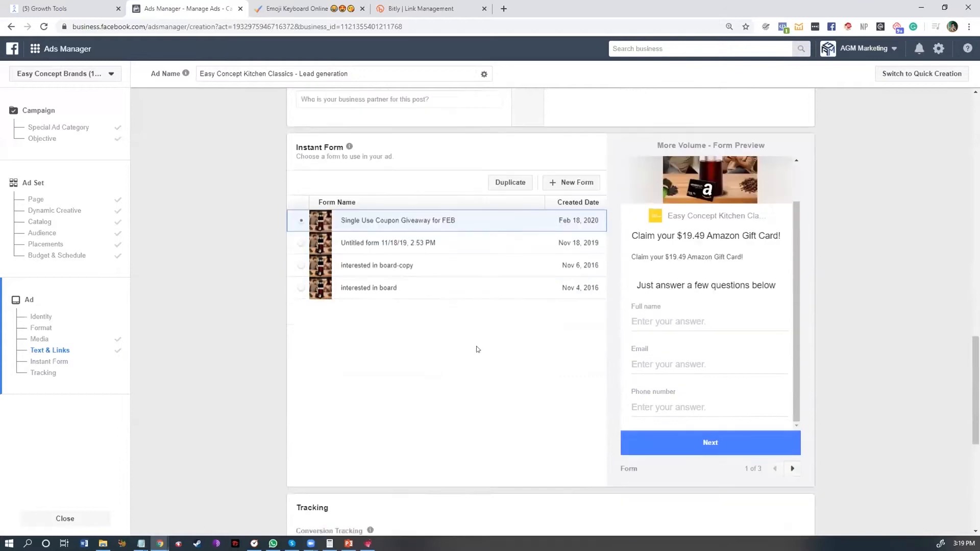
scroll(342, 304, "down", 1)
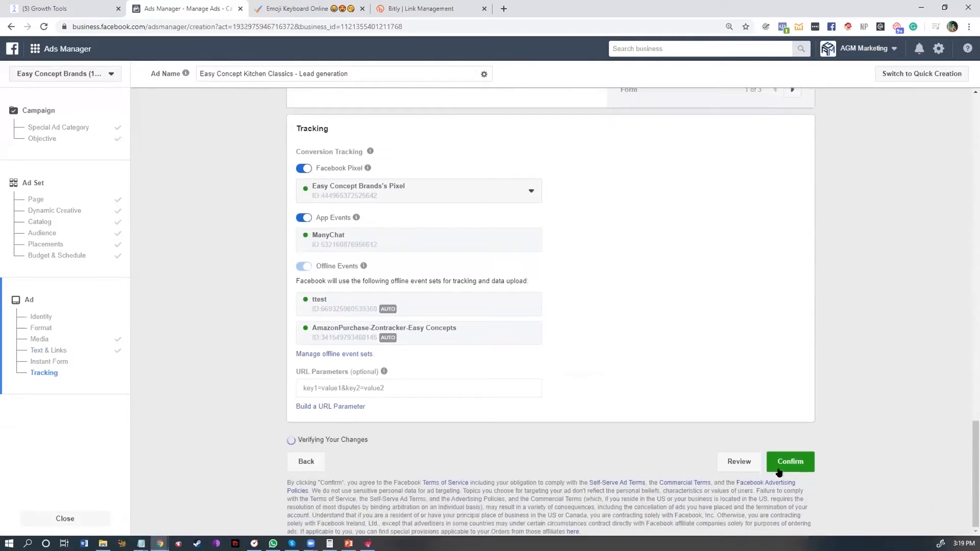
left_click(800, 465)
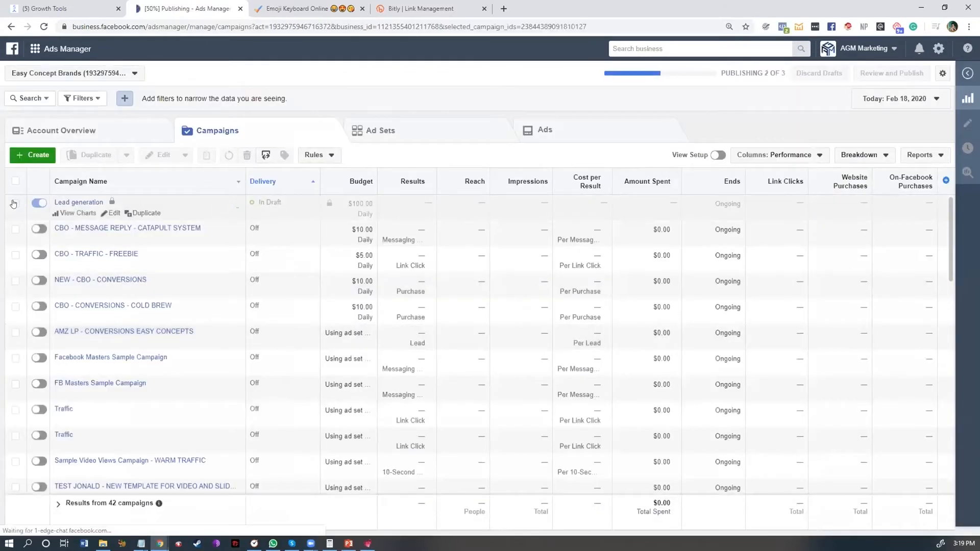
Select the Lead generation campaign, open the CRM setup in a new tab and close the ad submission dialog
left_click(15, 203)
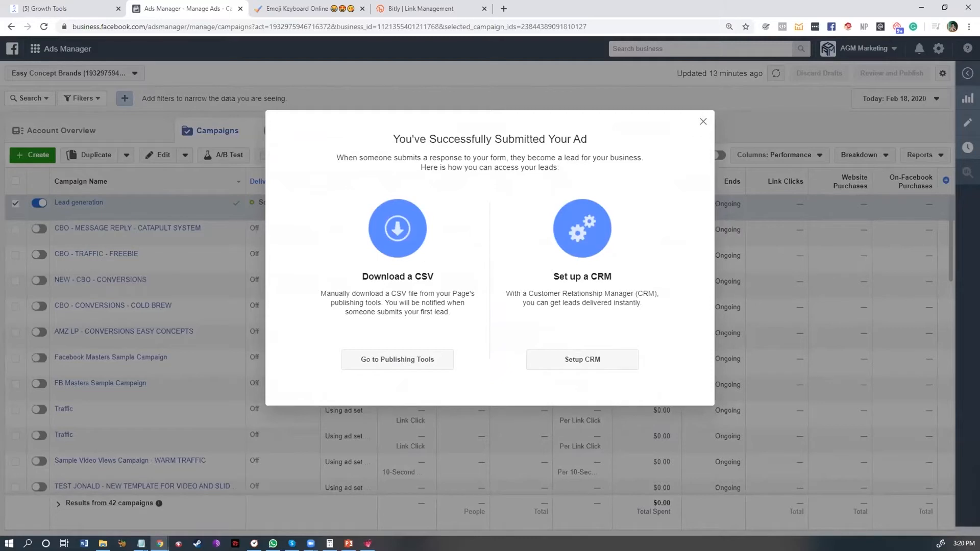
left_click(577, 360)
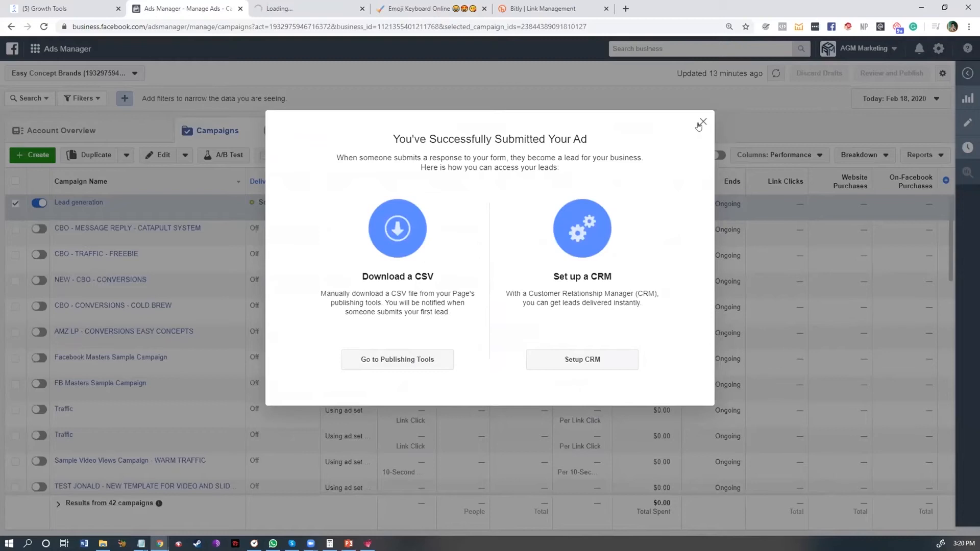
left_click(703, 122)
Turn off the Lead generation campaign and display its ads
left_click(34, 202)
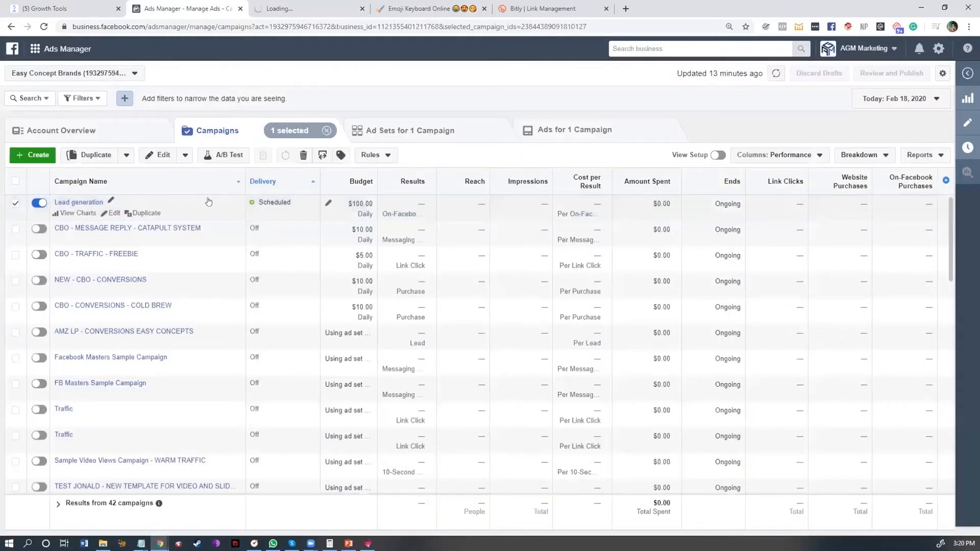
left_click(549, 128)
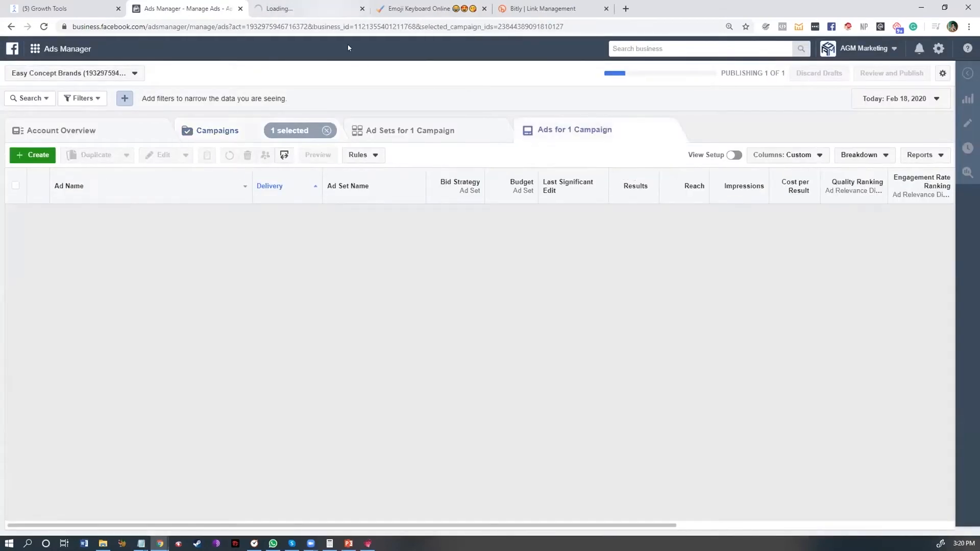
left_click(245, 129)
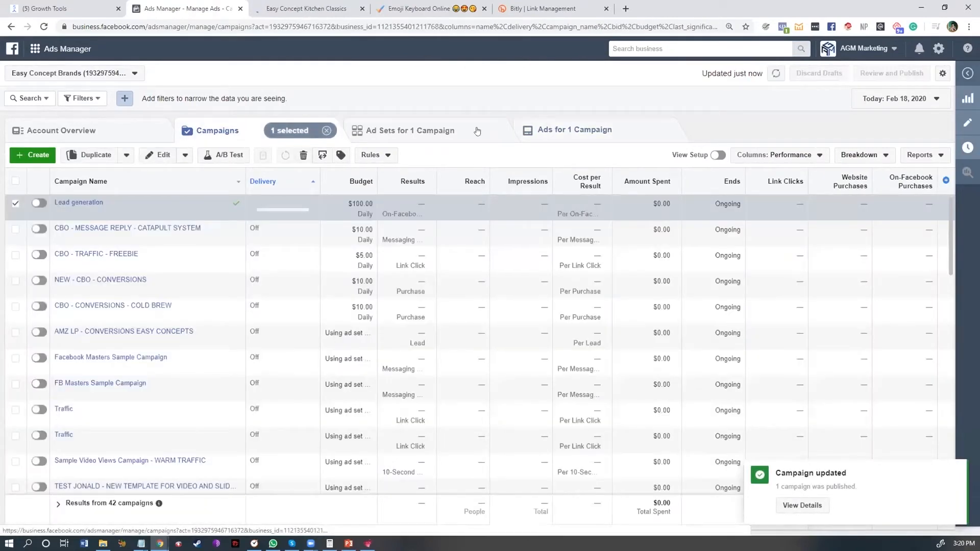
left_click(501, 127)
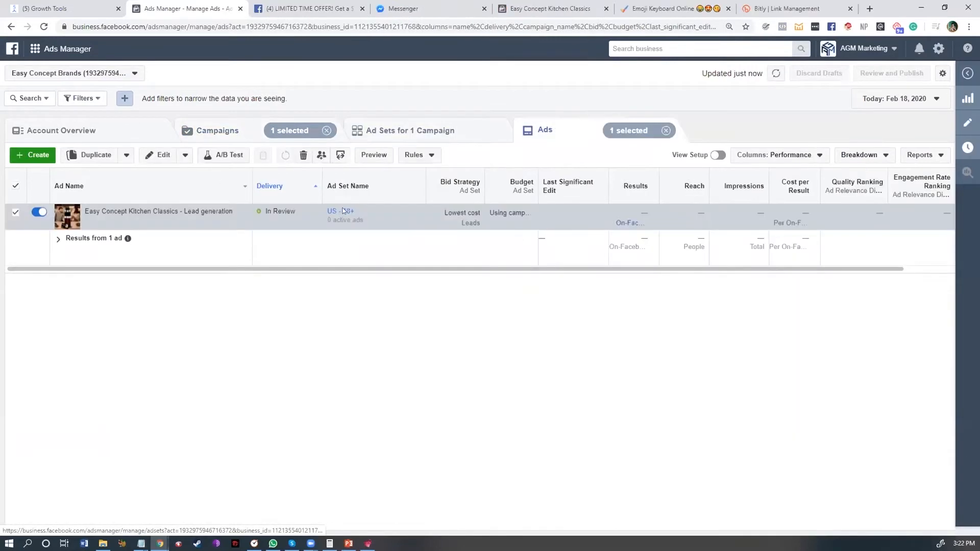
left_click(308, 213)
left_click(26, 218)
left_click(411, 130)
left_click(553, 130)
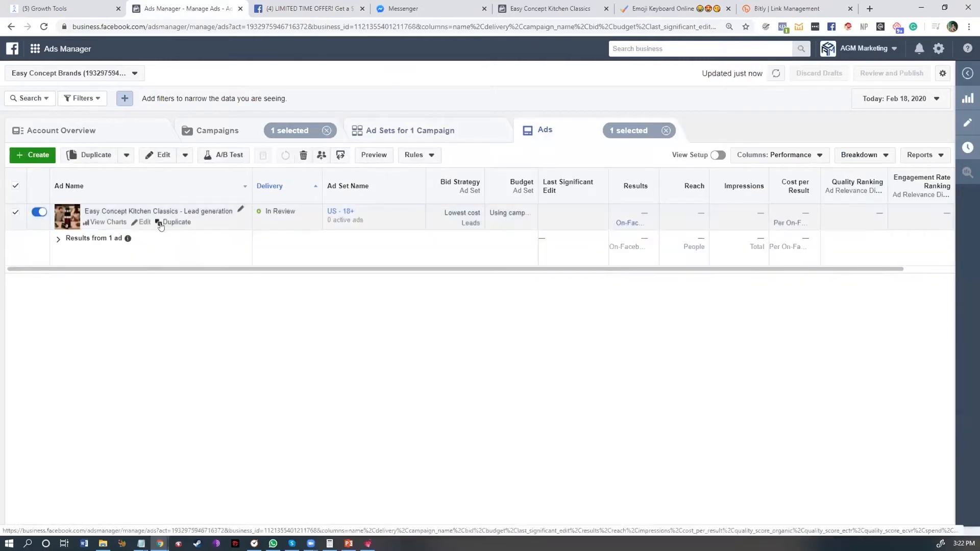
left_click(160, 223)
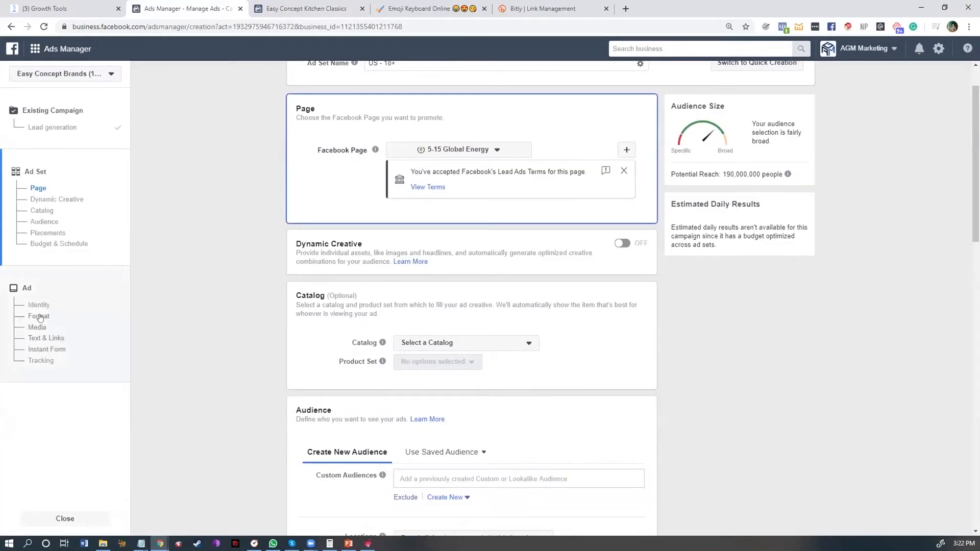
left_click(39, 316)
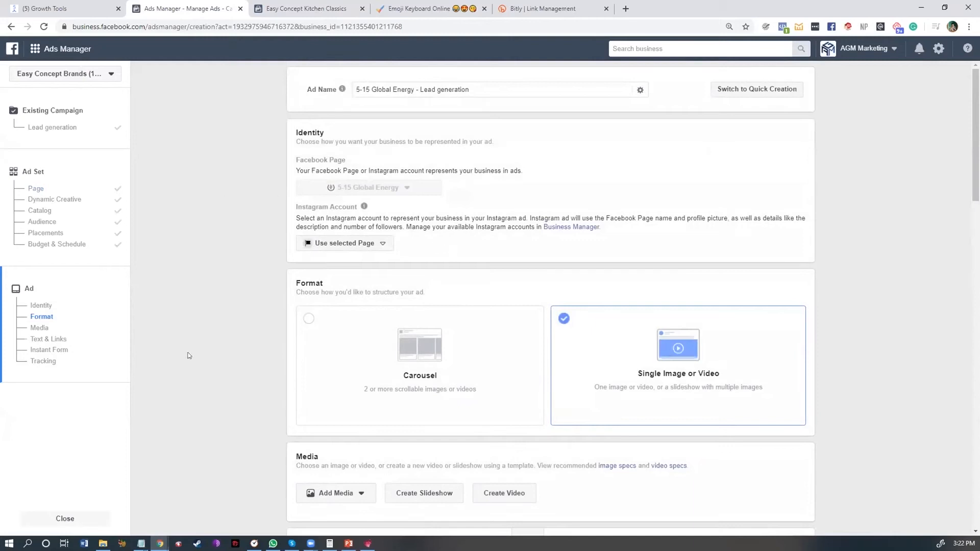
scroll(56, 347, "down", 2)
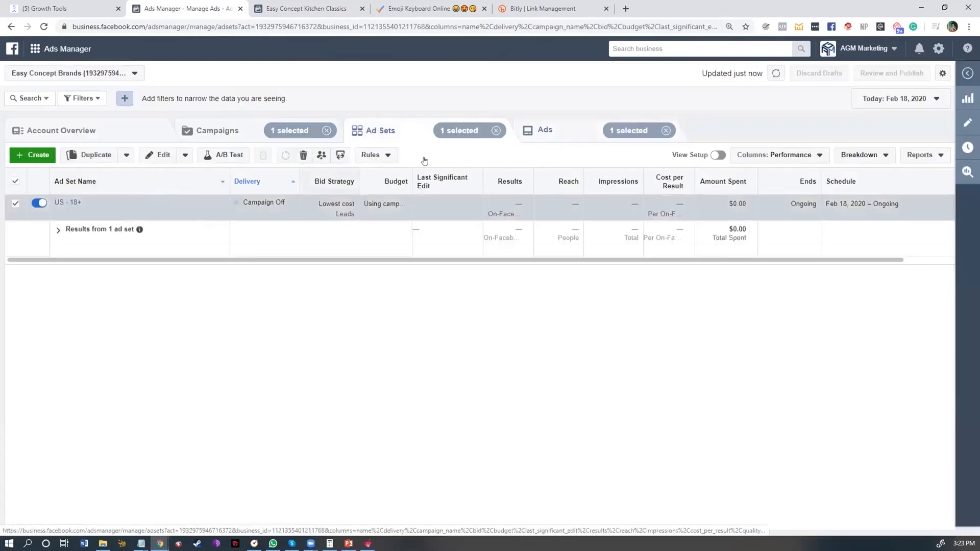
Start a new ad in the Lead generation campaign's existing US - 18+ ad set and begin creating a new instant form for it
left_click(550, 131)
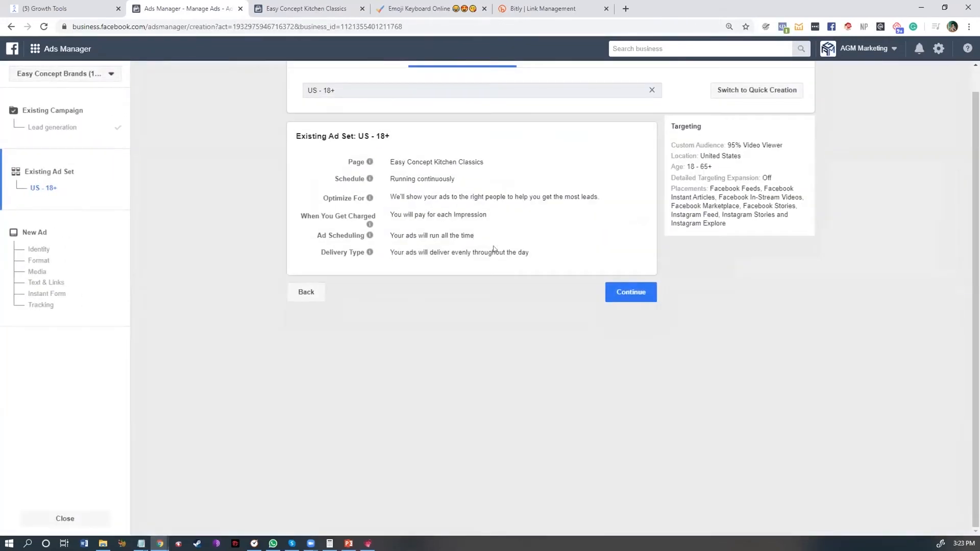
left_click(630, 292)
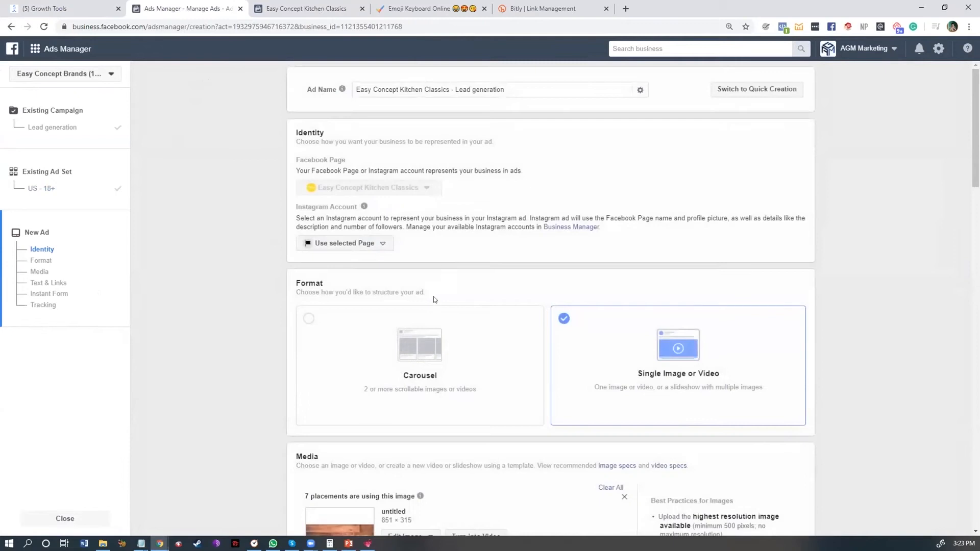
scroll(435, 309, "down", 4)
scroll(443, 337, "down", 6)
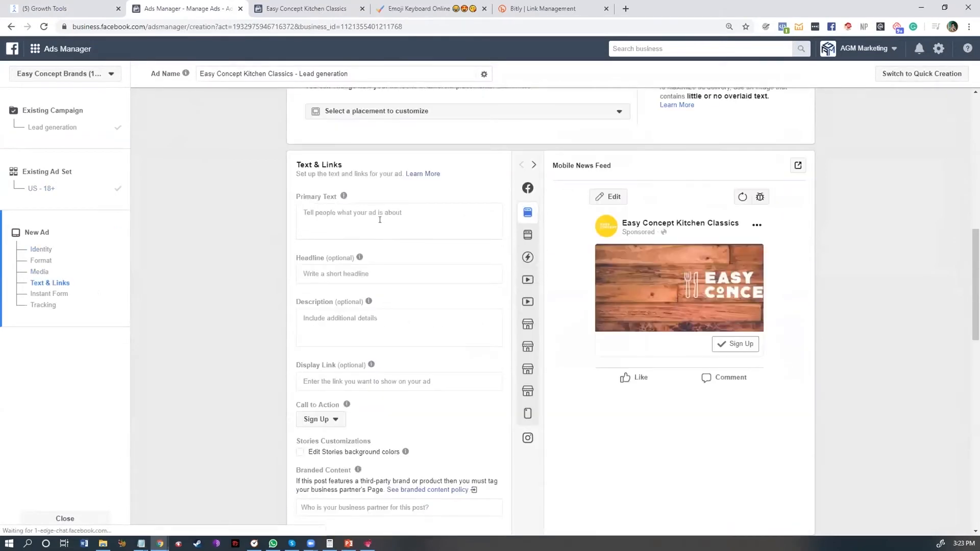
left_click(380, 220)
scroll(405, 315, "down", 10)
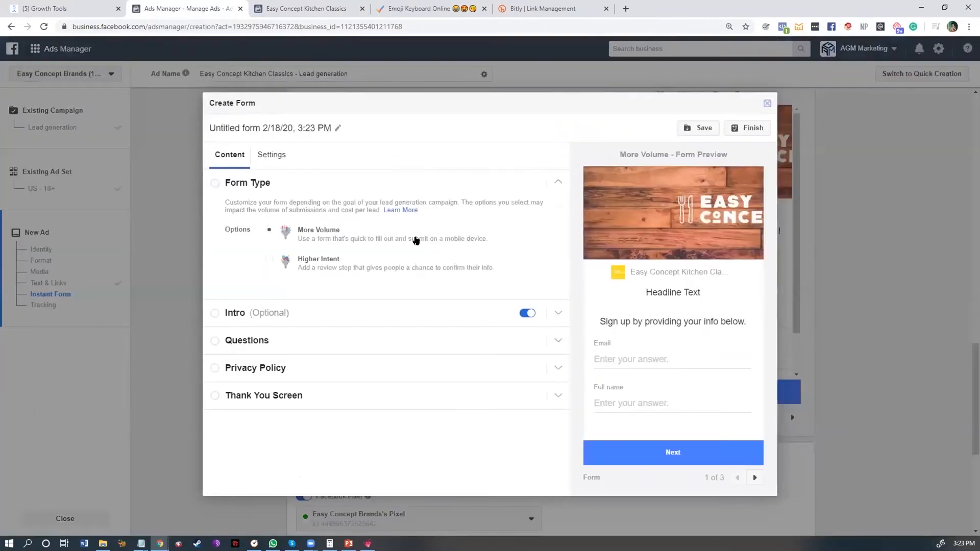
Set the form type to Higher Intent and look through the question options, privacy policy and review screen settings
left_click(338, 258)
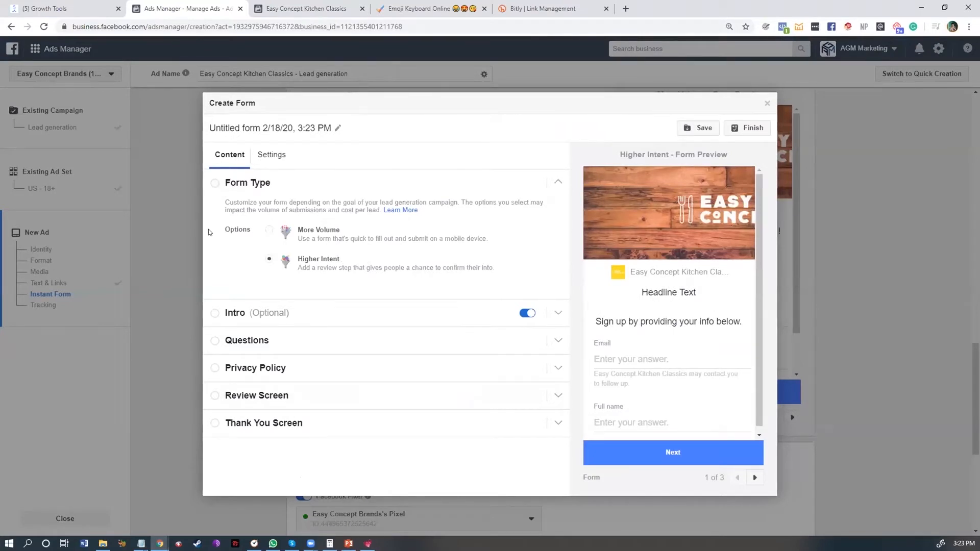
left_click(247, 340)
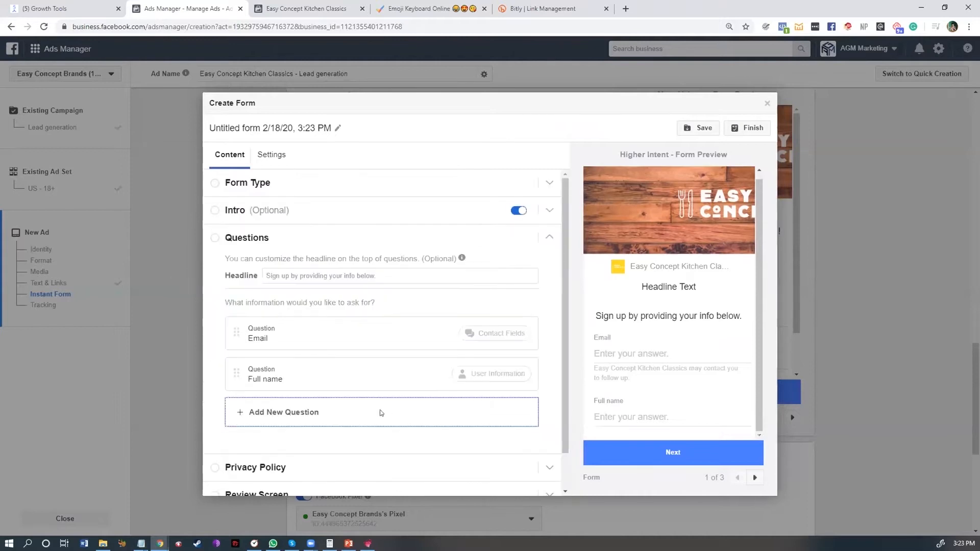
left_click(376, 412)
mouse_move(316, 411)
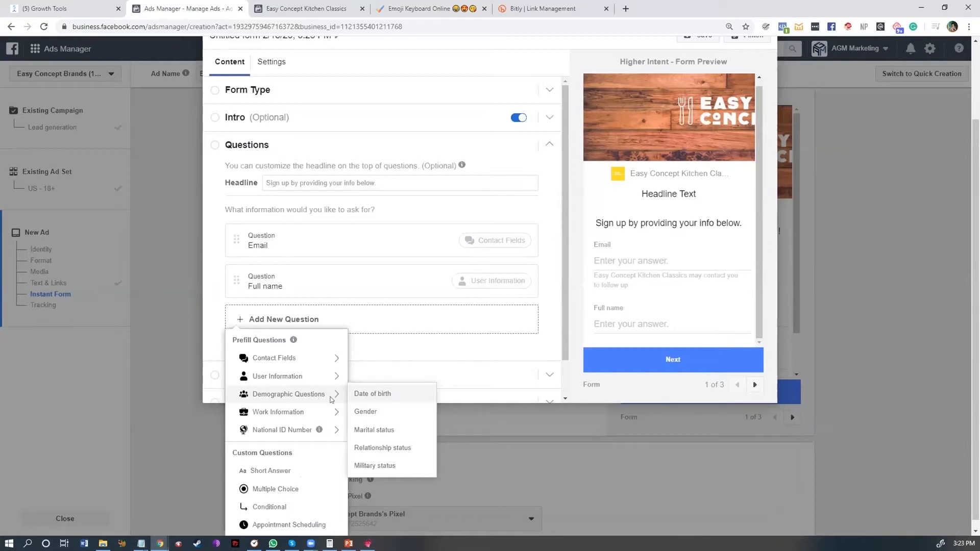
left_click(411, 241)
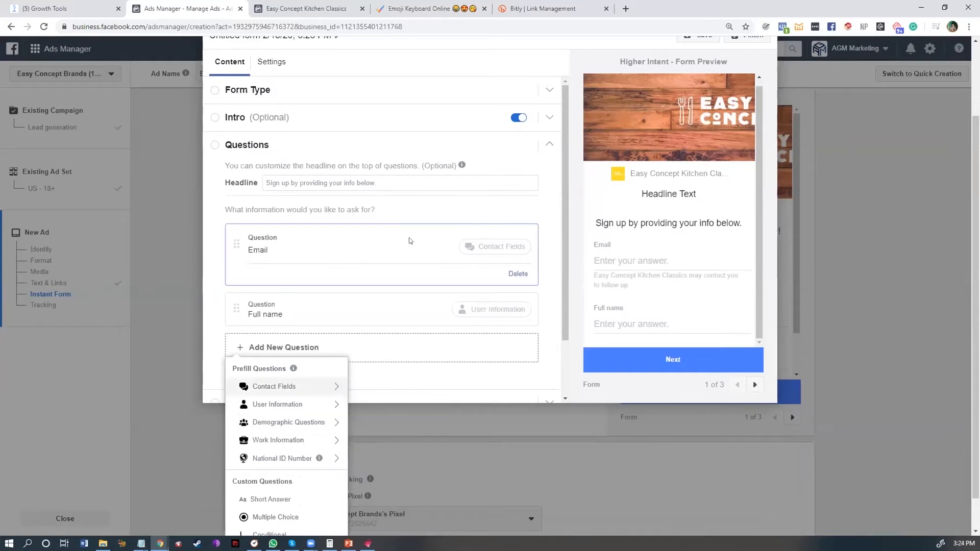
left_click(448, 392)
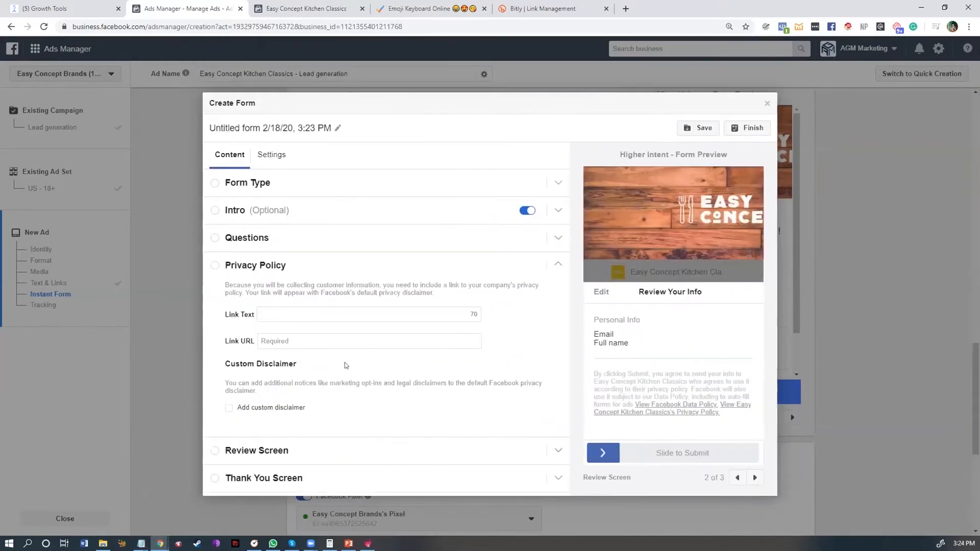
left_click(362, 452)
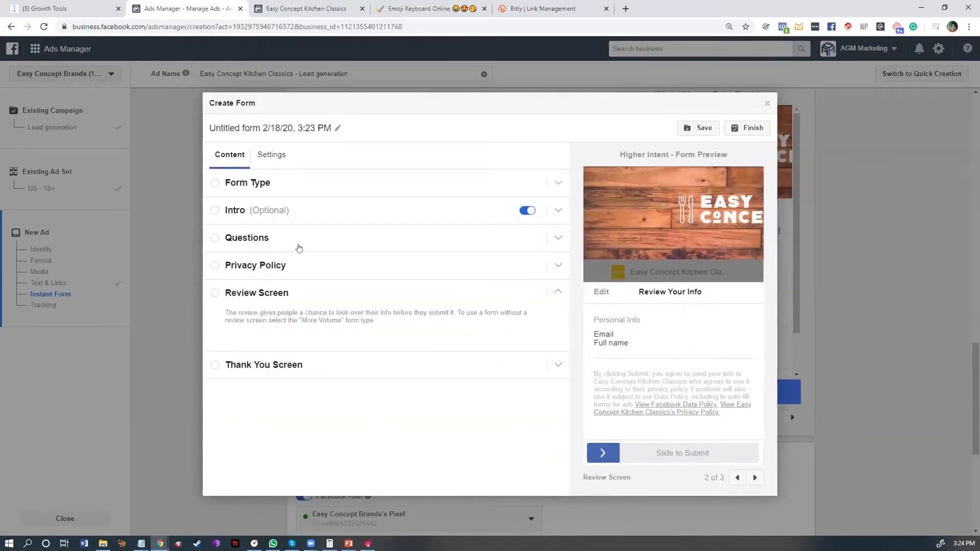
Add a prefilled phone number question from the contact fields to the form's questions
left_click(298, 248)
left_click(333, 364)
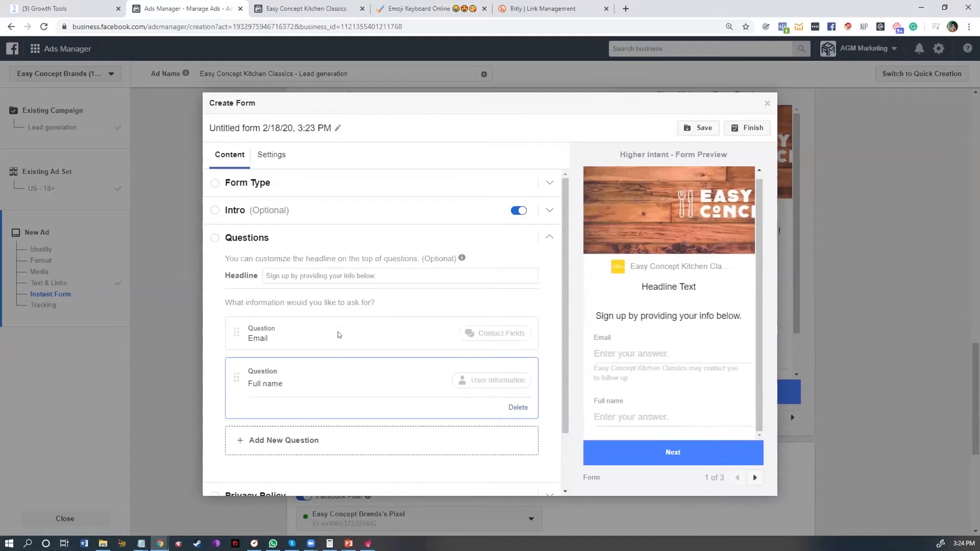
left_click(339, 335)
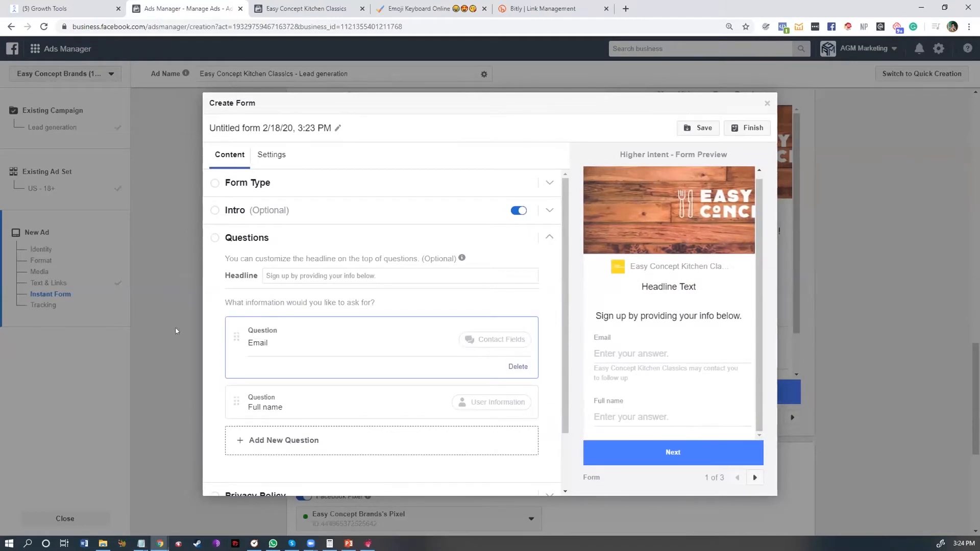
left_click(282, 439)
mouse_move(291, 359)
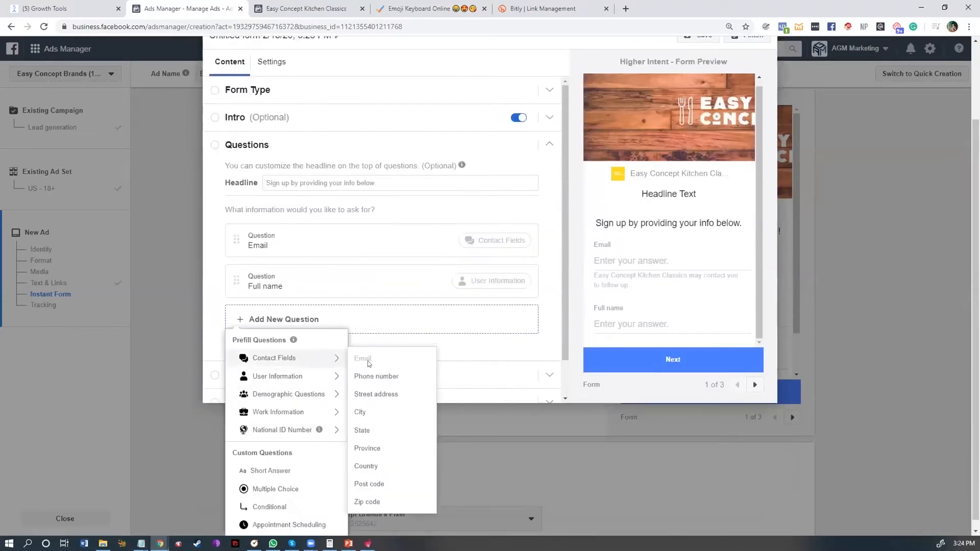
left_click(379, 380)
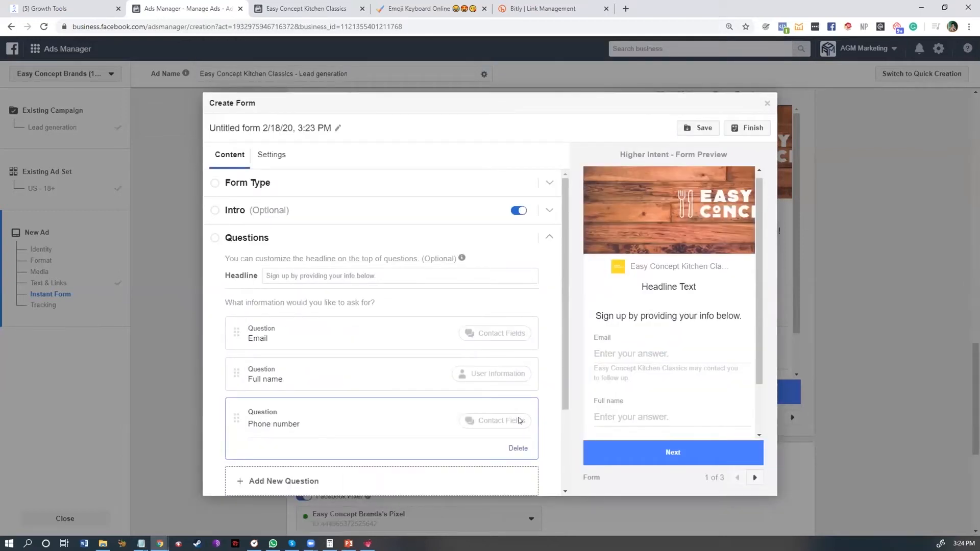
Add a custom multiple choice question reading "Did you have any braces before" to the form
scroll(462, 434, "down", 2)
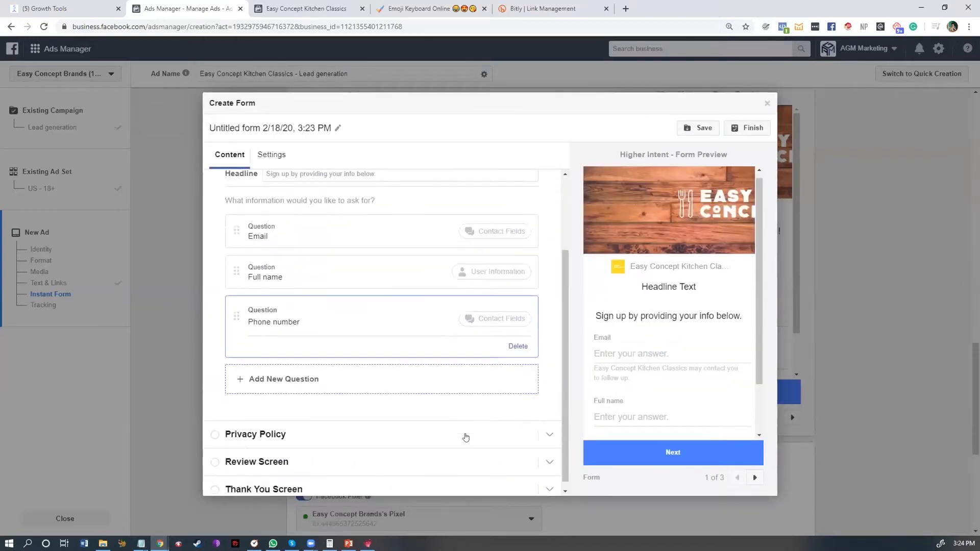
left_click(367, 382)
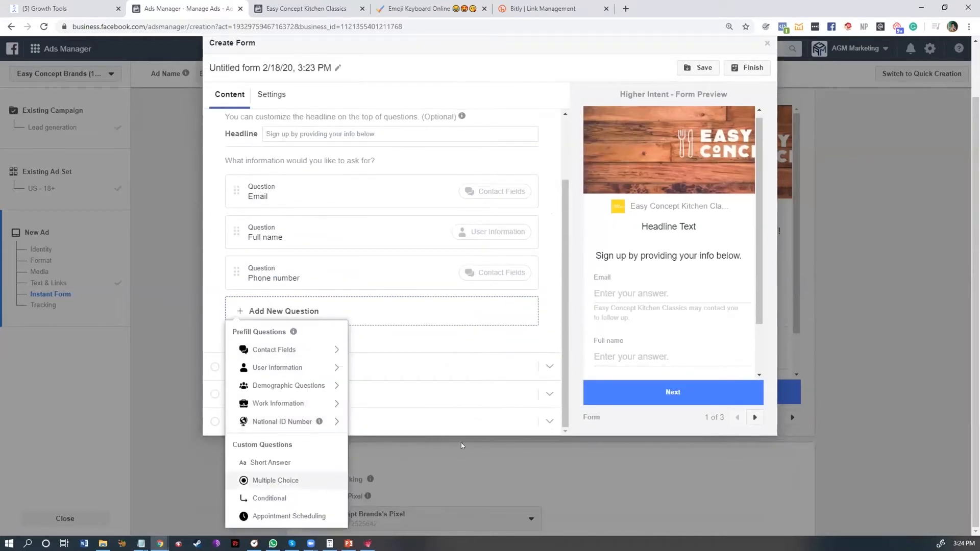
left_click(296, 480)
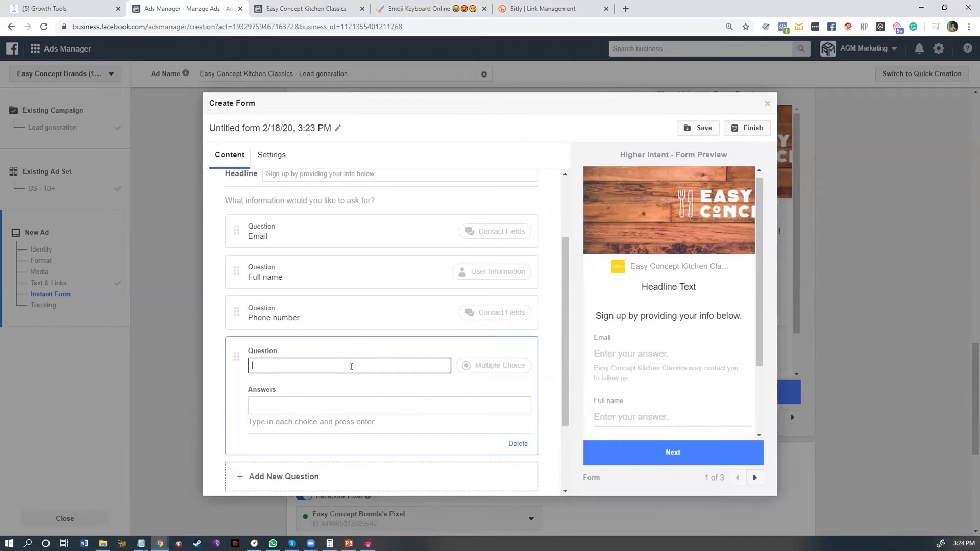
type("Did youh")
key("BackSpace")
type("have any bracelets")
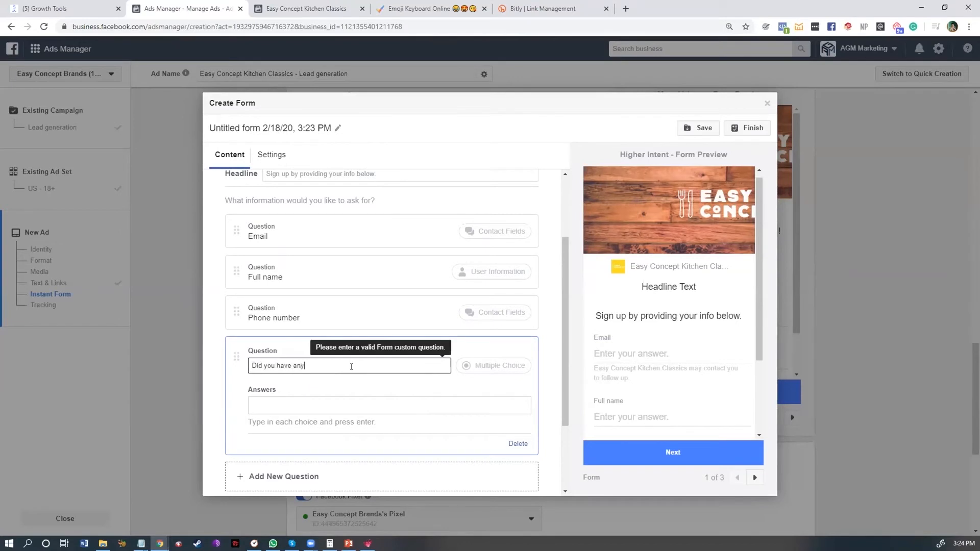
key("BackSpace")
key("BackSpace")
key("BackSpace")
key("BackSpace")
key("BackSpace")
key("BackSpace")
key("BackSpace")
key("BackSpace")
type("races before")
Give the braces question the answer choices "Yes", "No" and "I am planning"
left_click(316, 403)
type("Yes, I had it")
key("BackSpace")
key("BackSpace")
key("BackSpace")
key("BackSpace")
key("BackSpace")
key("BackSpace")
key("BackSpace")
key("BackSpace")
key("BackSpace")
key("BackSpace")
double_click(486, 440)
scroll(486, 440, "down", 3)
left_click_drag(367, 318, 361, 299)
left_click(278, 311)
left_click(360, 299)
left_click_drag(250, 317, 393, 308)
left_click(309, 293)
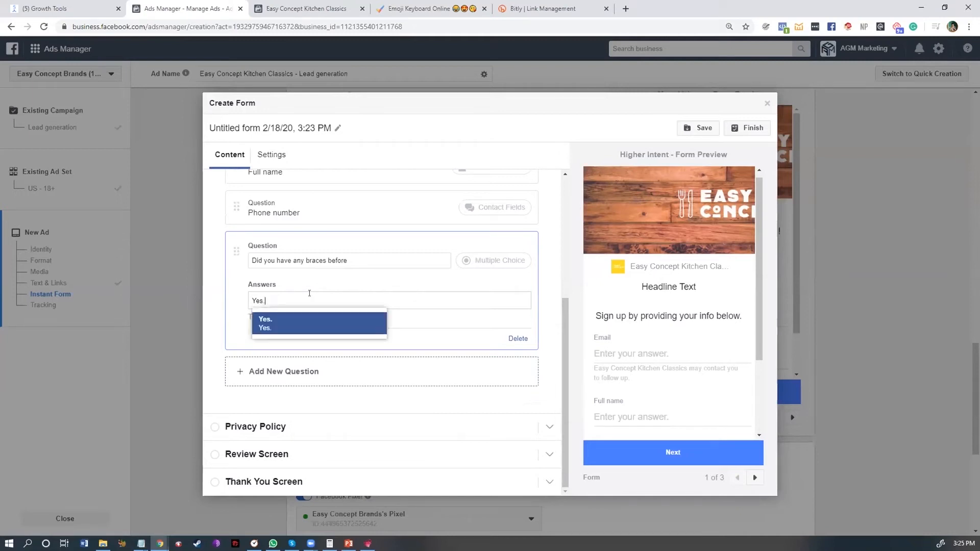
key("Return")
type("No,")
key("Return")
type("I am planning")
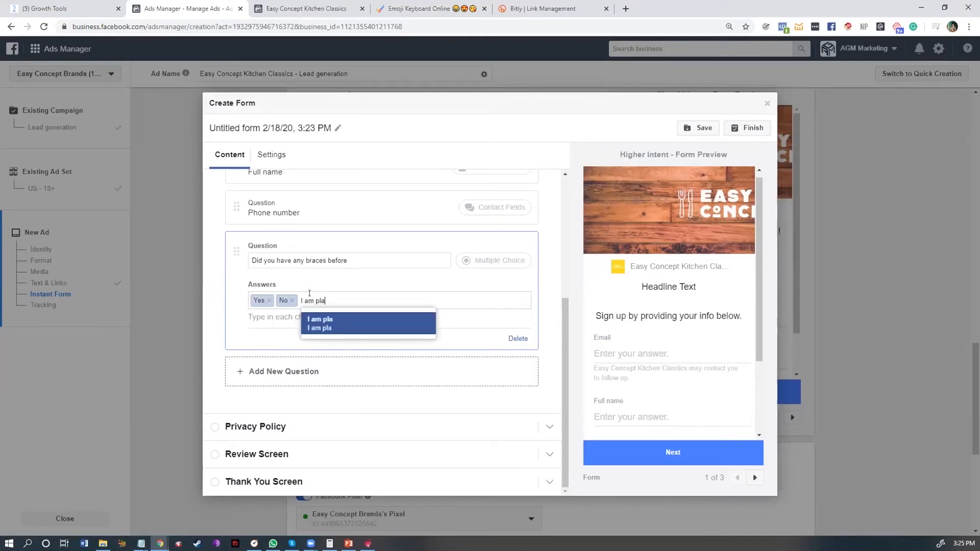
key("Return")
Add an appointment scheduling question that asks "When would you like to schedule your appointment?"
left_click(480, 372)
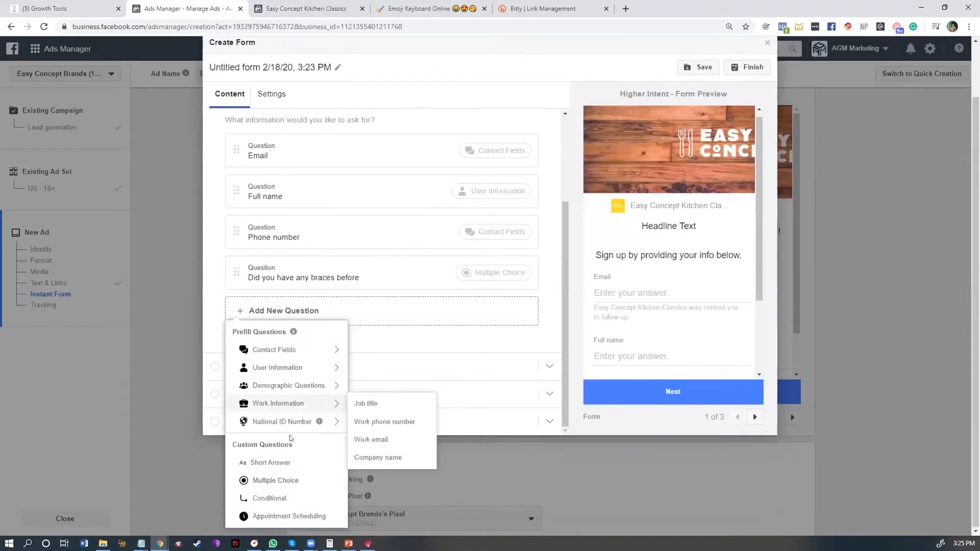
mouse_move(308, 428)
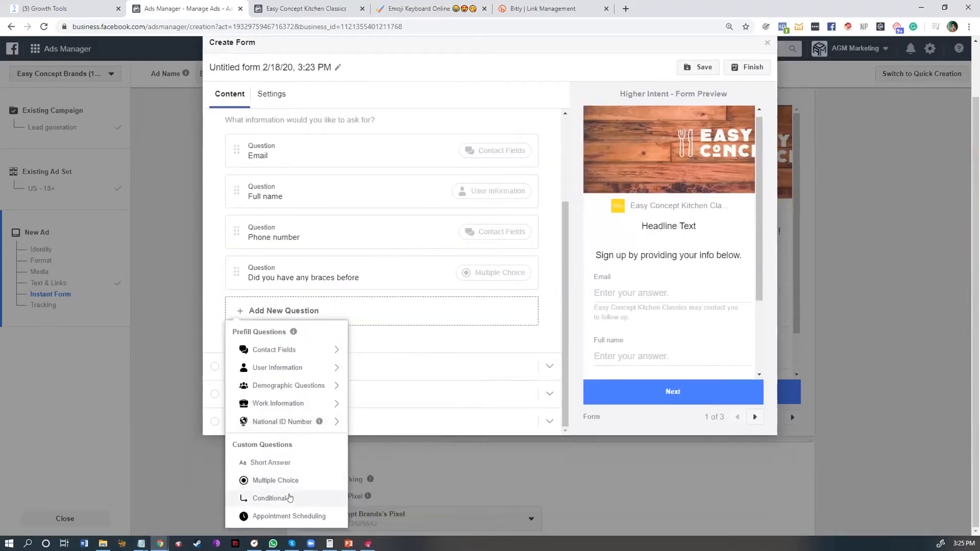
left_click(271, 516)
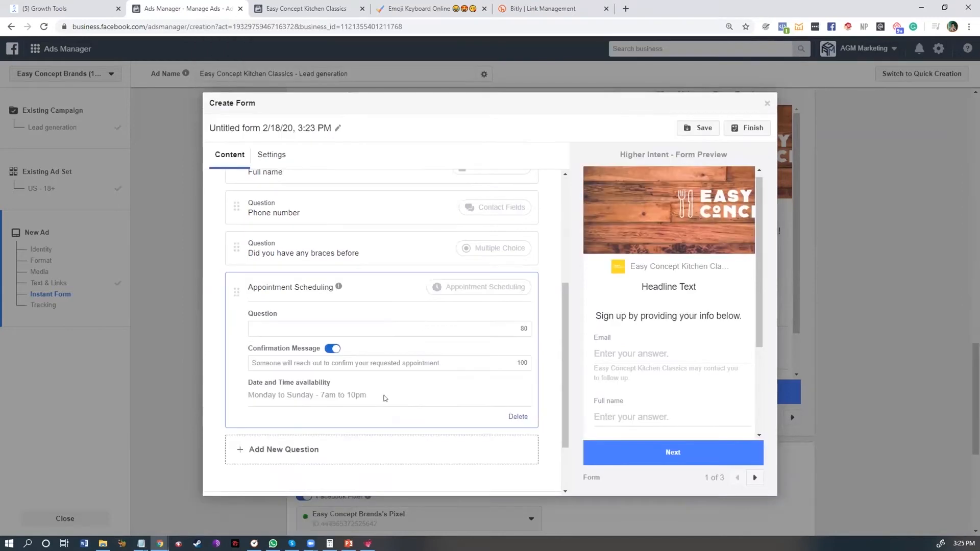
left_click(298, 330)
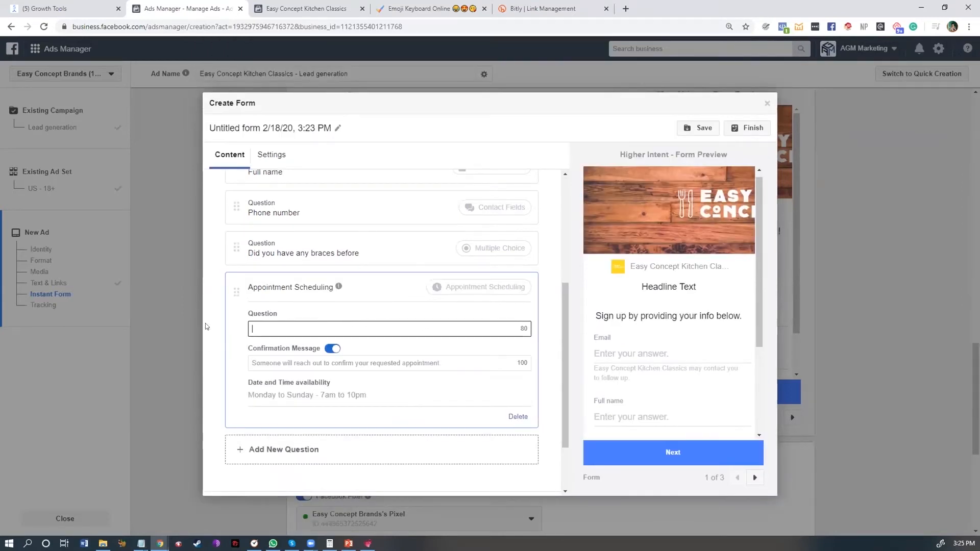
type("When would you li")
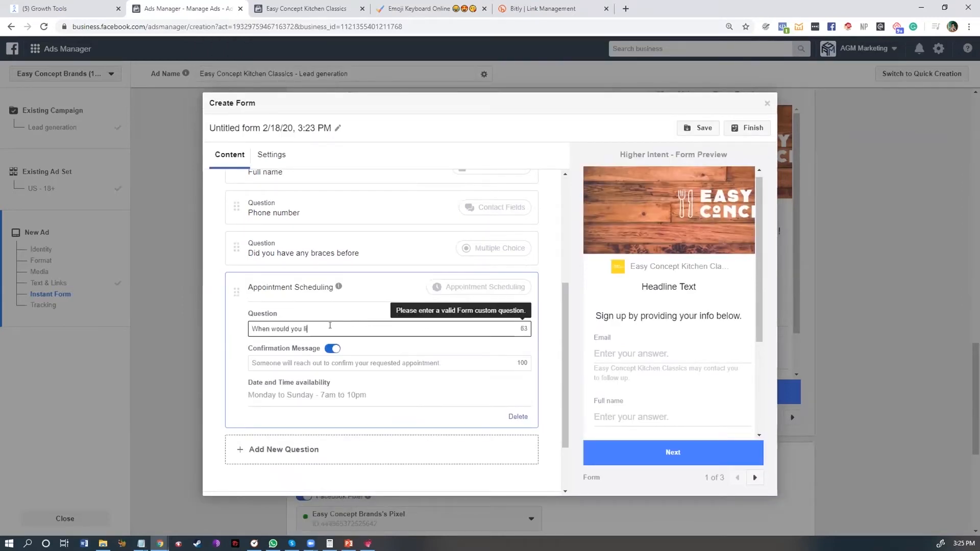
type("ke to schedule your appointment?")
key("Tab")
Examine the appointment question's confirmation message option and its date and time availability
left_click(329, 348)
left_click(331, 349)
scroll(320, 381, "down", 1)
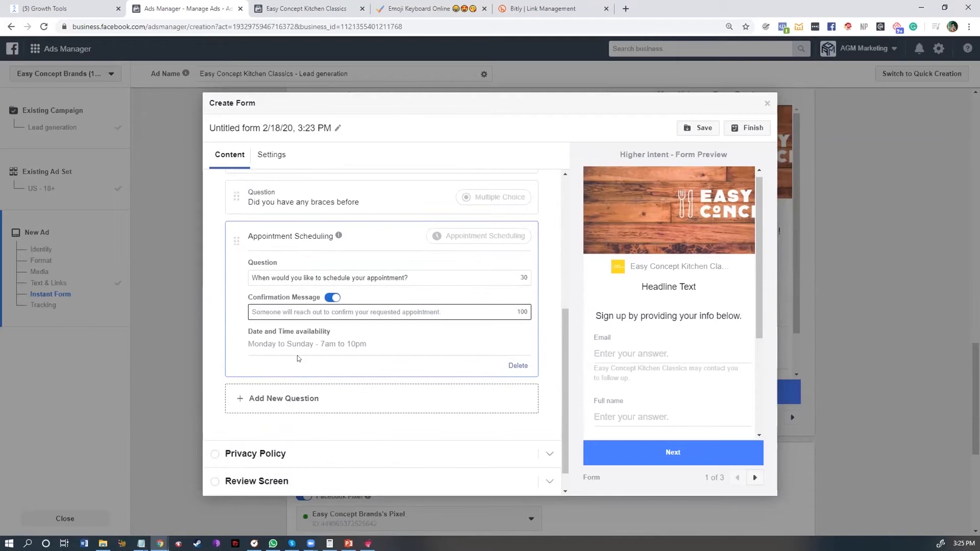
mouse_move(272, 343)
left_mouse_down()
mouse_move(386, 342)
mouse_move(258, 346)
left_mouse_up()
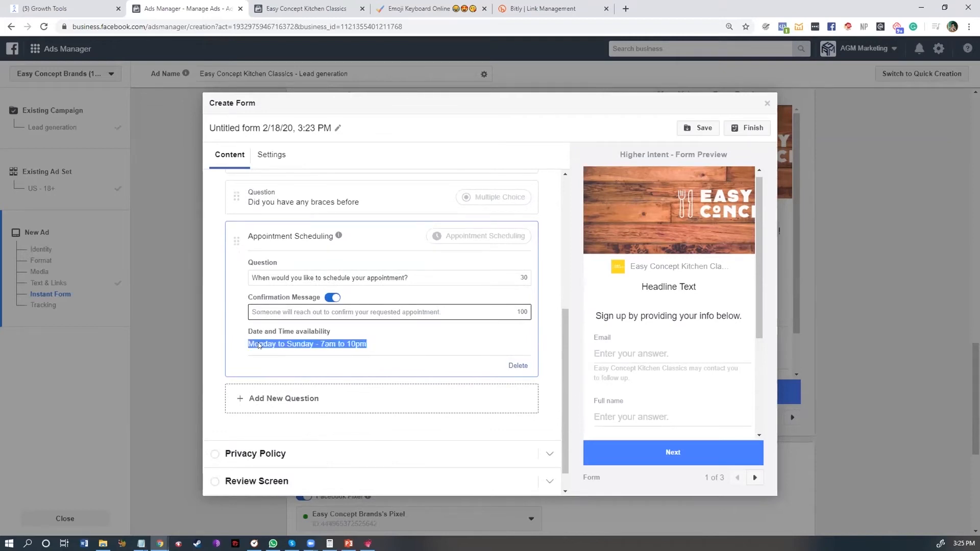
left_click(295, 345)
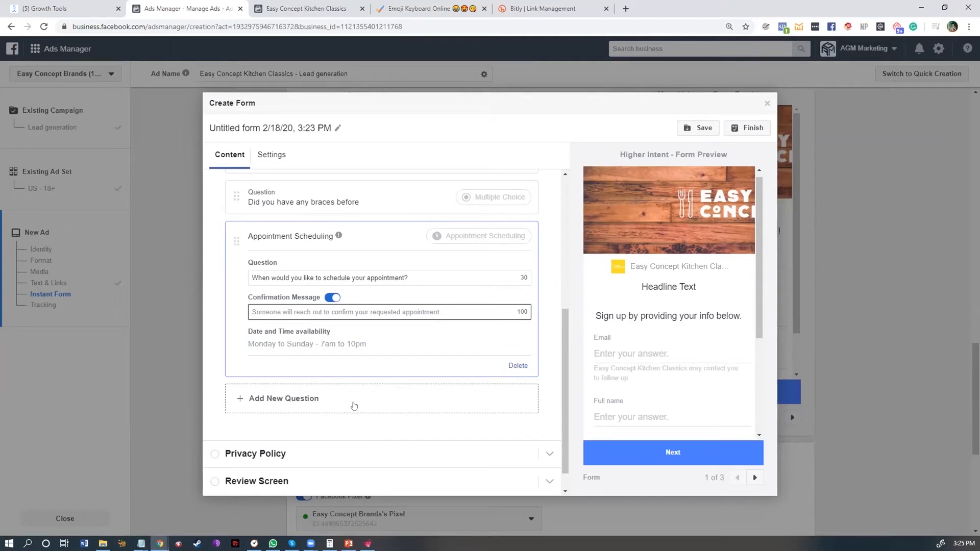
scroll(383, 376, "up", 4)
scroll(377, 430, "down", 3)
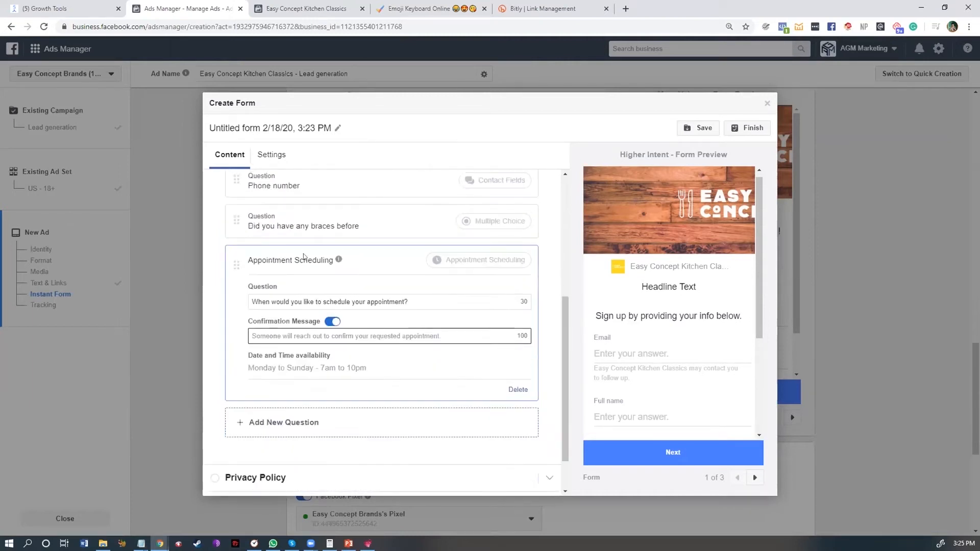
left_click(314, 221)
left_click(316, 348)
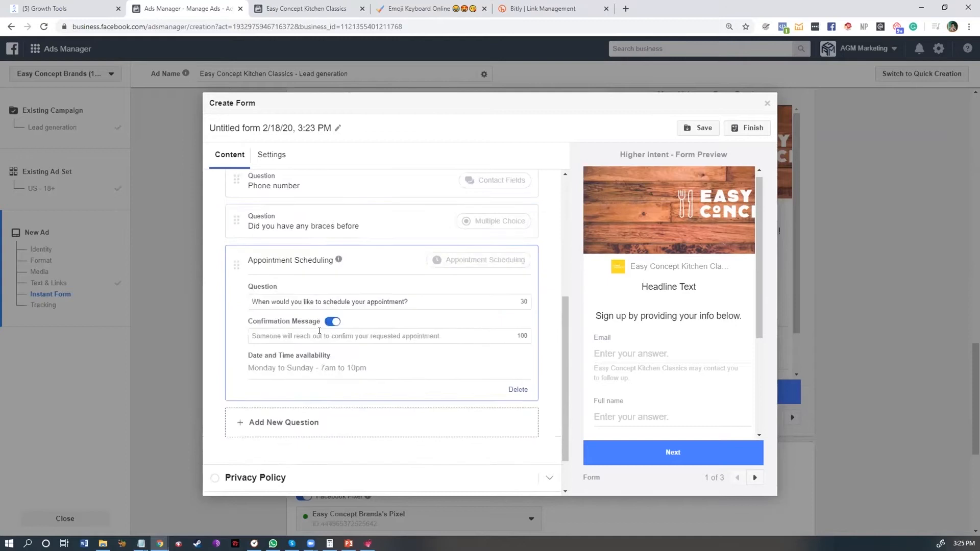
Set the new form's intro headline to "Claim your $19.49 Amazon Gift Card!"
scroll(317, 334, "up", 5)
left_click(277, 211)
left_click(307, 236)
type("Claim your $19.49 Amazon Gift Card!")
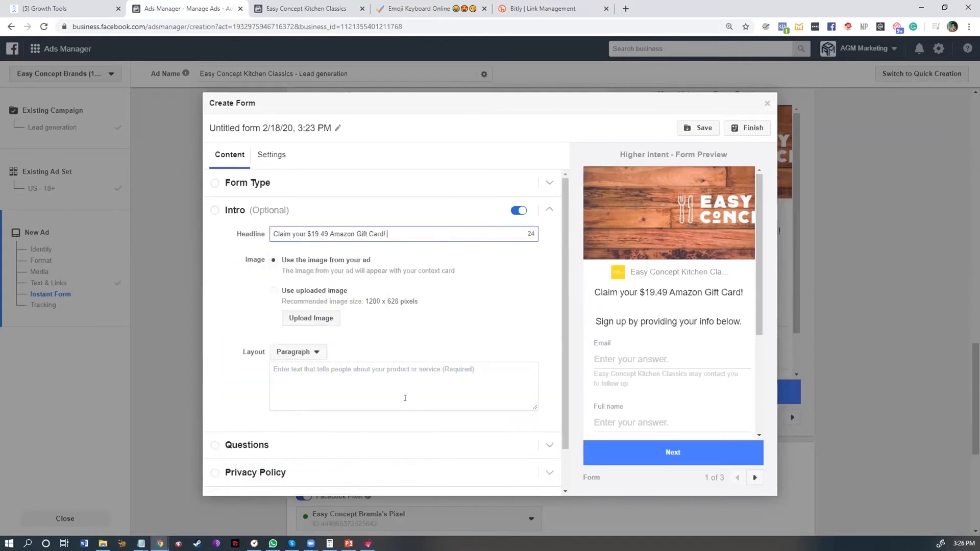
Fill in both the intro paragraph and the privacy policy link text with "Claim your $19.49 Amazon Gift Card!"
left_click(405, 397)
type("Claim your $19.49 Amazon Gift Card!")
scroll(342, 398, "down", 2)
left_click(323, 430)
left_click(300, 312)
type("Claim your $19.49 Amazon Gift Card!")
Use the address of the current Ads Manager page as the privacy policy's link URL
left_click(293, 341)
left_click(198, 26)
key("ctrl+c")
left_click(283, 340)
key("ctrl+v")
Set the thank-you screen's website link to the same copied Ads Manager page address
left_click(291, 451)
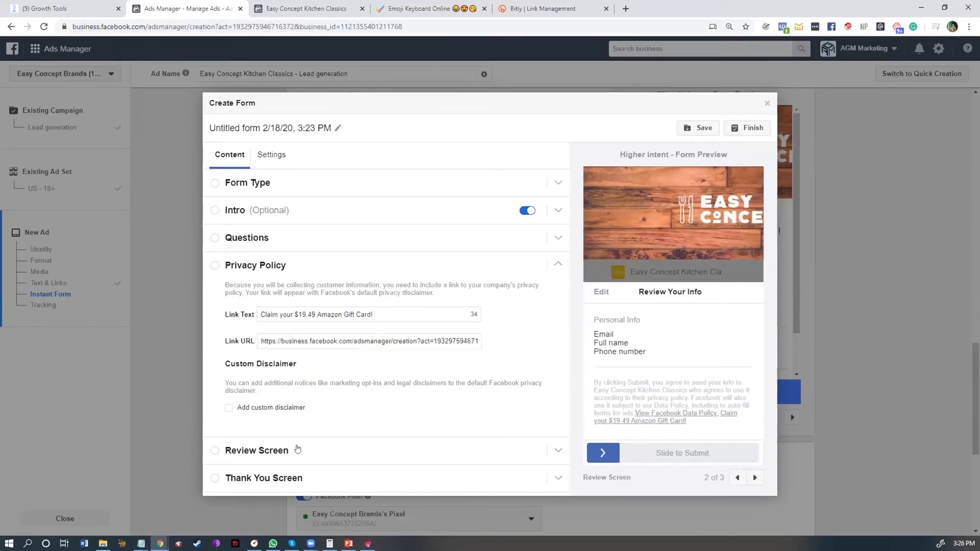
left_click(307, 372)
left_click(748, 128)
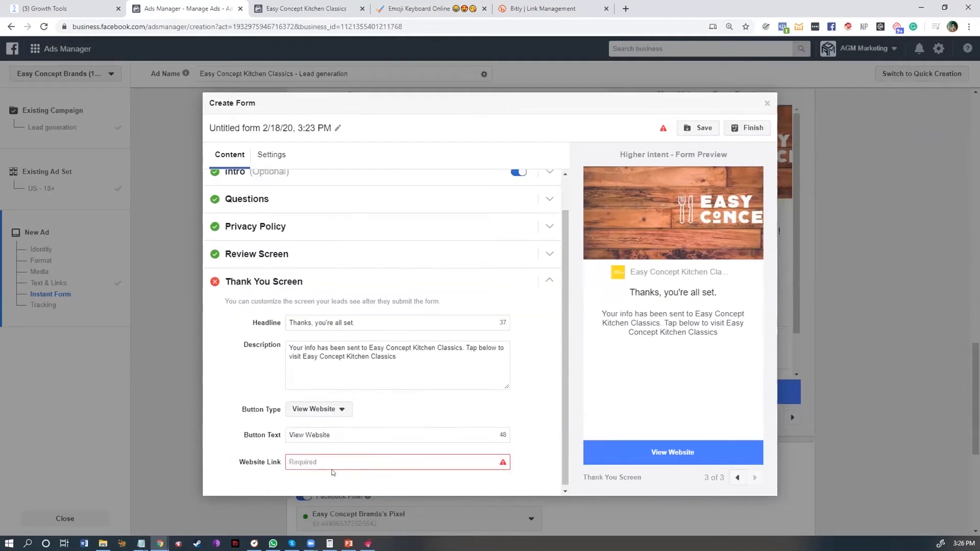
left_click(27, 8)
left_click(198, 121)
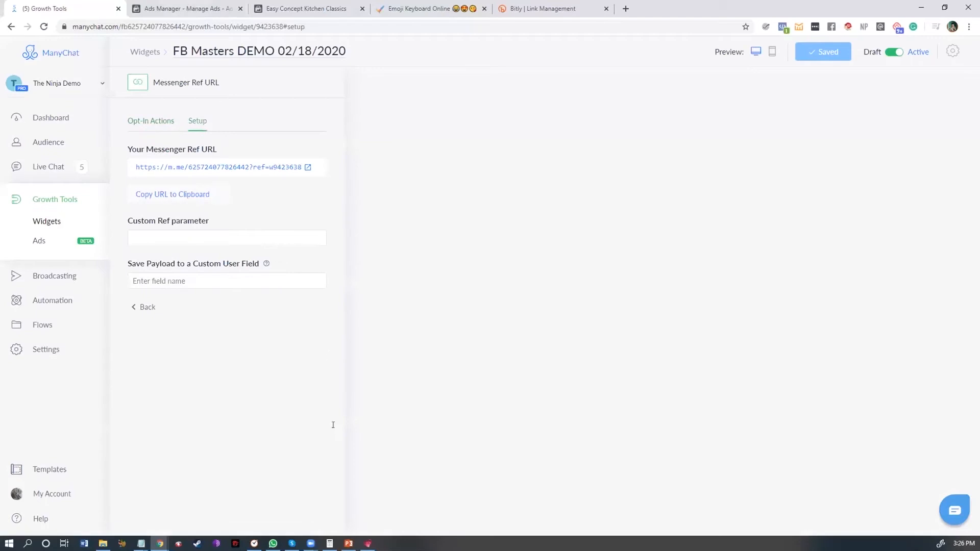
key("ctrl+Tab")
left_click(310, 459)
key("ctrl+v")
left_click(552, 379)
scroll(357, 326, "up", 2)
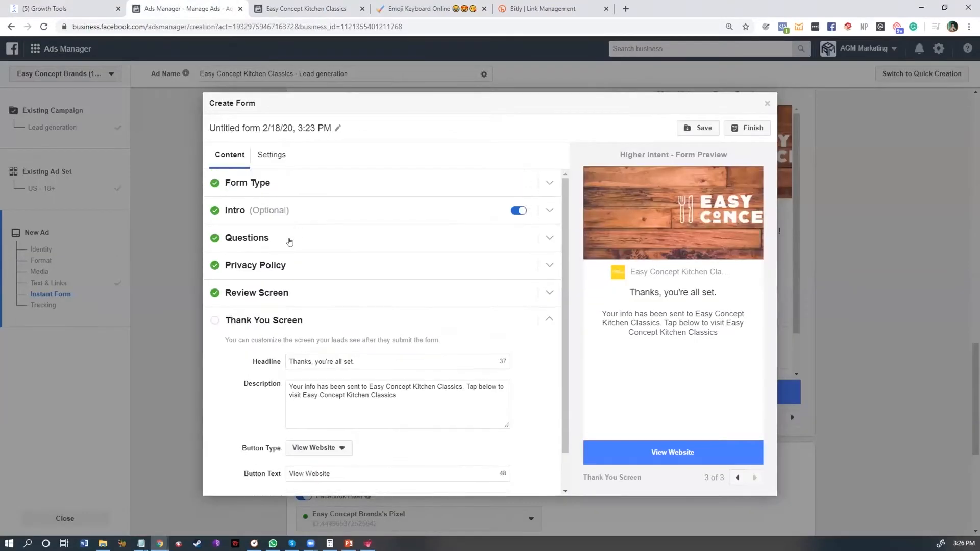
Check the list of questions in the form, and save and finish the form
left_click(273, 248)
scroll(379, 365, "down", 4)
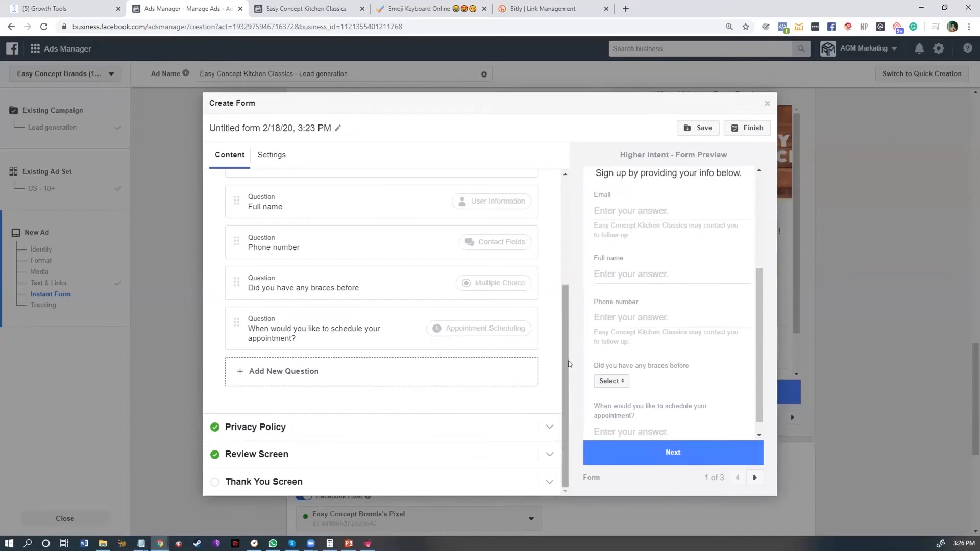
left_click(700, 128)
left_click(755, 128)
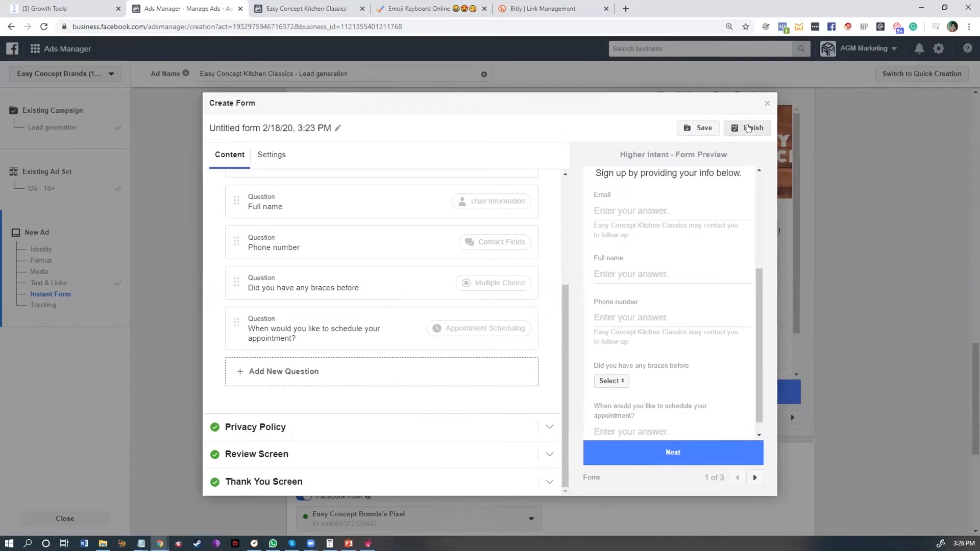
Review the new Easy Concept Kitchen Classics lead generation ad and publish it
scroll(633, 247, "down", 5)
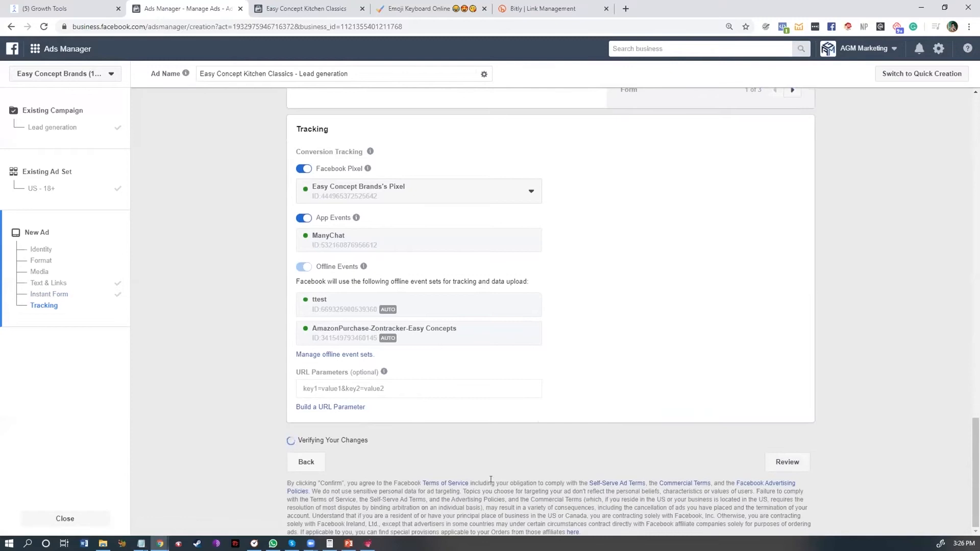
left_click(787, 462)
left_click(604, 492)
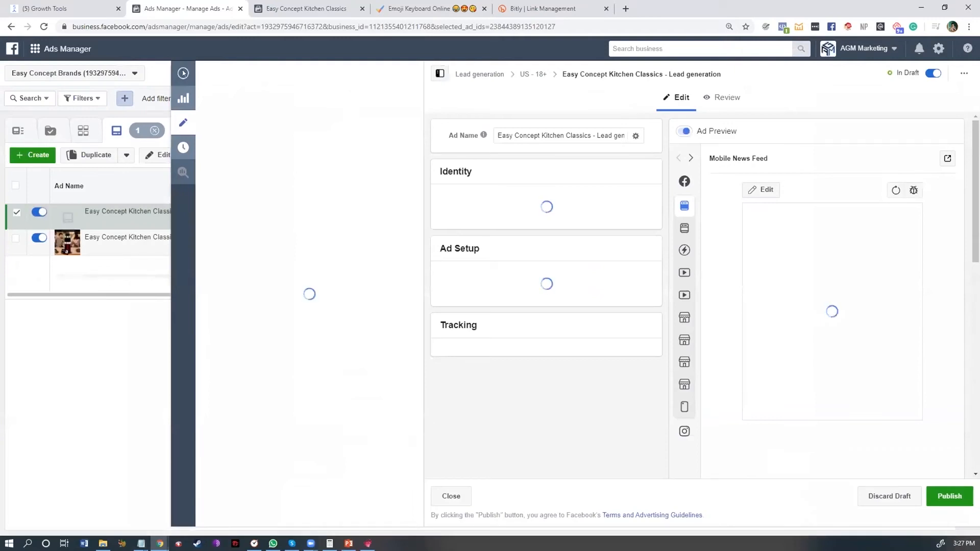
left_click(950, 496)
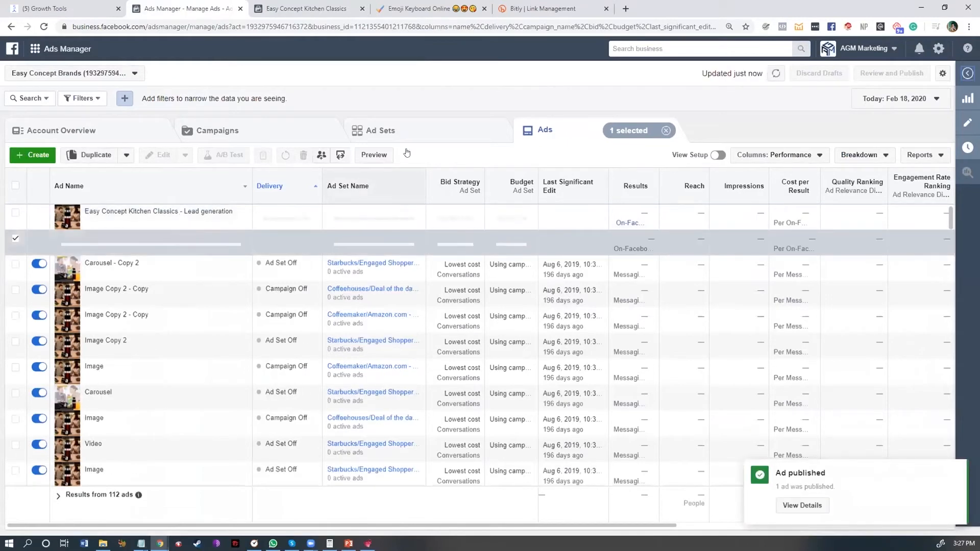
Preview the newly published ad and open it as a Facebook post in its own tab
left_click(373, 155)
left_click(391, 94)
left_click(301, 204)
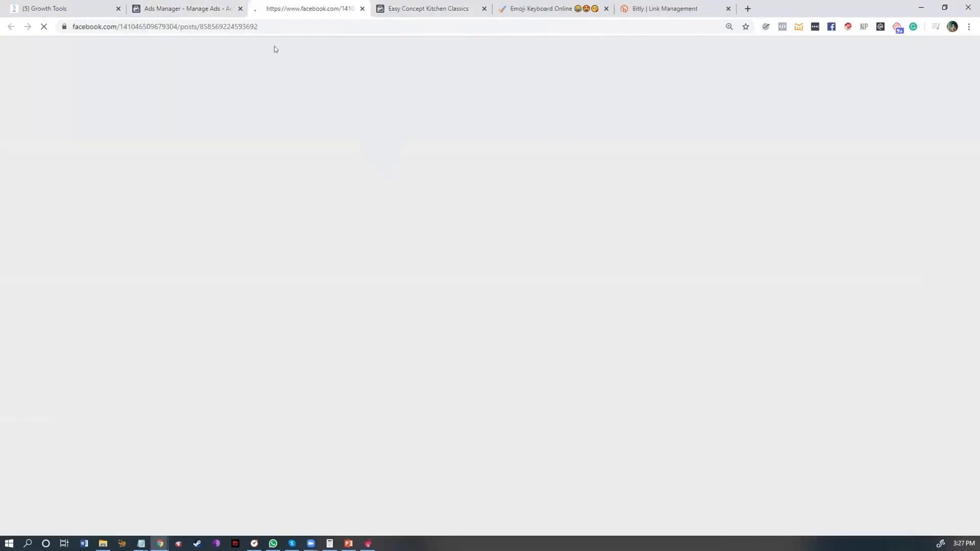
left_click(187, 6)
left_click(321, 6)
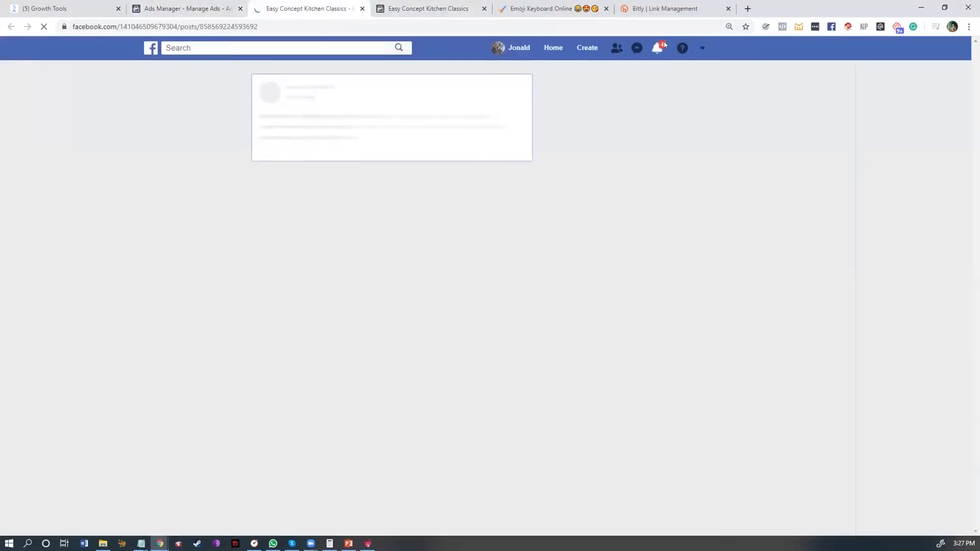
left_click(211, 8)
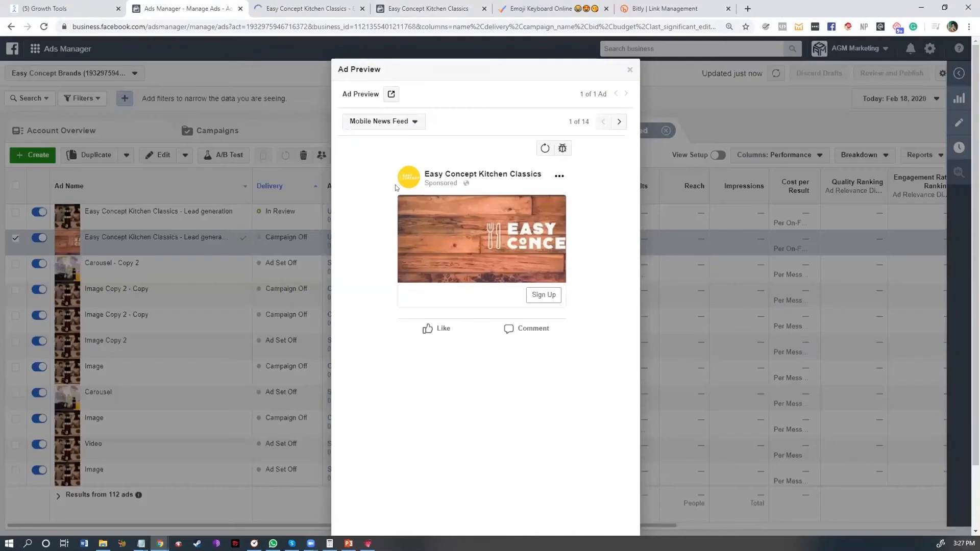
left_click(255, 71)
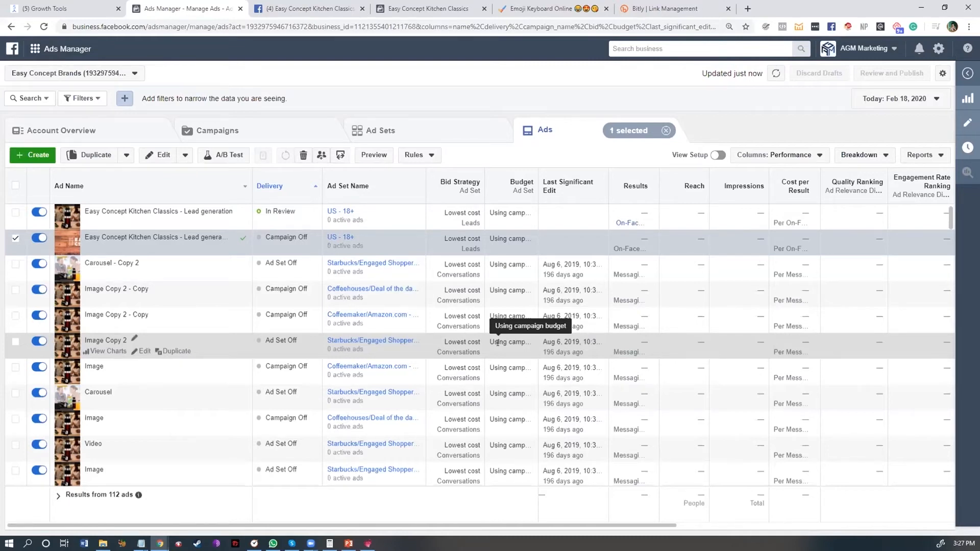
left_click(281, 7)
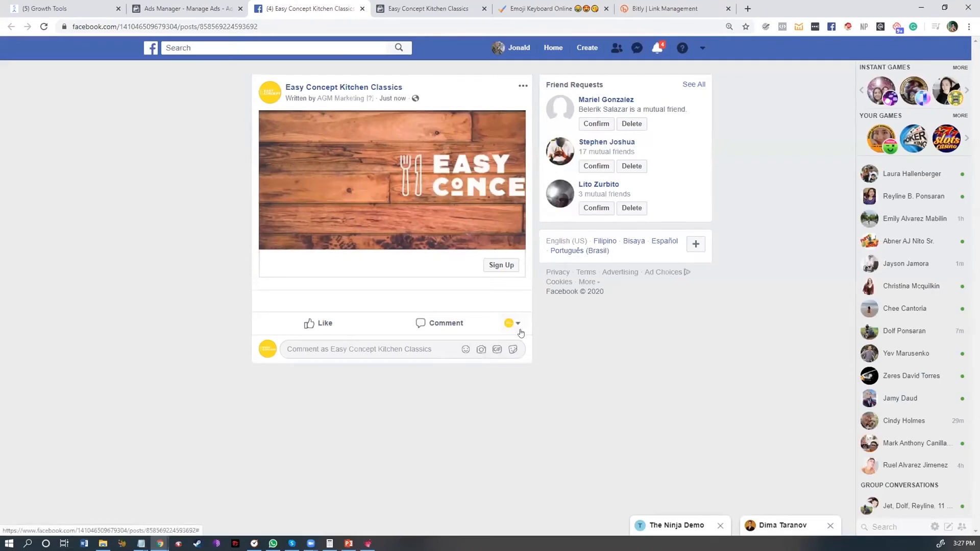
Open the ad's sign-up form and answer the braces question with "I am planning too"
left_click(500, 265)
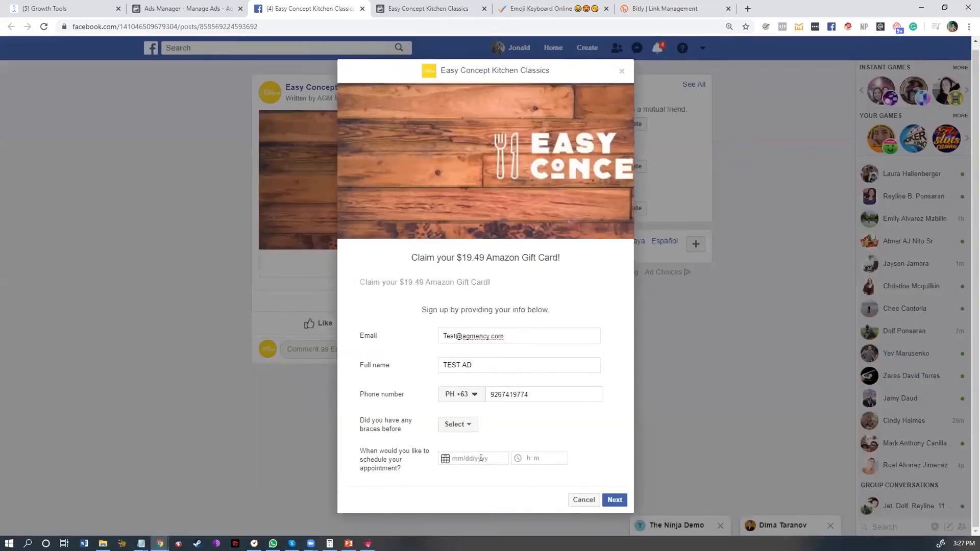
left_click(478, 457)
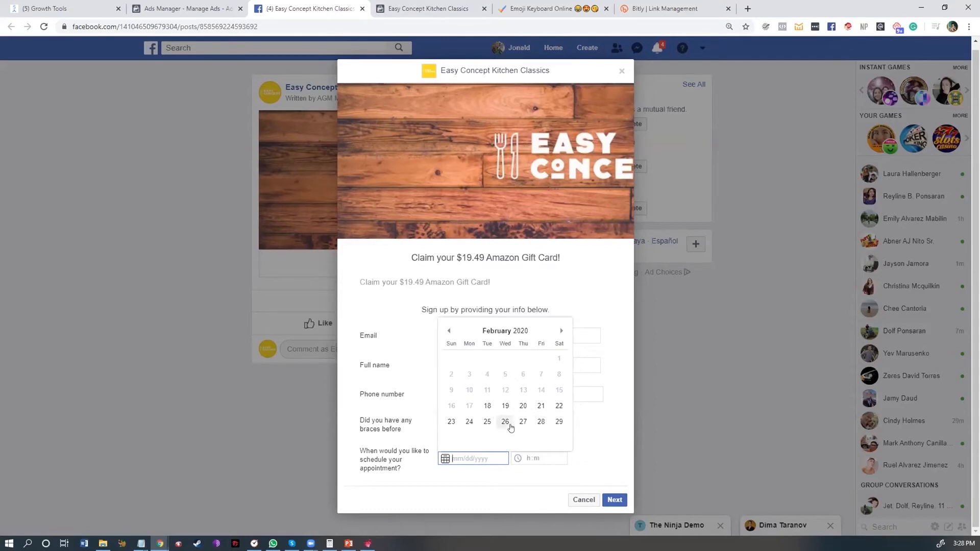
left_click(598, 424)
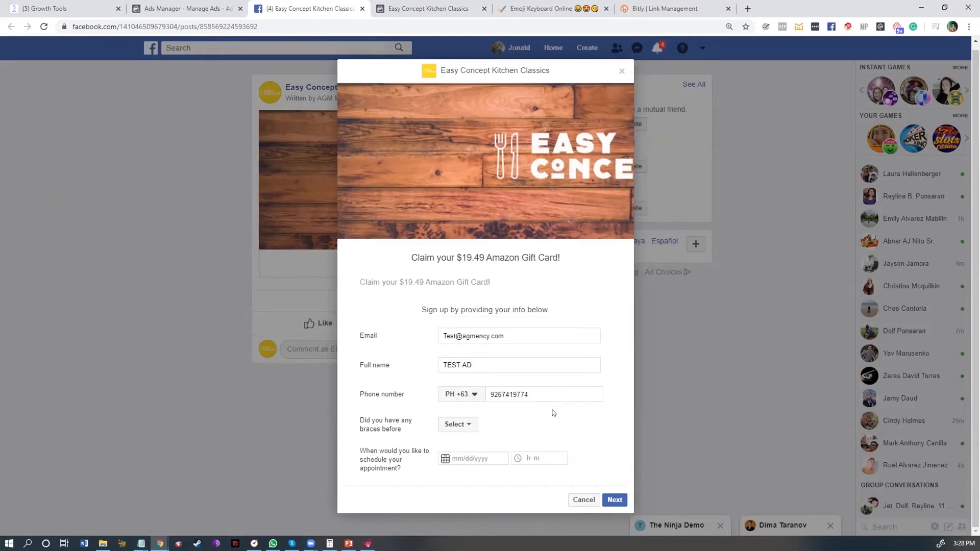
left_click(467, 459)
left_click(626, 454)
left_click(457, 424)
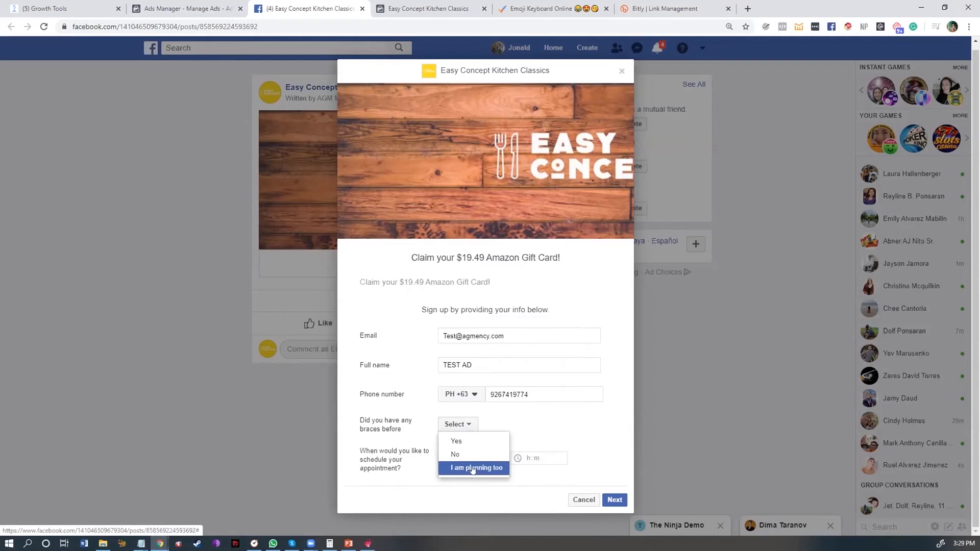
left_click(472, 468)
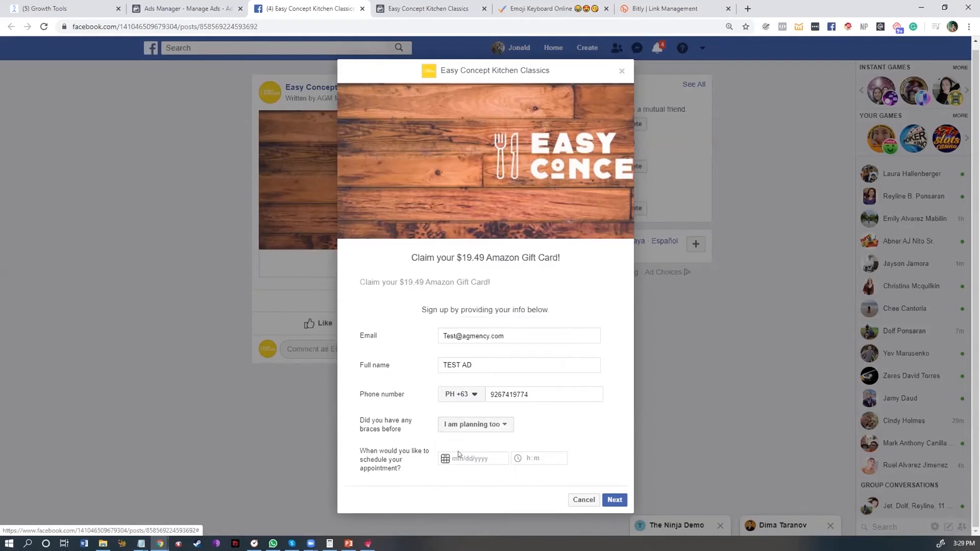
Set the test lead's appointment date to February 29, 2020 and enter 1 as the hour
left_click(477, 460)
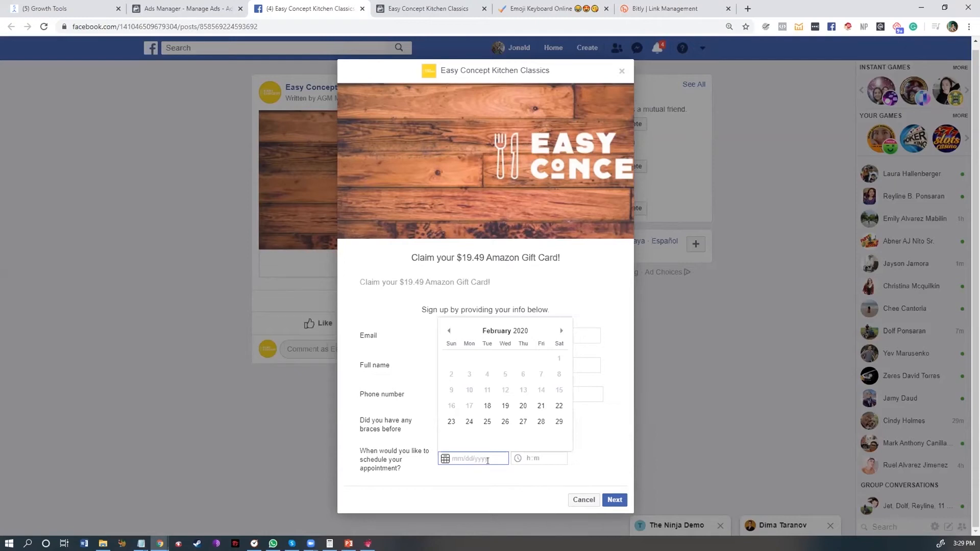
left_click(561, 331)
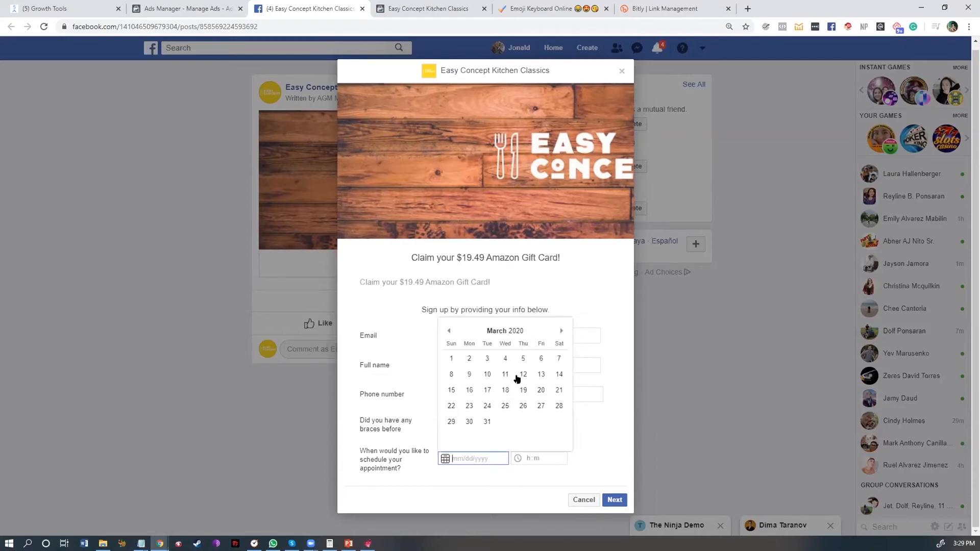
left_click(448, 331)
left_click(559, 422)
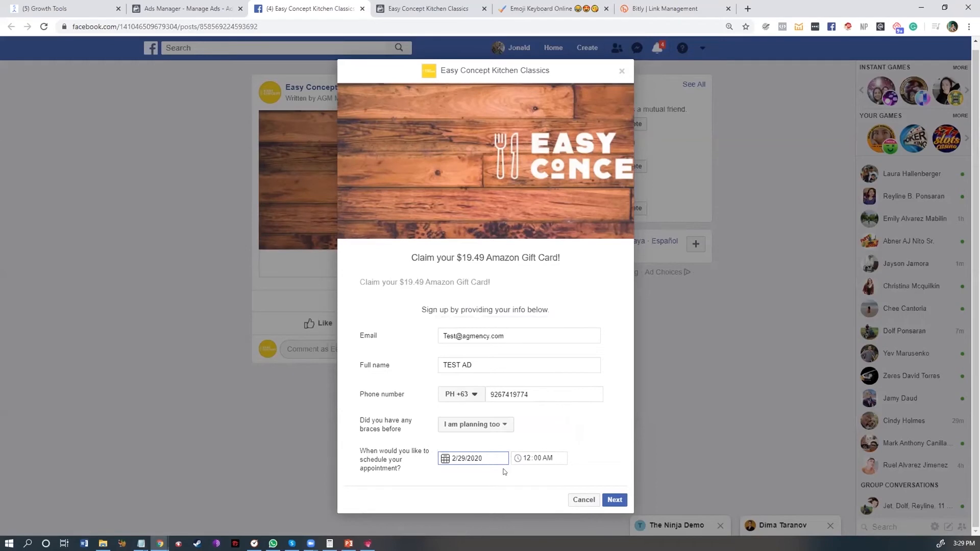
left_click(494, 462)
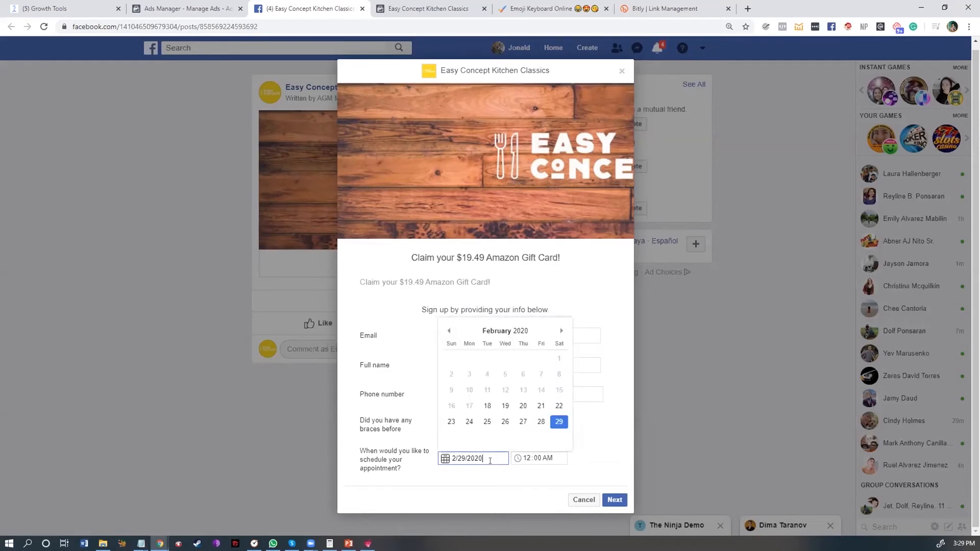
left_click(514, 489)
left_click(540, 462)
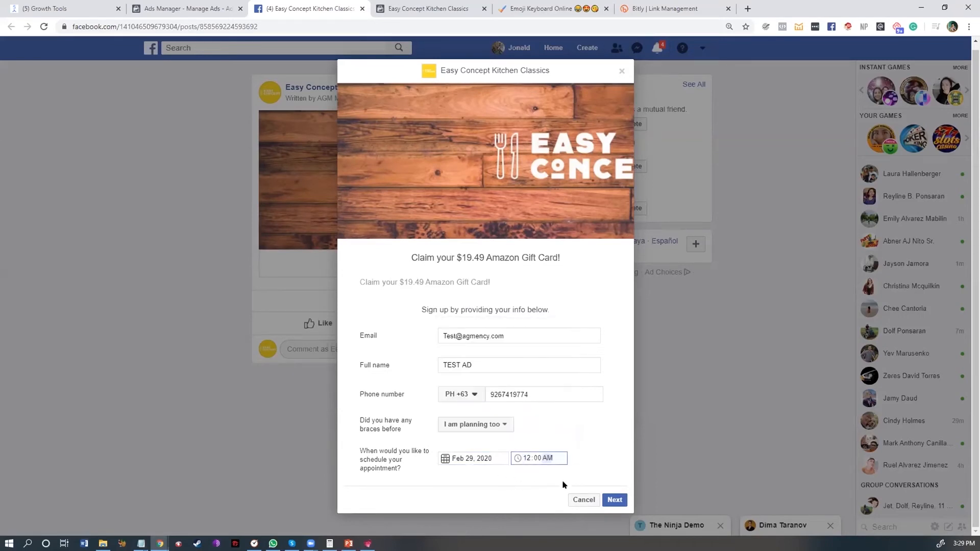
left_click(527, 460)
type("1")
Submit the test lead, follow the thank-you screen's website link, and return to the post to close the form
left_click(614, 499)
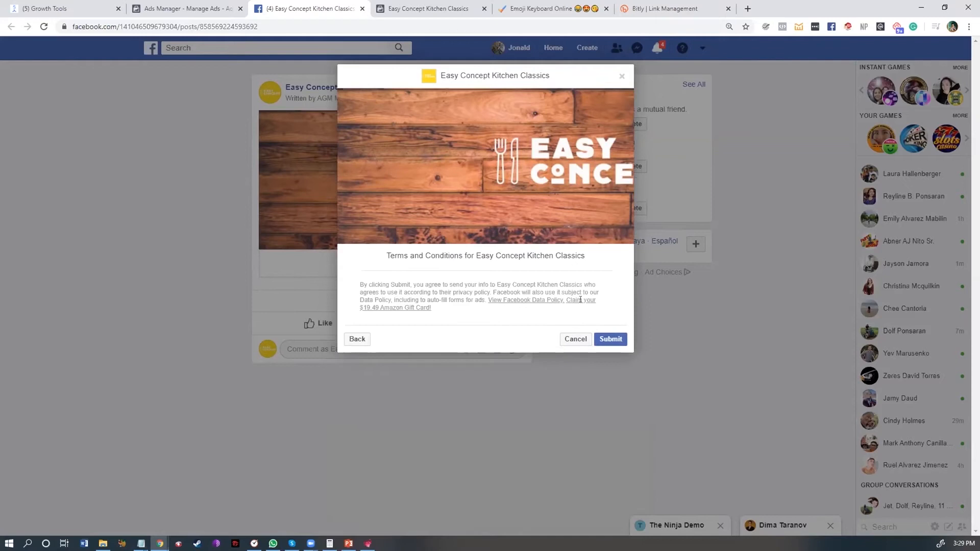
left_click(608, 340)
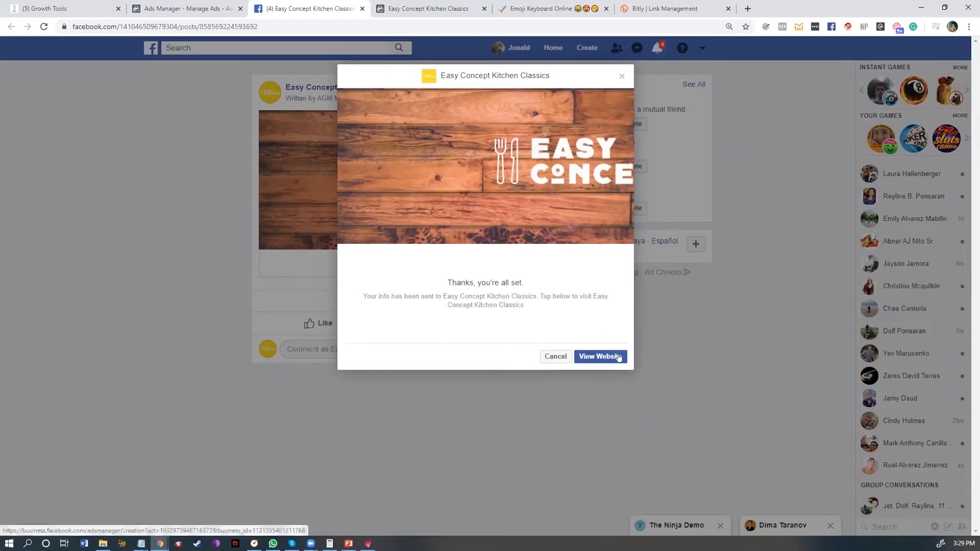
left_click(596, 357)
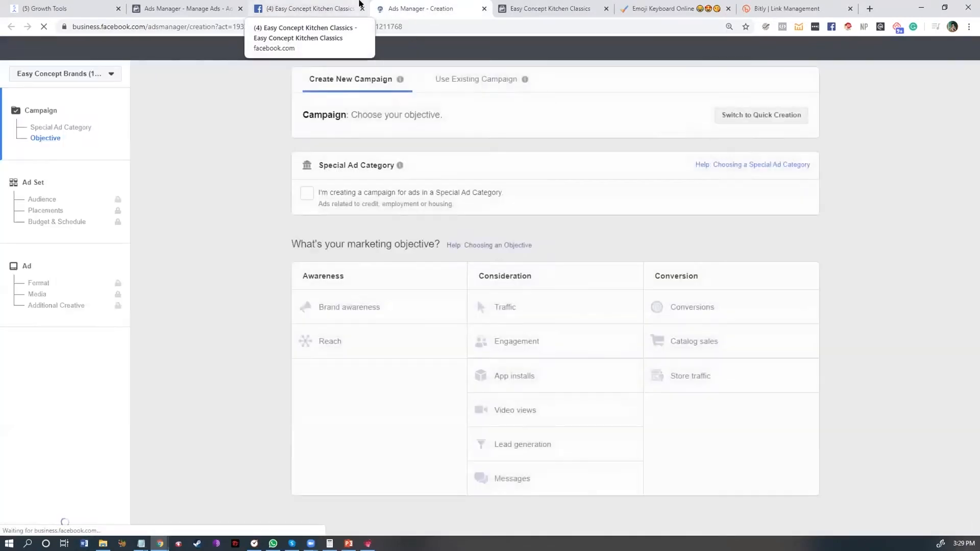
left_click(337, 3)
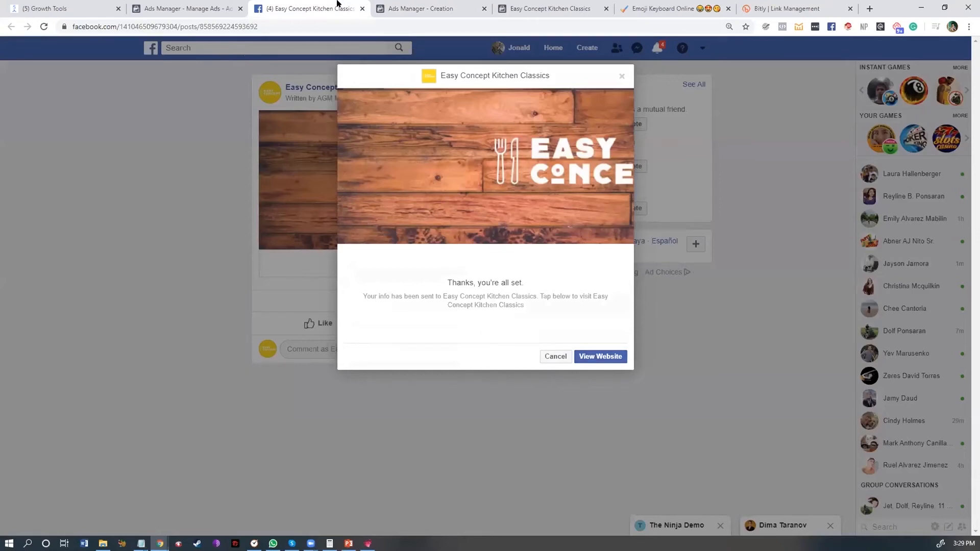
left_click(555, 356)
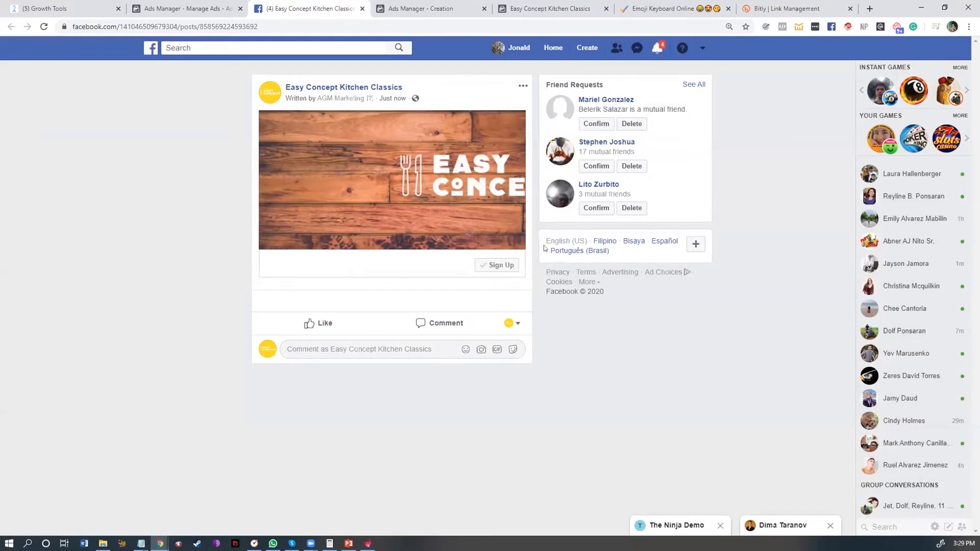
Check the Facebook notifications and open the Easy Concept Kitchen Classics page from the ad post
left_click(656, 49)
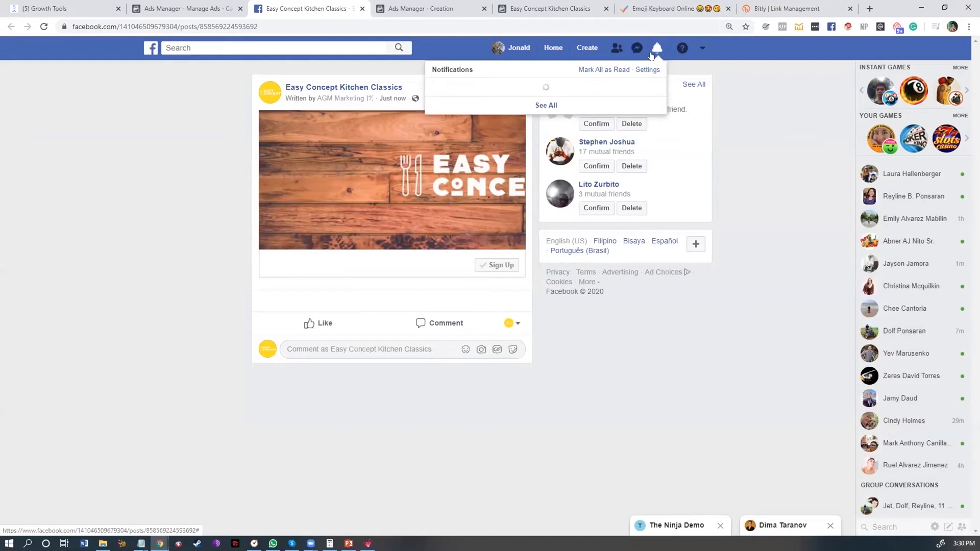
left_click(724, 85)
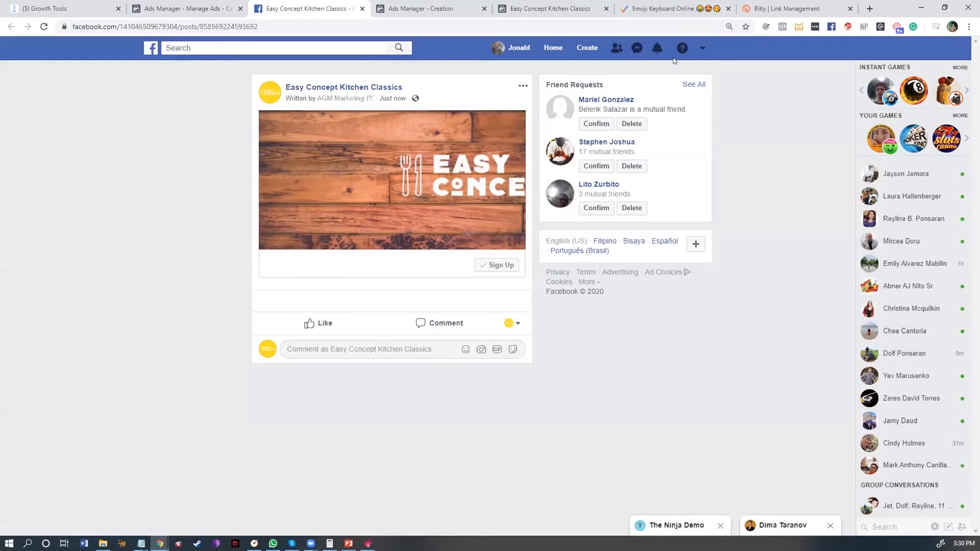
left_click(656, 48)
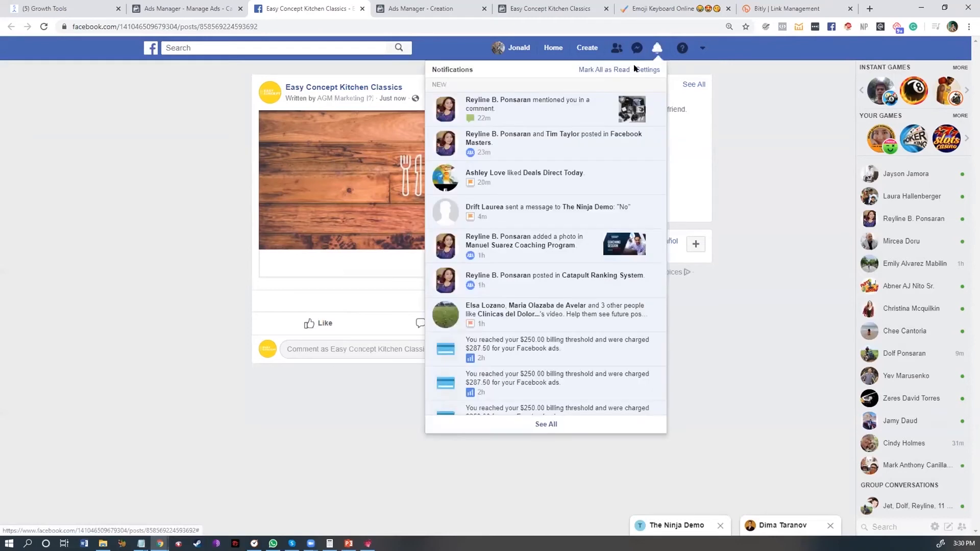
left_click(770, 117)
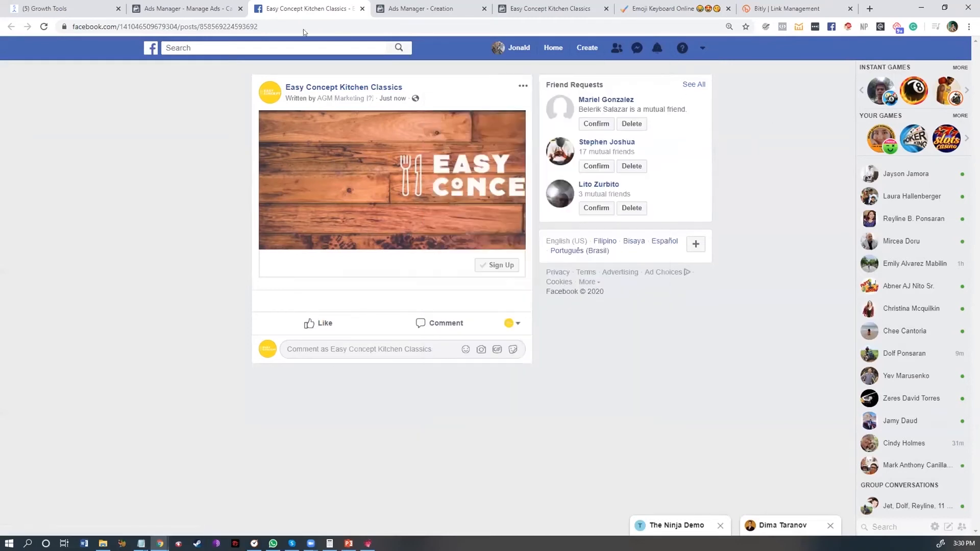
mouse_move(953, 331)
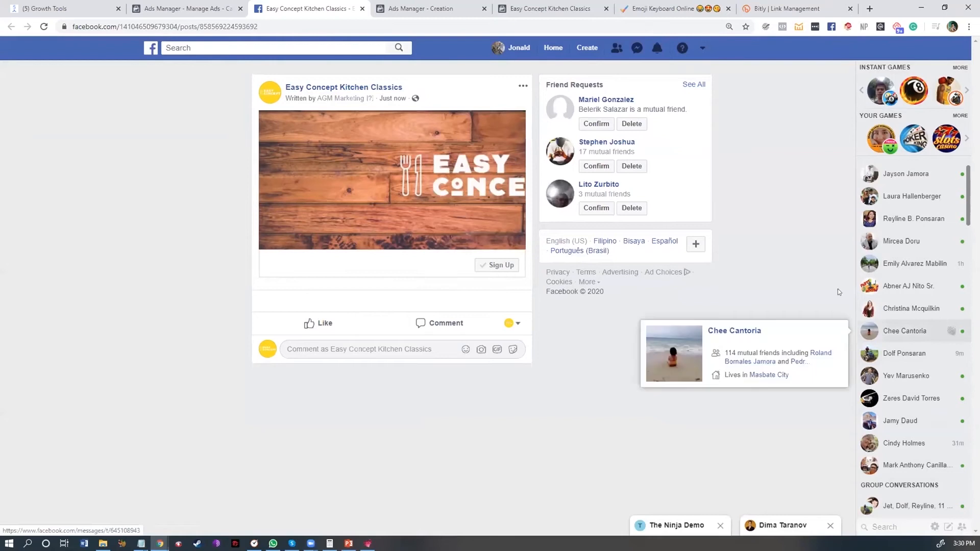
left_click(361, 87)
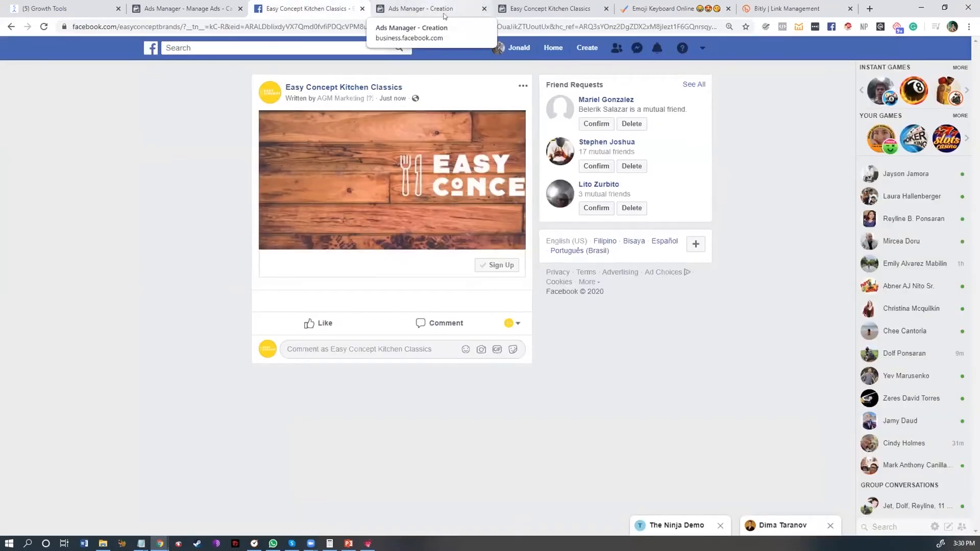
Open the Easy Concept Kitchen Classics page in Business Manager and go to its Publishing Tools
left_click(368, 87)
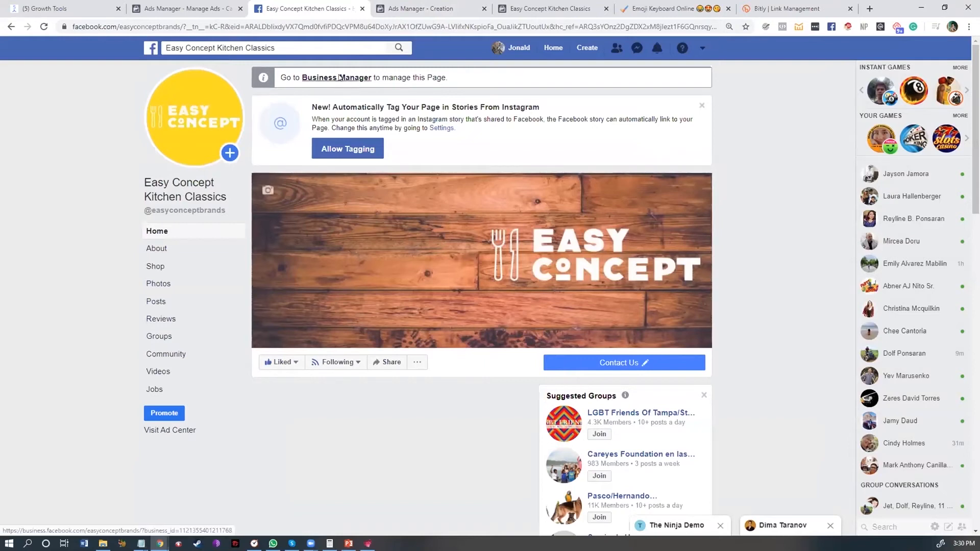
left_click(339, 78)
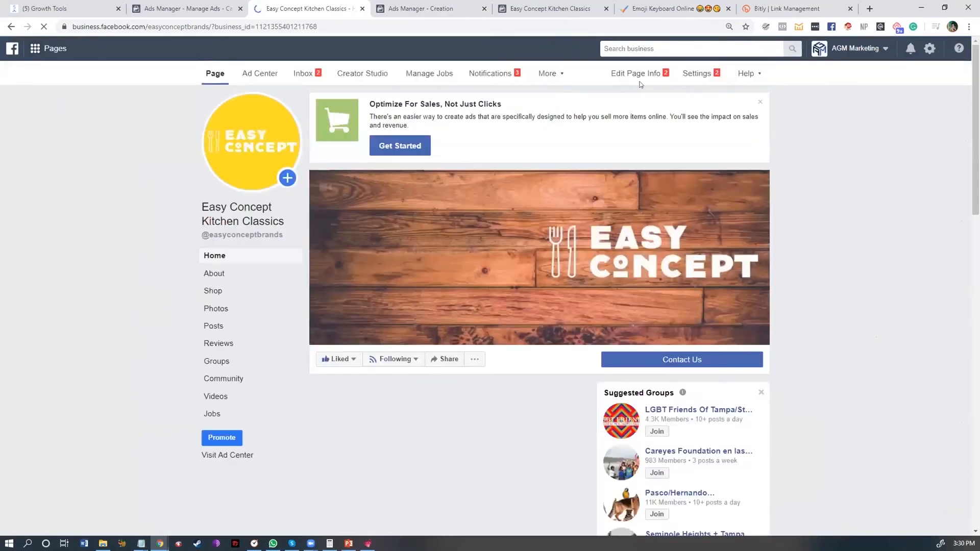
left_click(693, 72)
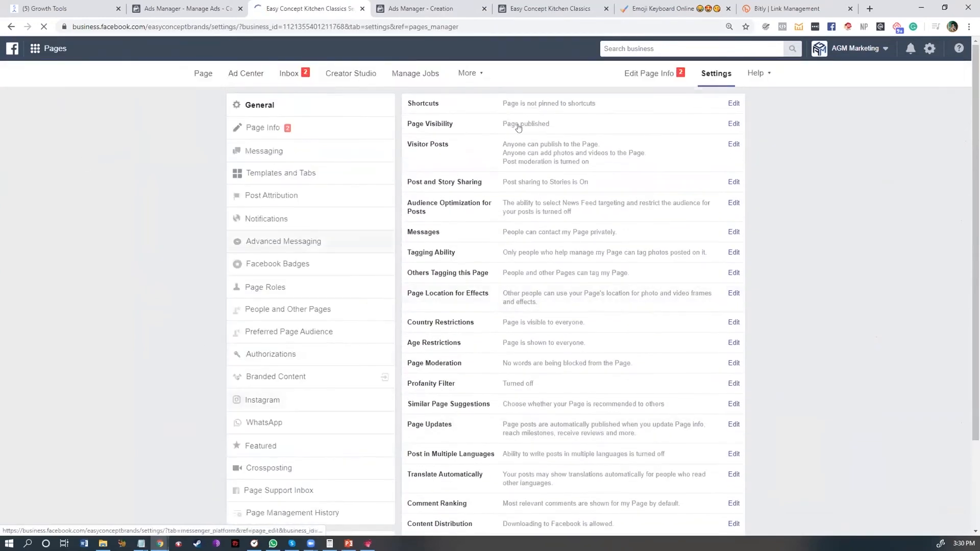
left_click(467, 73)
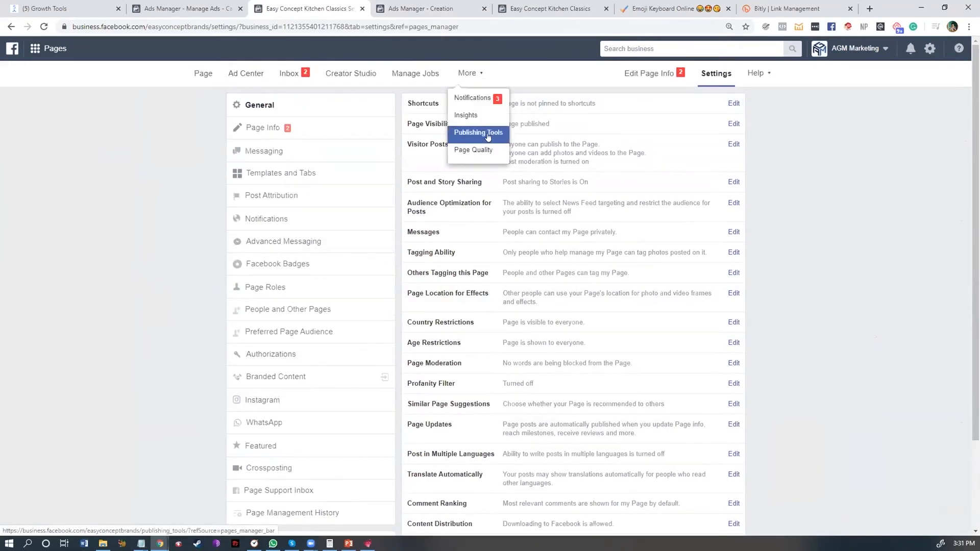
left_click(488, 134)
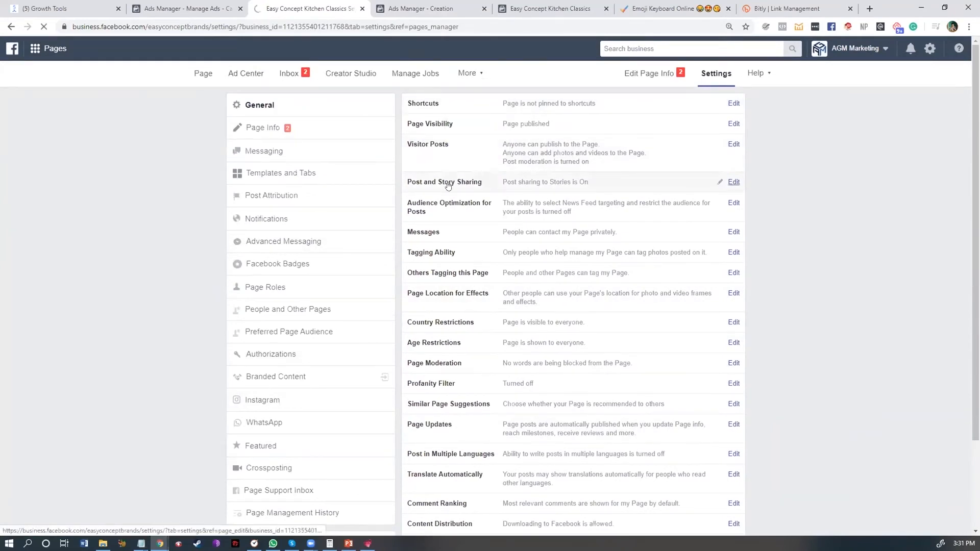
scroll(449, 184, "down", 3)
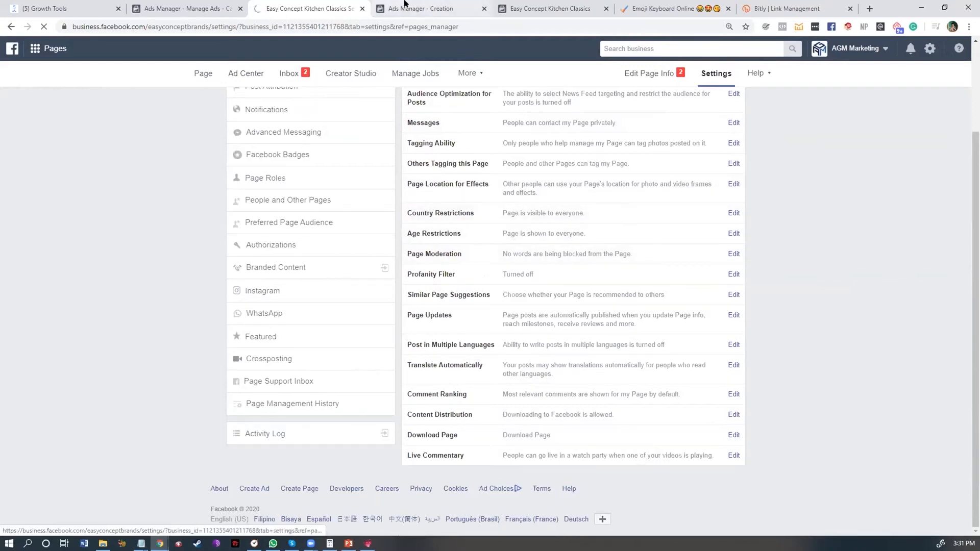
Close the leftover Ads Manager creation page and return to the Easy Concept Kitchen Classics page
left_click(464, 9)
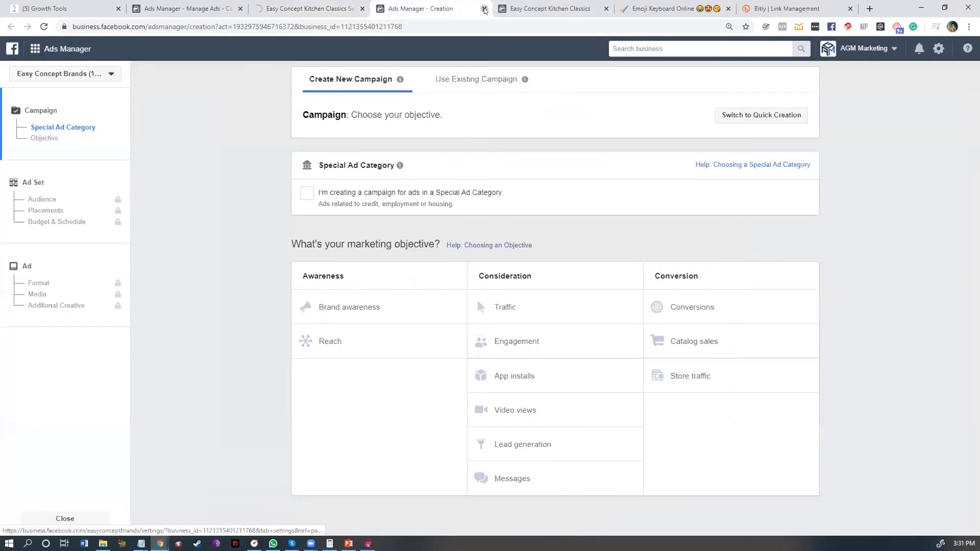
left_click(485, 9)
left_click(192, 5)
left_click(251, 4)
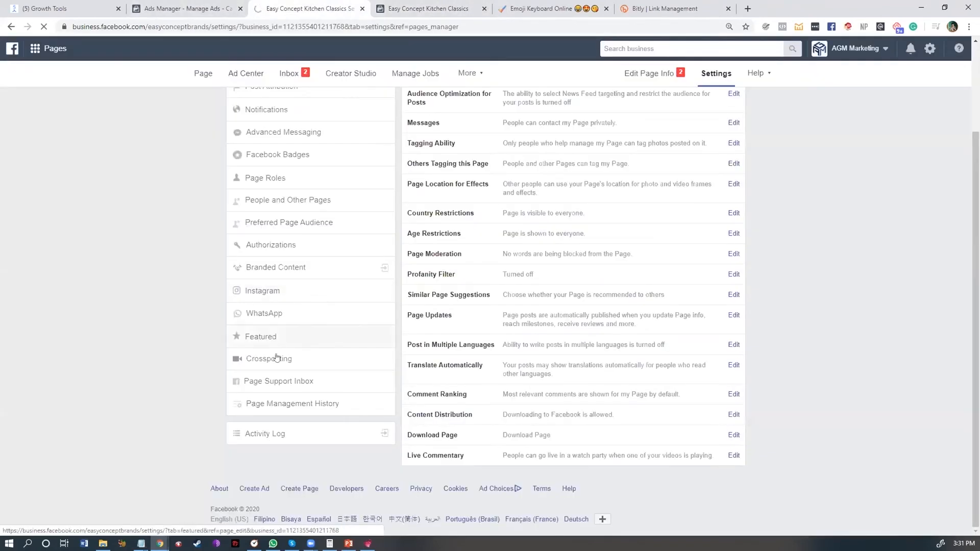
Open the lead ads Forms Library and check the leads count of each form
scroll(312, 301, "up", 3)
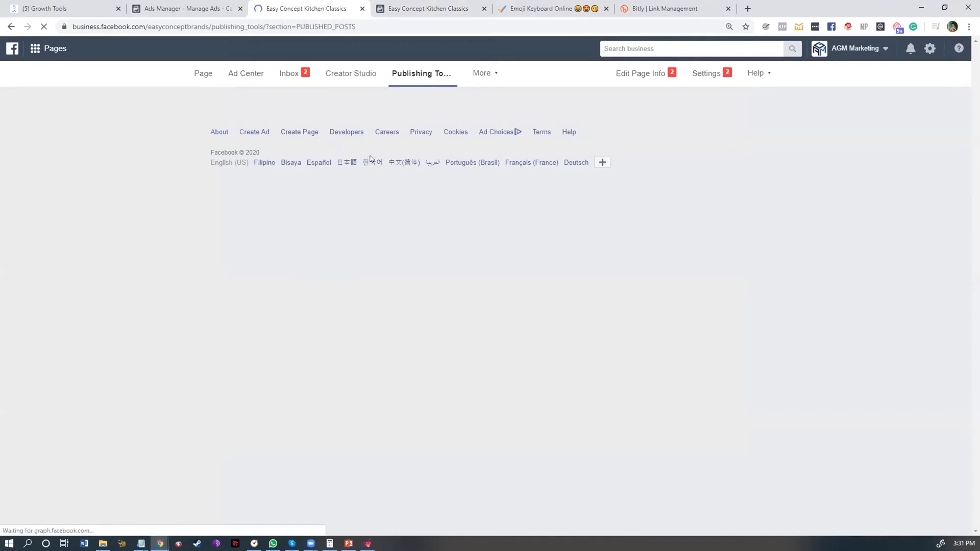
scroll(264, 375, "down", 4)
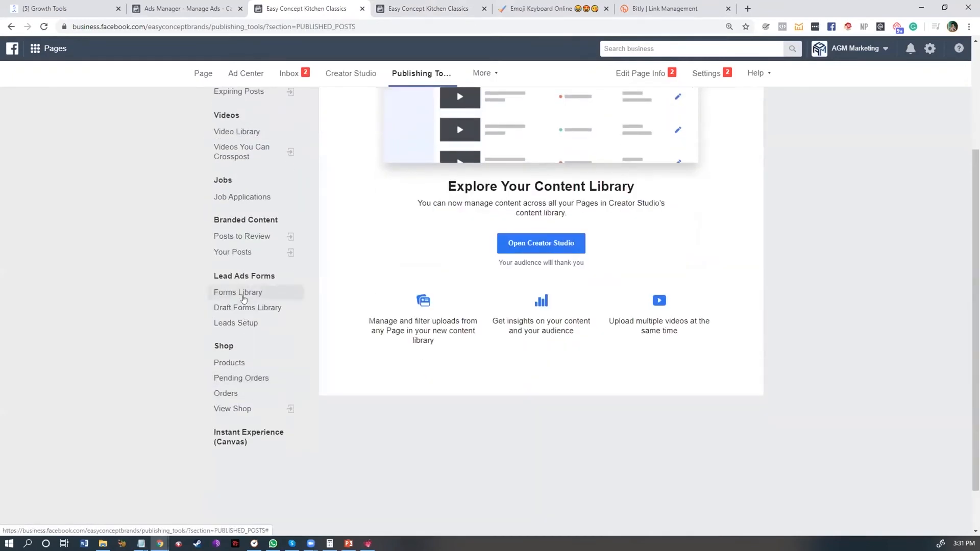
left_click(232, 296)
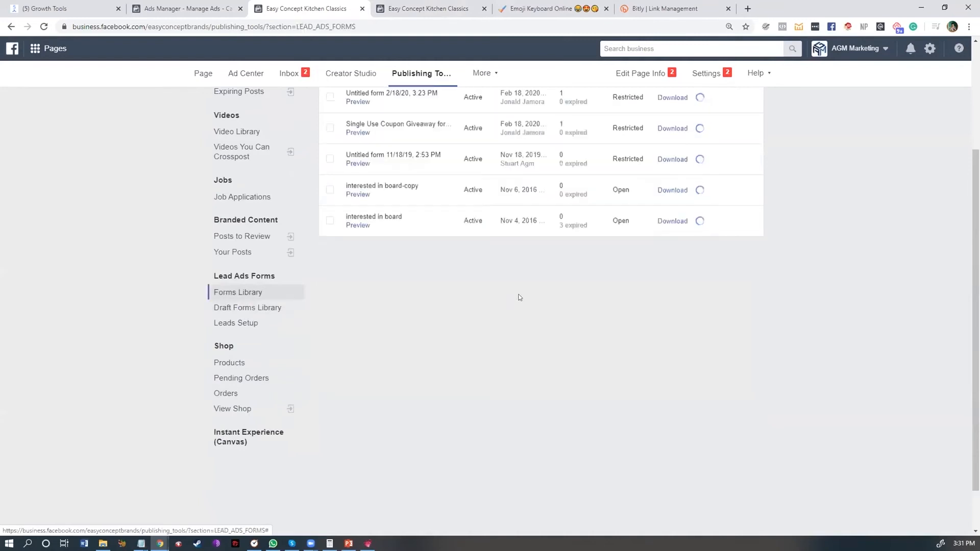
scroll(521, 298, "up", 3)
scroll(357, 399, "down", 2)
mouse_move(566, 215)
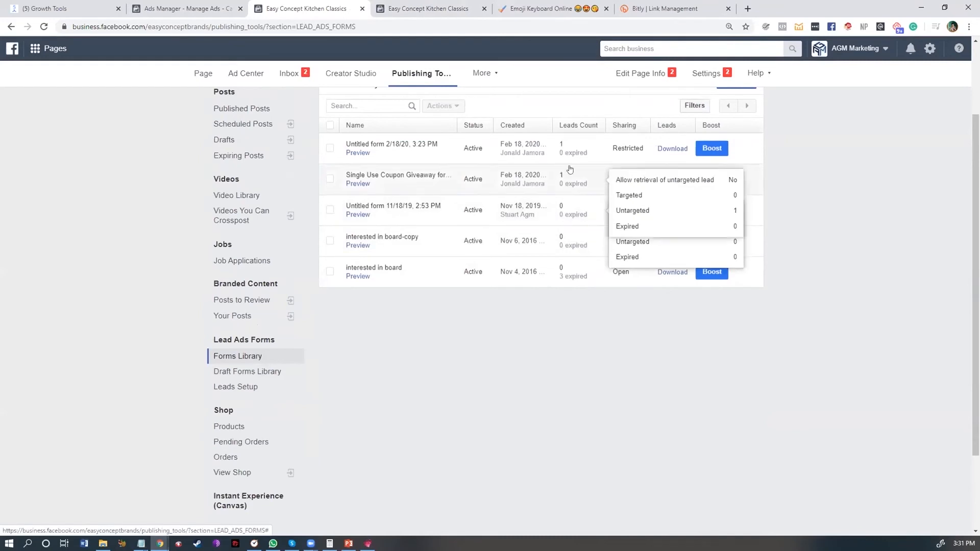
mouse_move(565, 152)
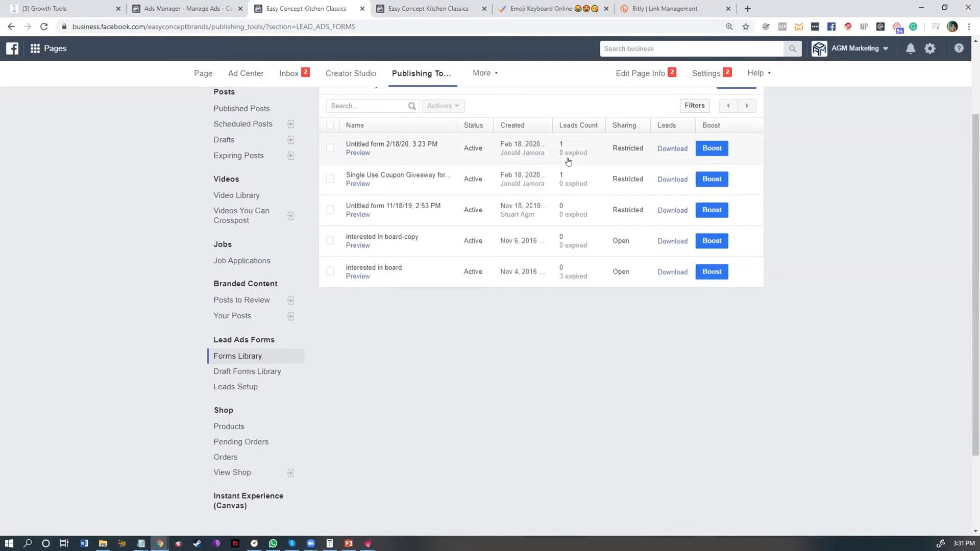
mouse_move(582, 280)
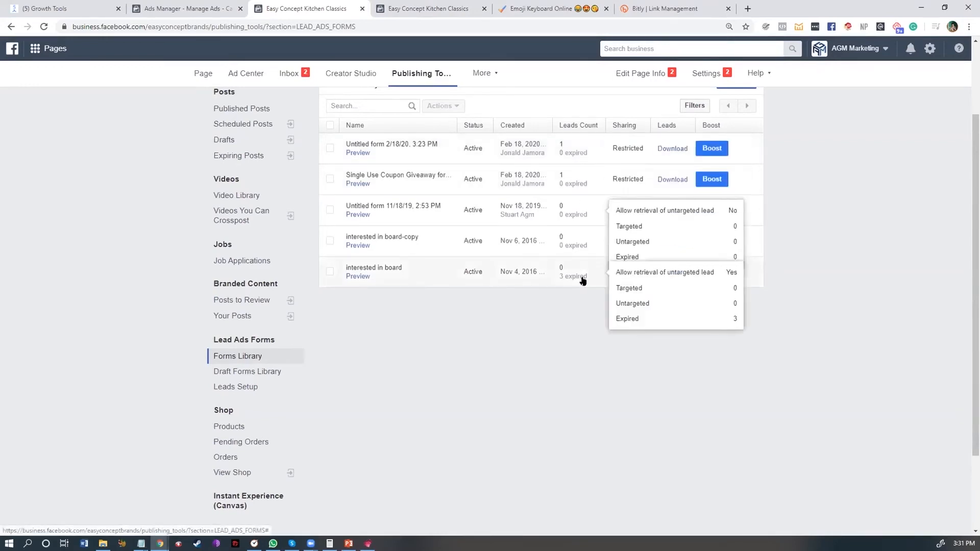
Prepare the lead export of the "interested in board" form for Nov 4, 2016 – Feb 18, 2020 and close the export dialog
left_click(397, 269)
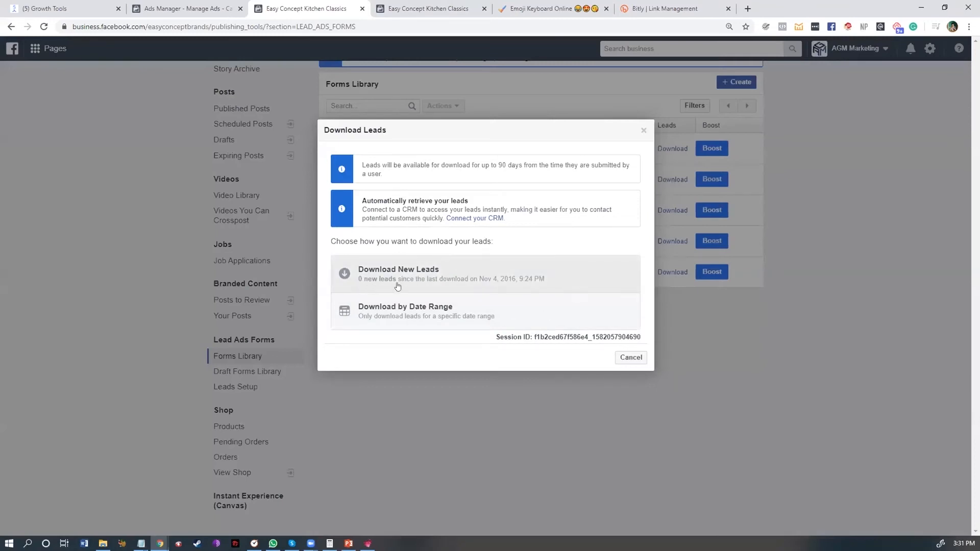
left_click_drag(430, 270, 403, 310)
left_click(403, 310)
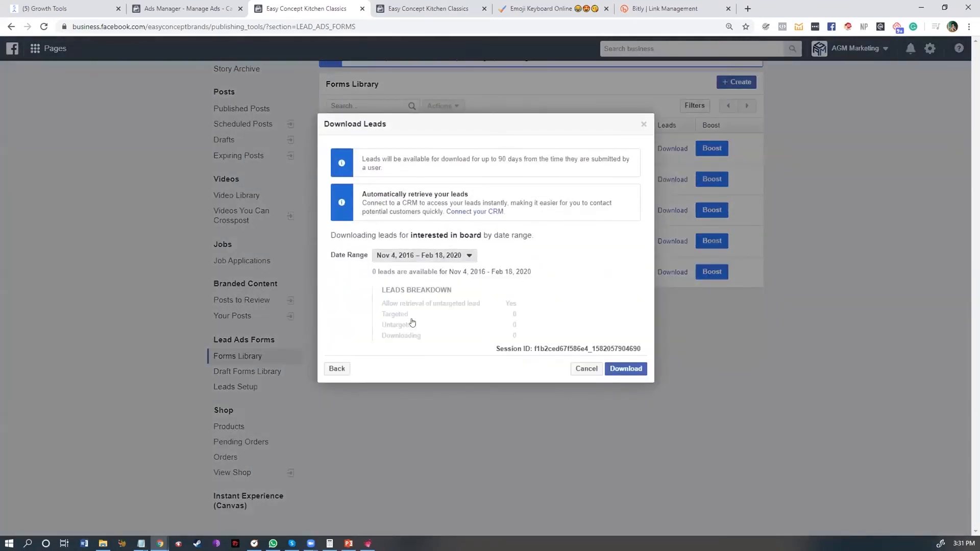
left_click(404, 255)
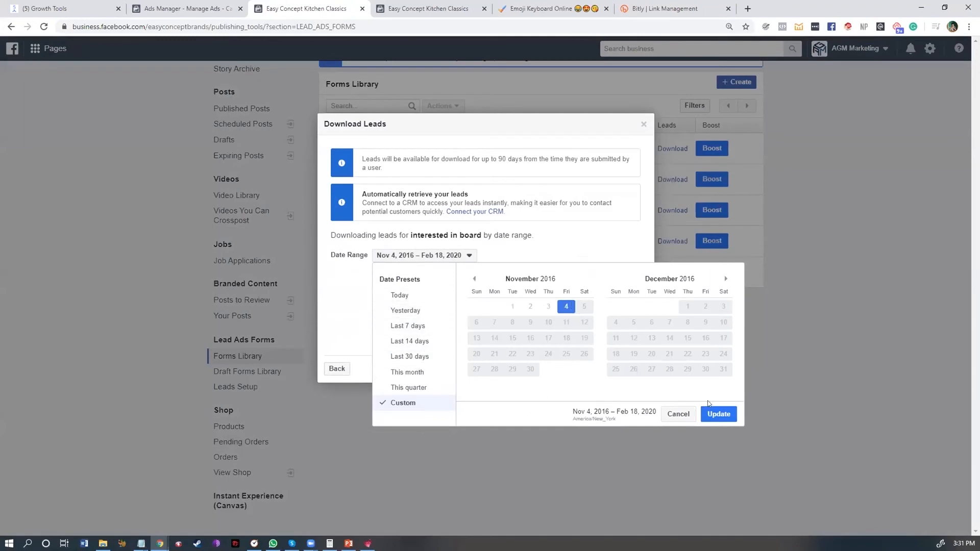
left_click(714, 413)
left_click(615, 369)
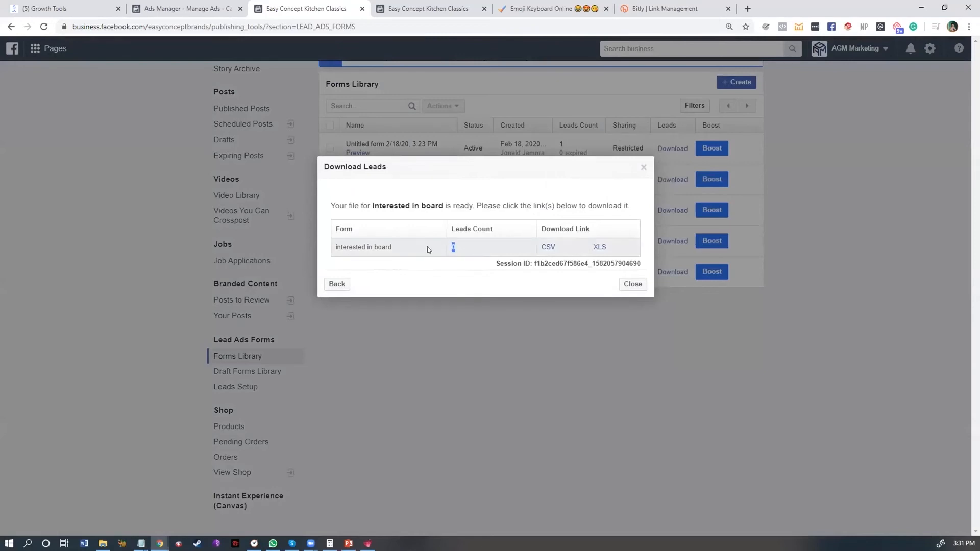
left_click(638, 284)
Download the leads of "Untitled form 2/18/20, 3:23 PM" as a CSV file and open it in Excel
mouse_move(560, 279)
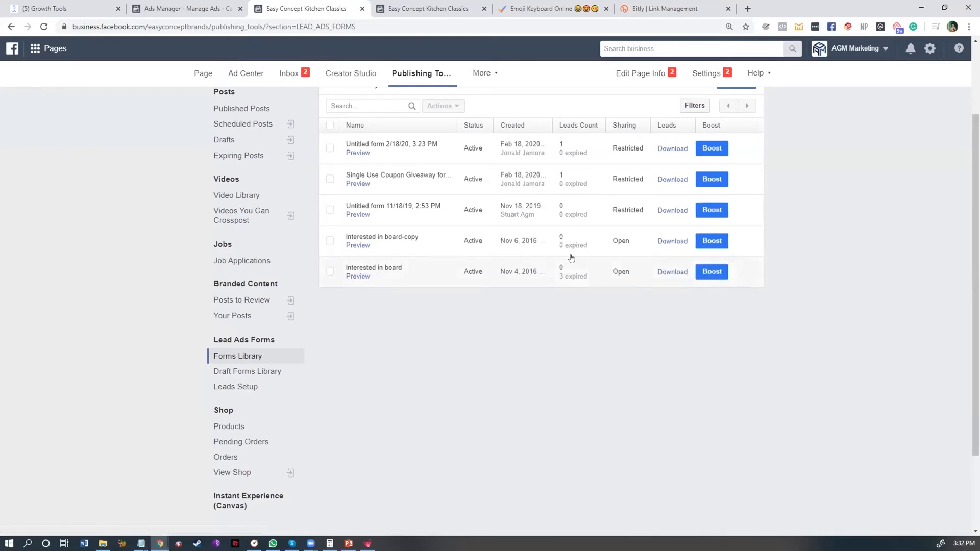
scroll(569, 257, "up", 2)
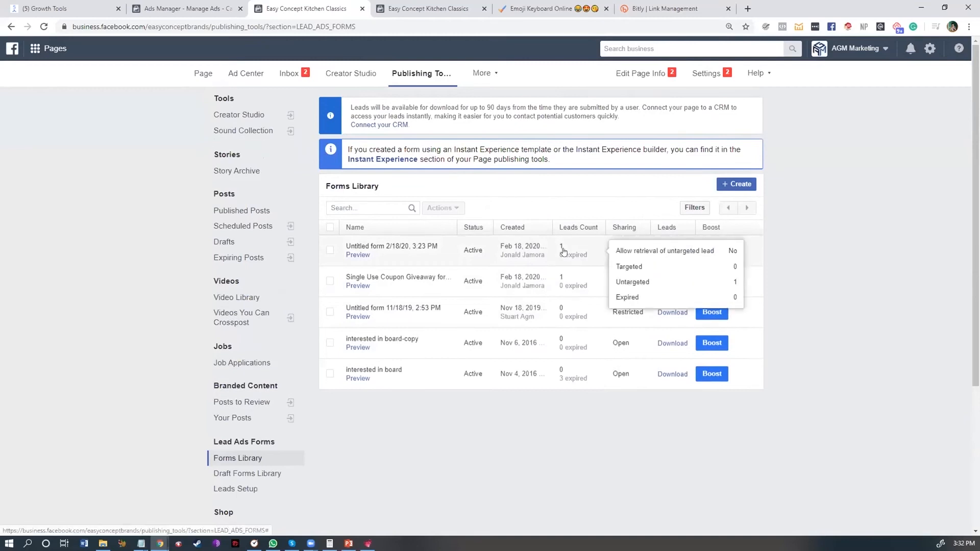
mouse_move(566, 255)
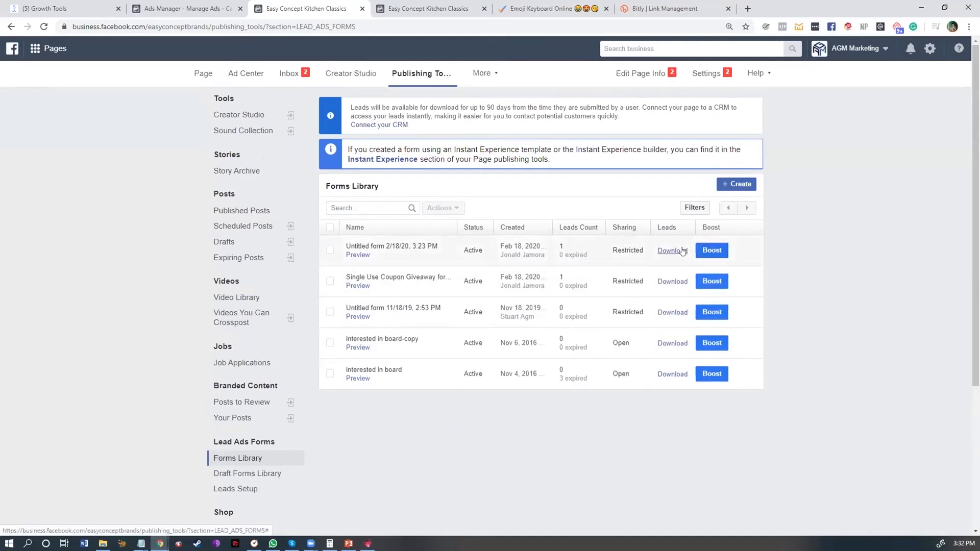
left_click(682, 251)
left_click(390, 278)
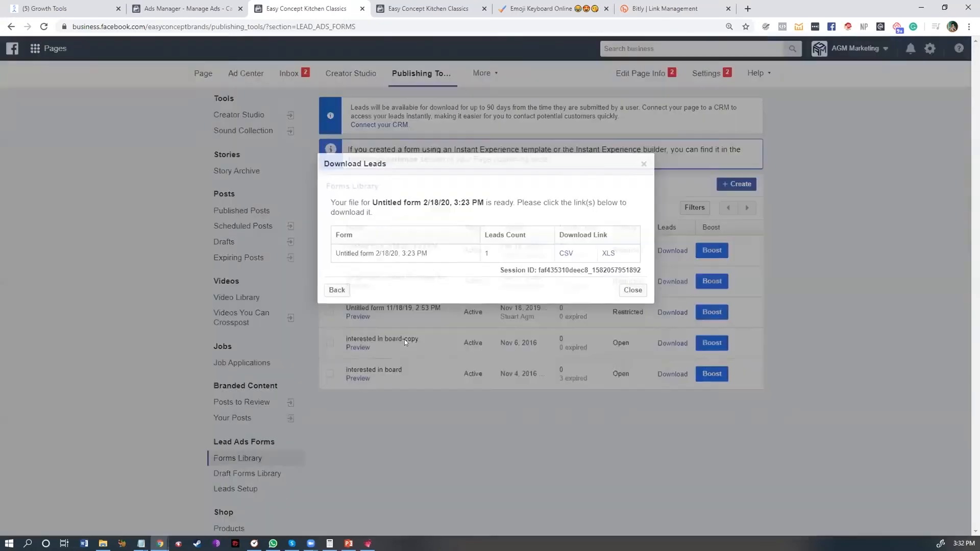
left_click(565, 253)
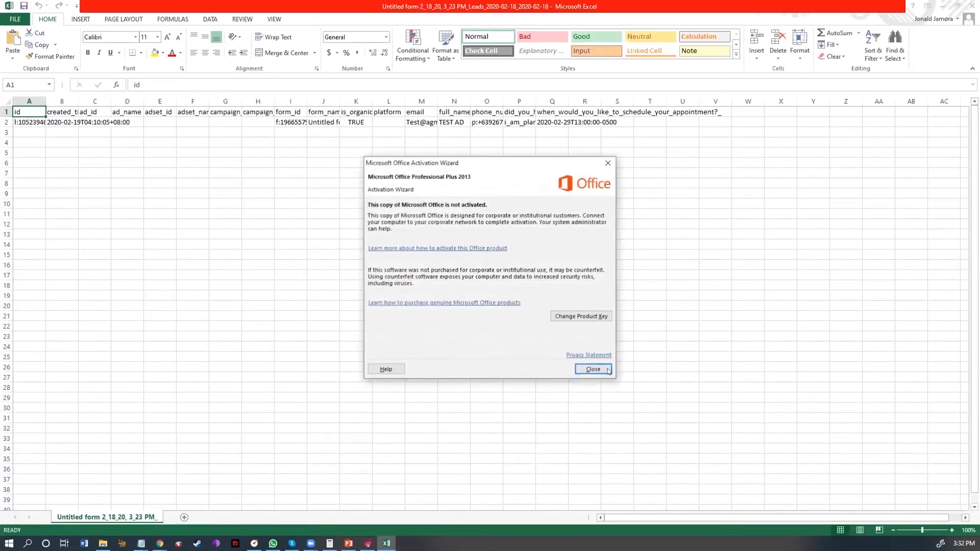
Dismiss the Office activation notice and widen all columns of the leads sheet so the entries are readable
key("Escape")
key("ctrl+a")
key("ctrl+a")
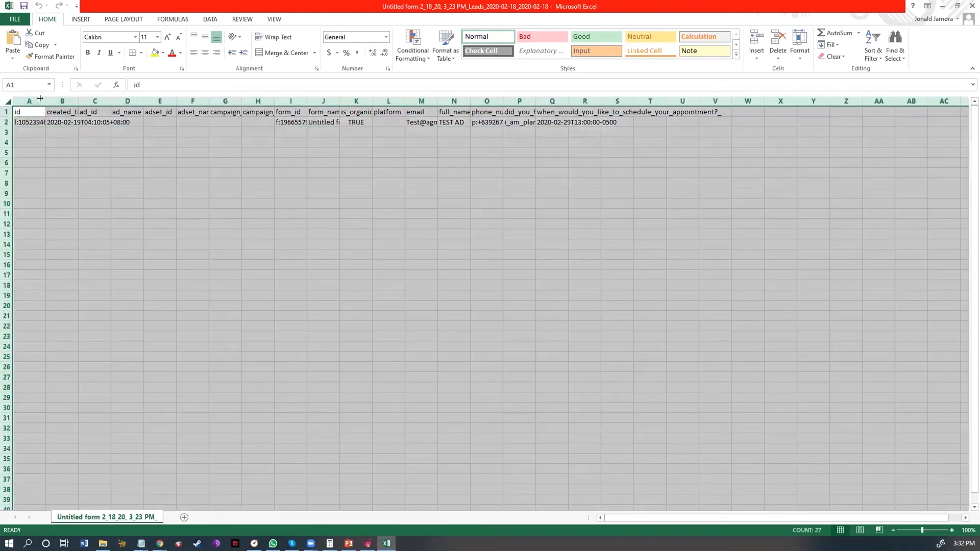
left_click_drag(46, 101, 119, 102)
left_click_drag(145, 217, 153, 224)
left_click_drag(201, 355, 196, 348)
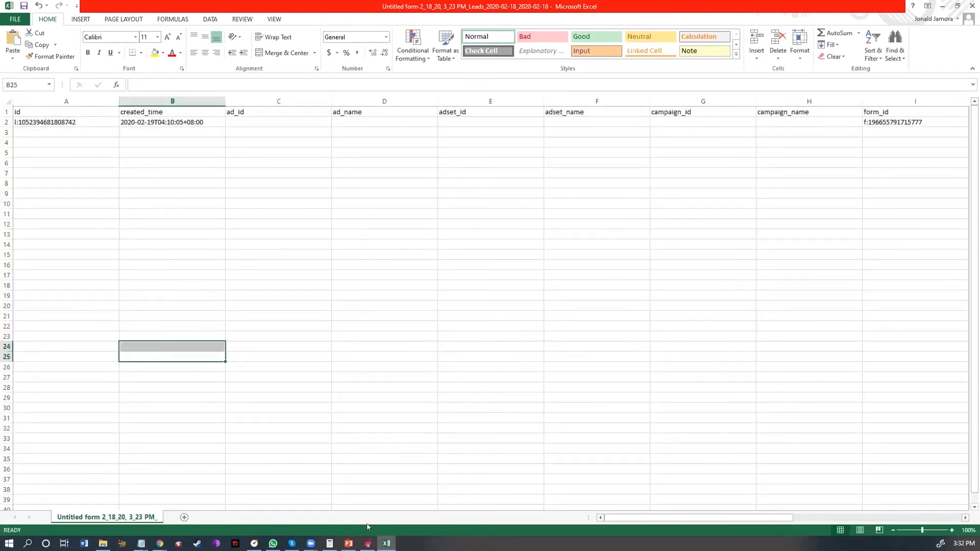
Examine the test lead's form details, contact fields, braces answer and appointment time in the sheet
left_click_drag(14, 108, 627, 133)
left_click(795, 130)
left_click(796, 121)
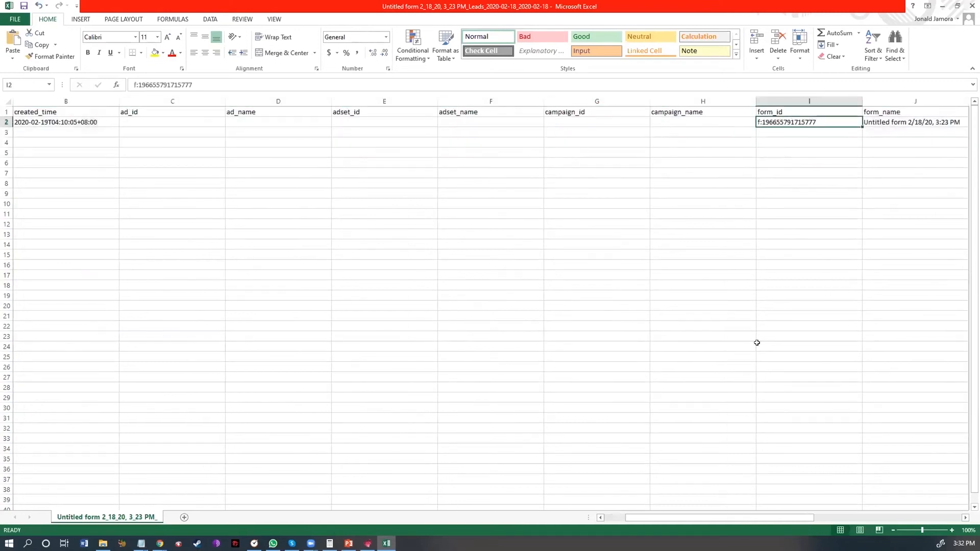
left_click_drag(748, 515, 873, 515)
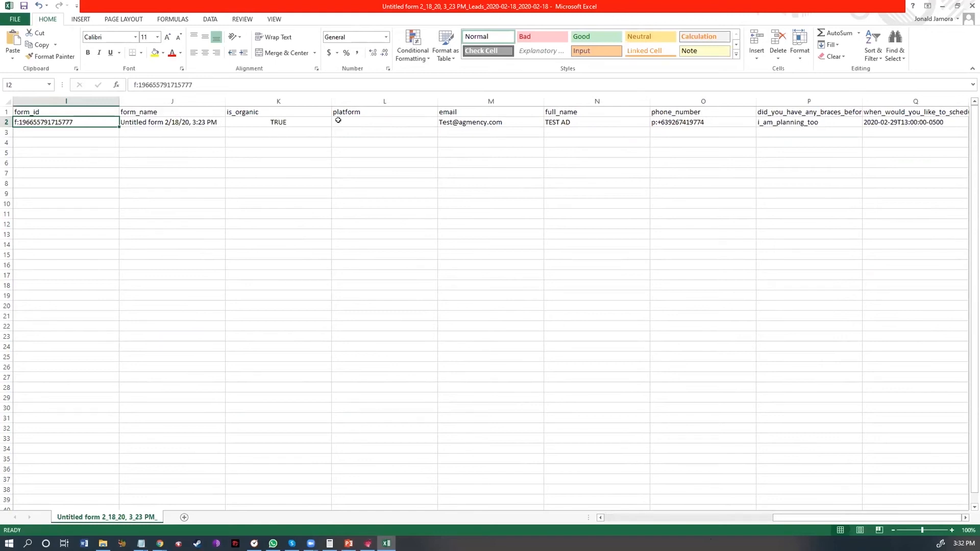
left_click_drag(493, 122, 816, 127)
left_click(836, 122)
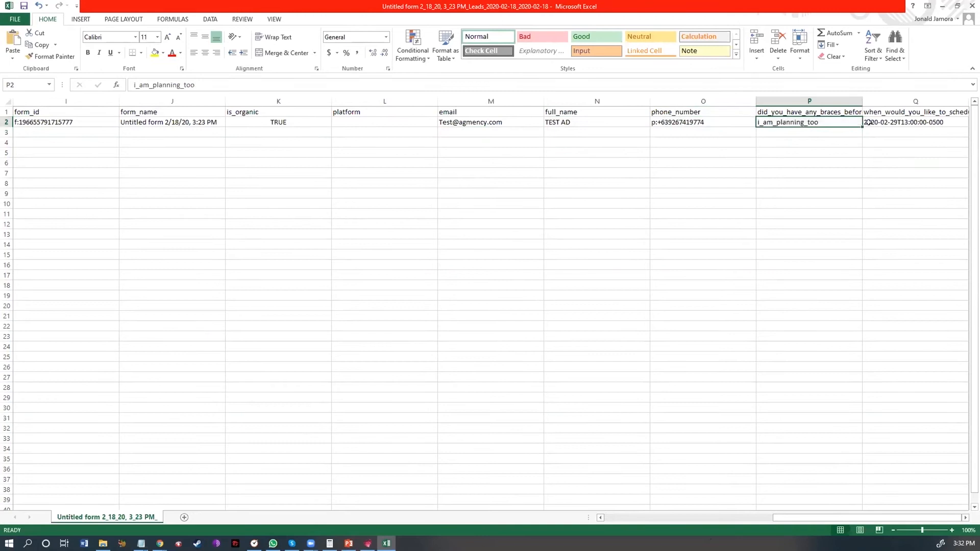
left_click(904, 128)
left_click(897, 119)
Try to format the appointment schedule column (Q) as a date of the type *Wednesday, March 14, 2012
left_click(897, 102)
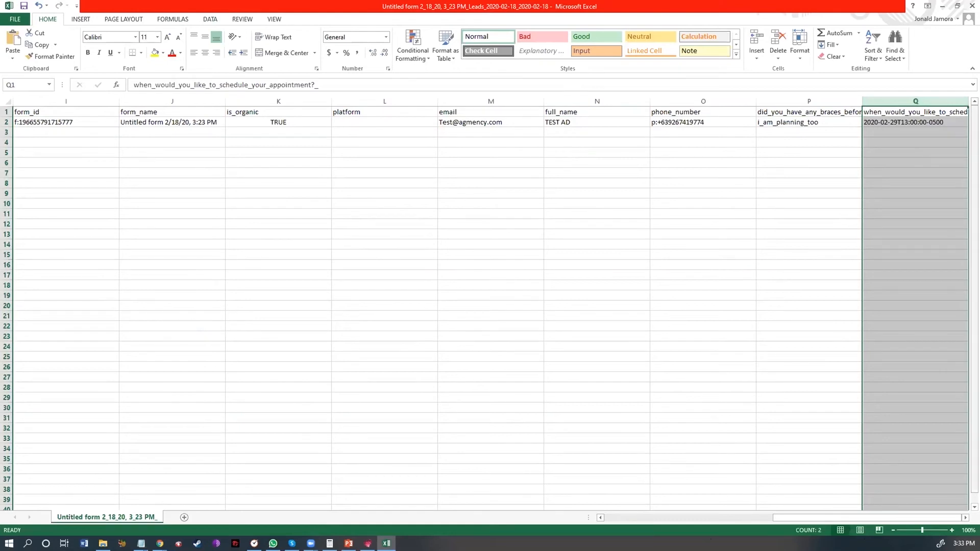
left_click(886, 123)
left_click(884, 101)
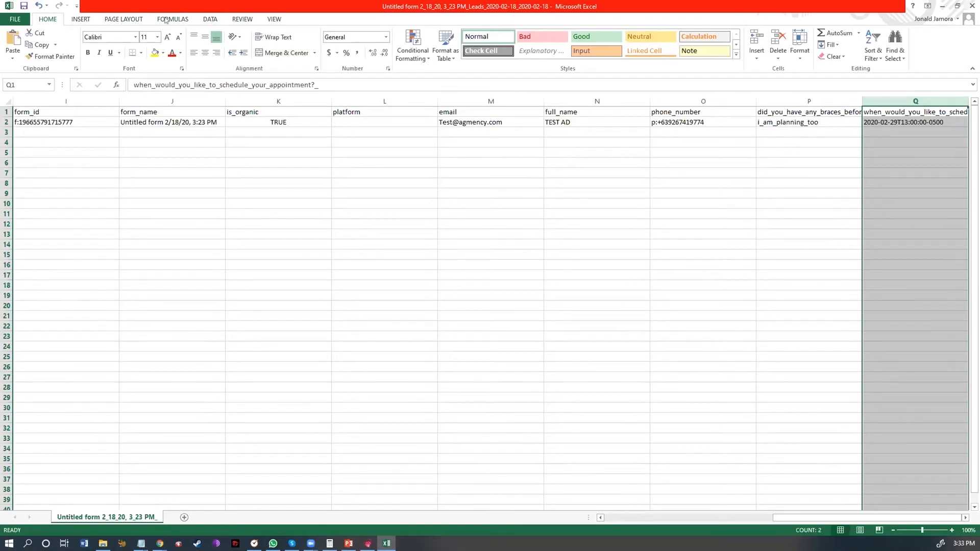
left_click(166, 19)
left_click(265, 19)
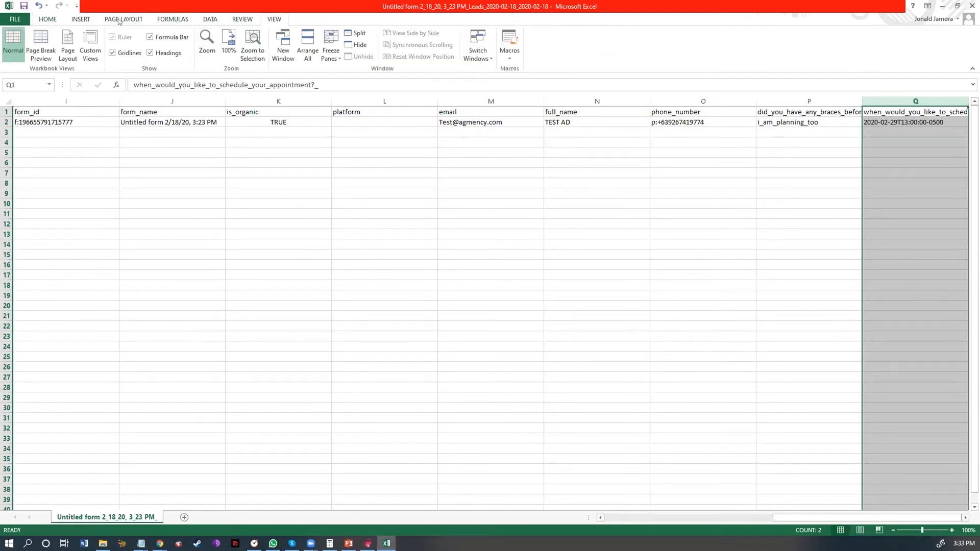
right_click(887, 120)
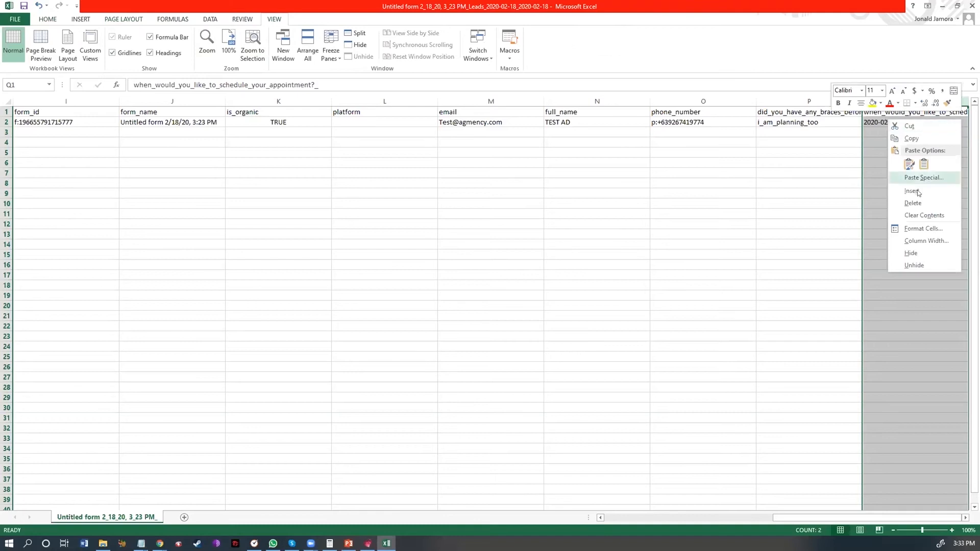
left_click(920, 227)
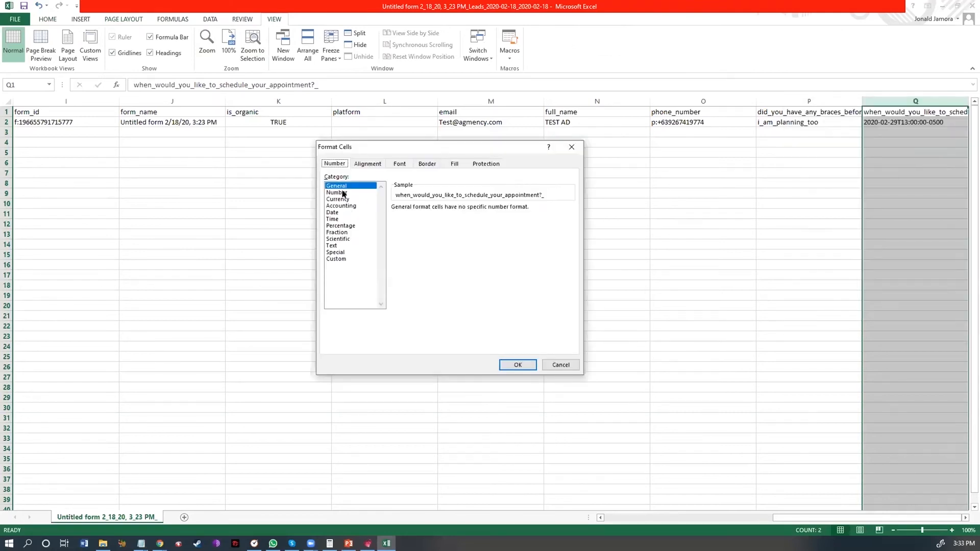
left_click(336, 212)
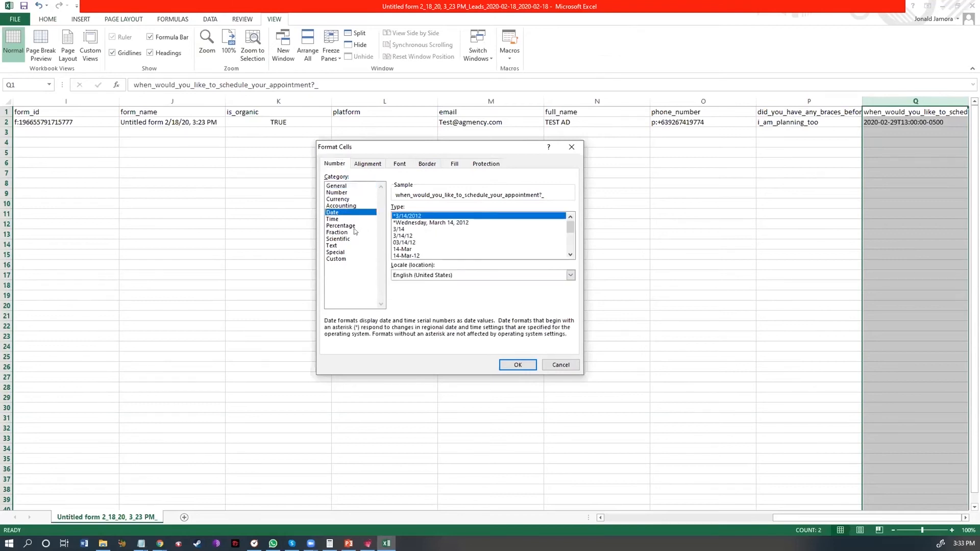
left_click(427, 223)
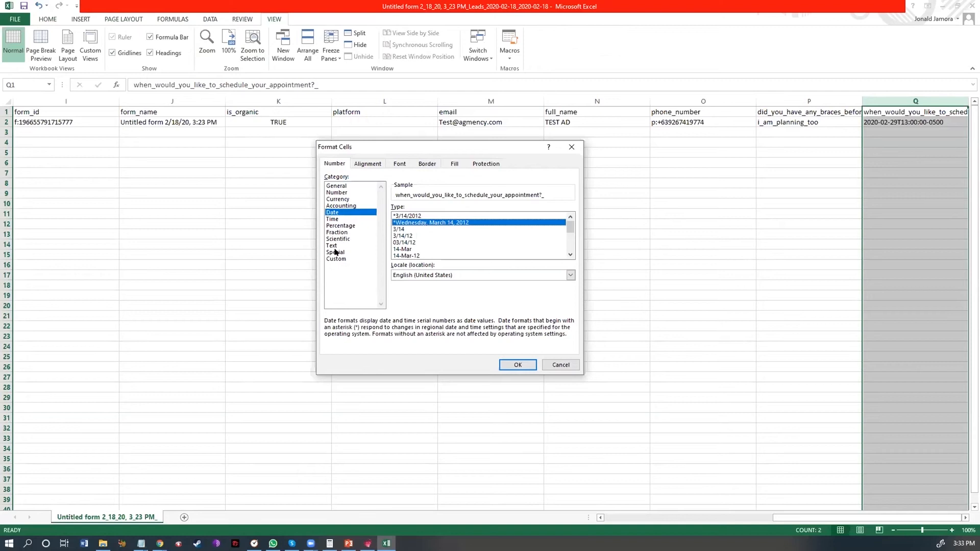
left_click(513, 366)
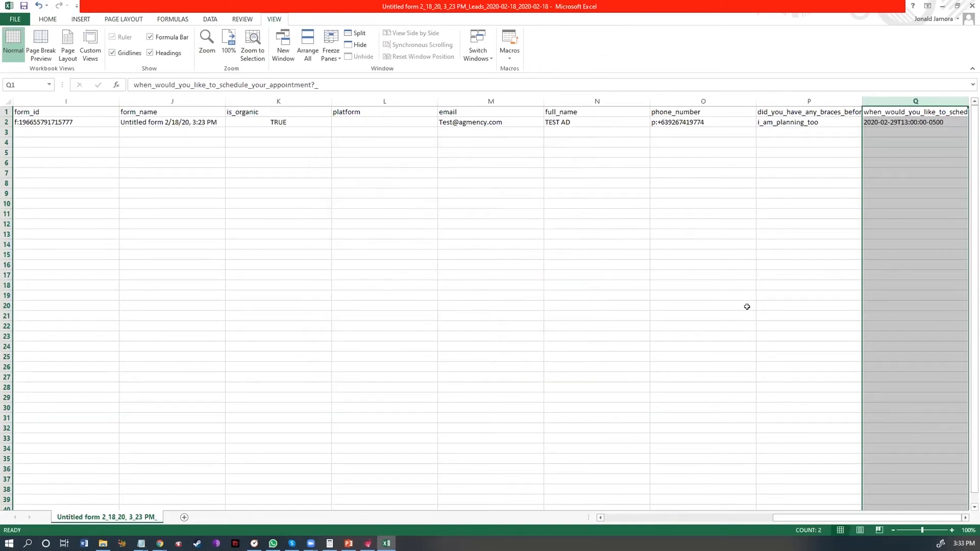
Examine the appointment date and time entry of the test lead in cell Q2
left_click(836, 203)
left_click(892, 121)
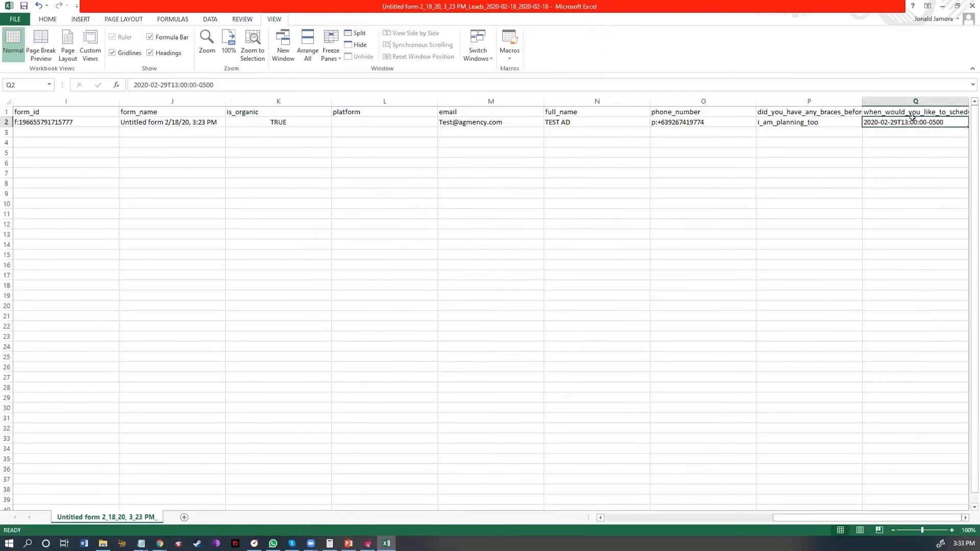
double_click(898, 122)
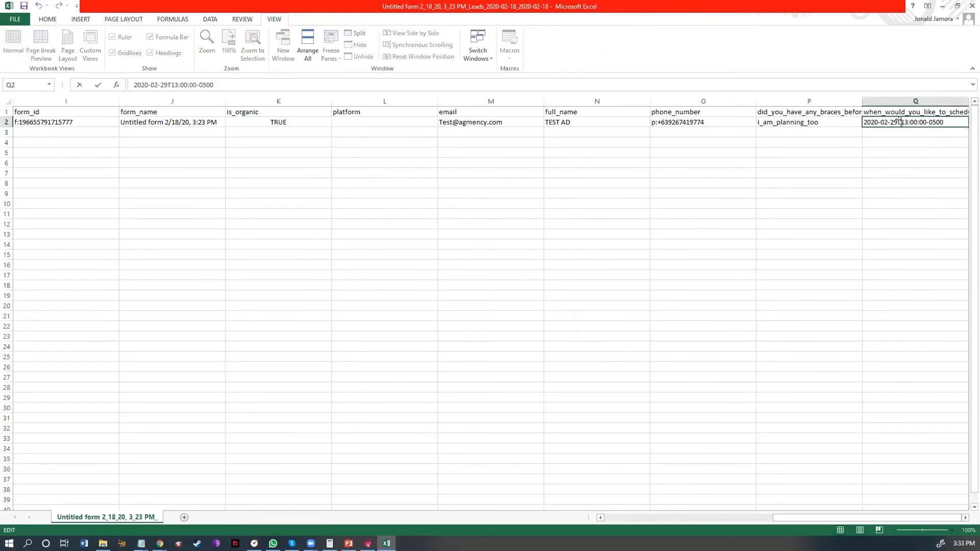
key("Return")
left_click(901, 121)
left_click_drag(905, 126, 493, 138)
left_click(933, 122)
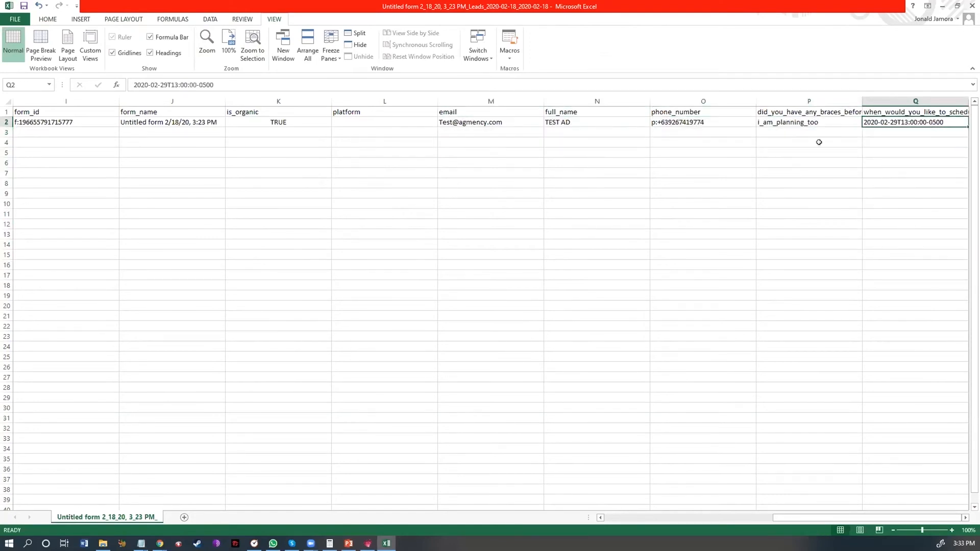
Examine the lead's email, full name, phone number, braces answer and appointment fields across columns M to Q
left_click(737, 132)
left_click(773, 125)
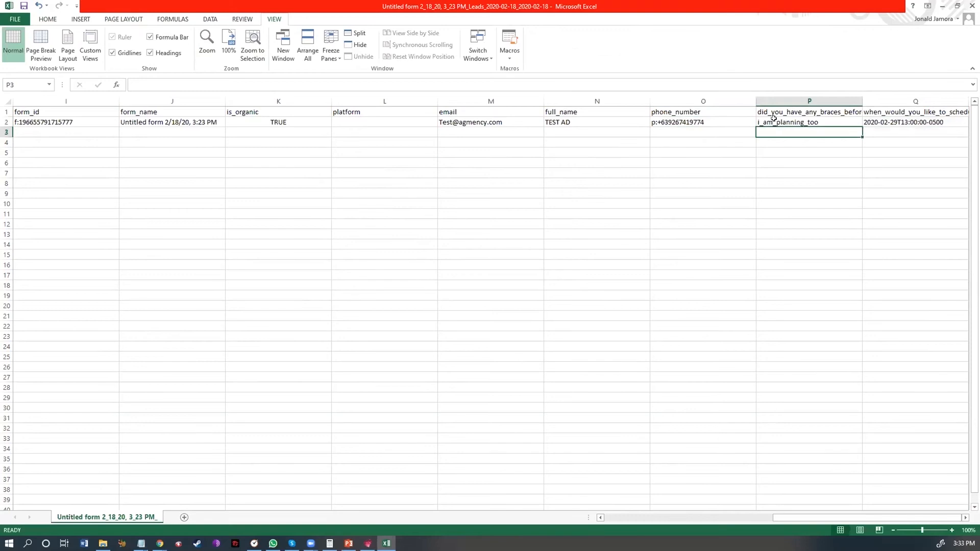
left_click(688, 123)
left_click(570, 122)
left_click(488, 131)
left_click(876, 120)
left_click_drag(877, 119, 490, 113)
left_click_drag(563, 129, 935, 140)
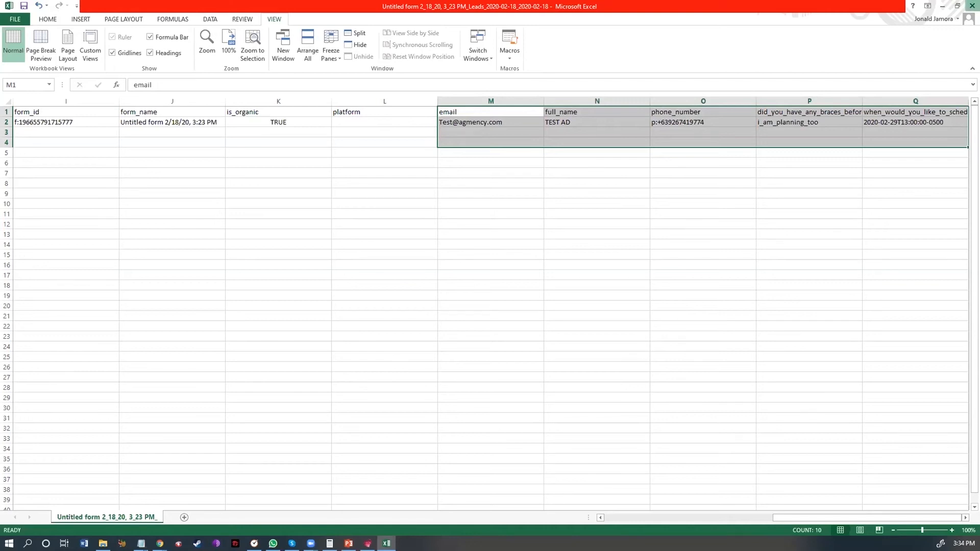
Close the leads workbook without saving and dismiss the Download Leads dialog in the browser
left_click(972, 6)
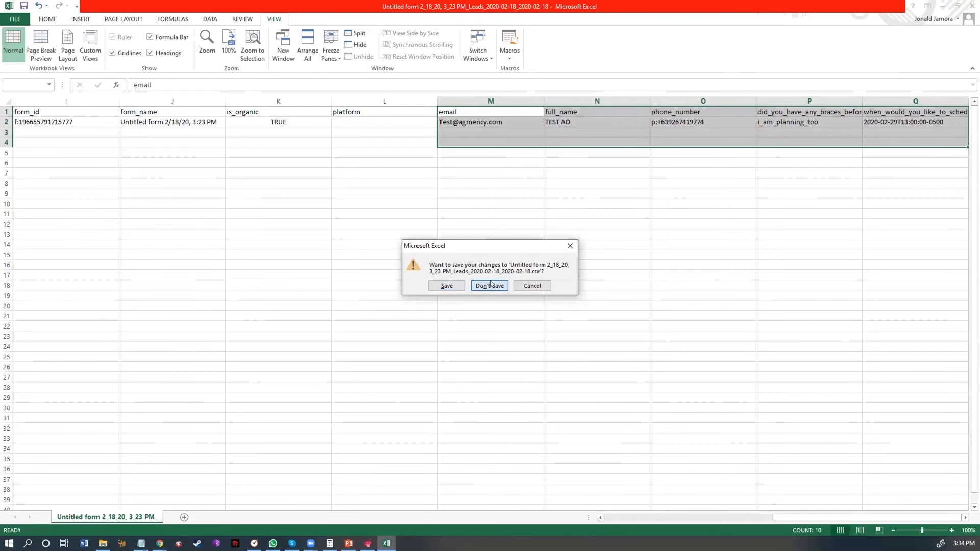
left_click(490, 285)
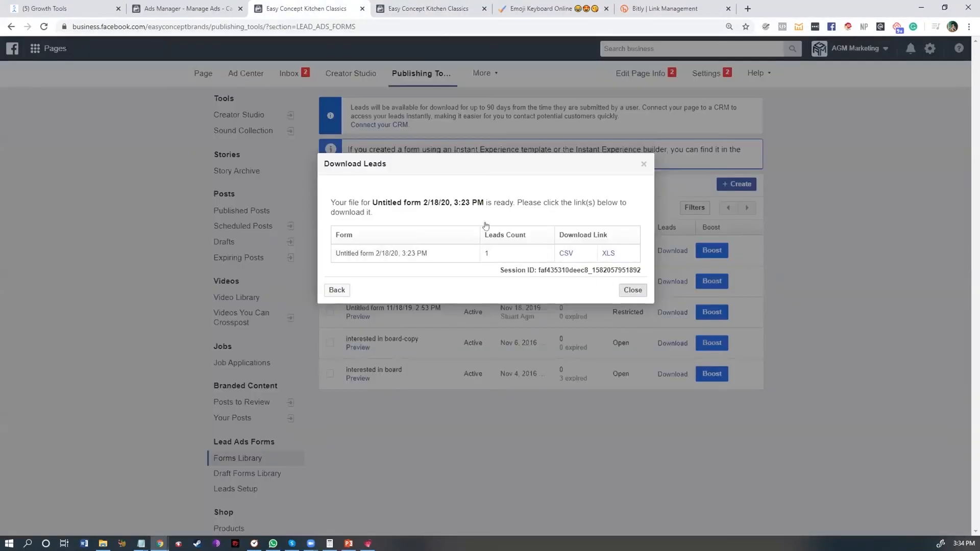
left_click(644, 164)
Open the Audiences page of Ads Manager and check the browser's download list while it loads
left_click(50, 49)
left_click(213, 123)
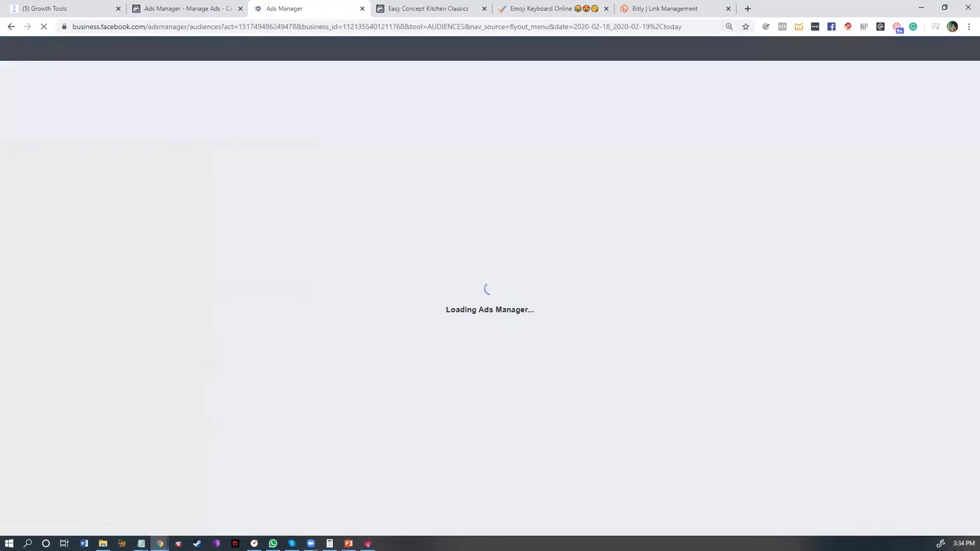
left_click(665, 9)
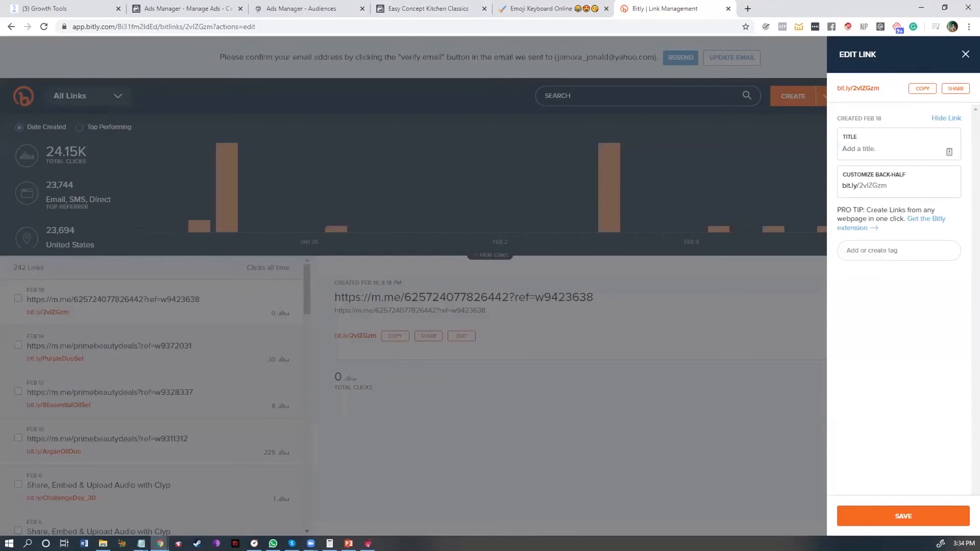
key("ctrl+j")
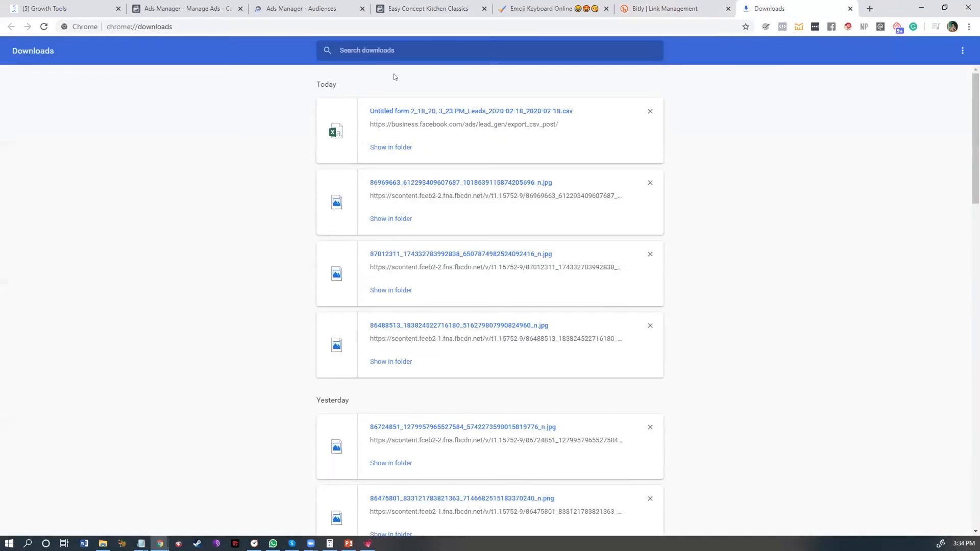
left_click(331, 9)
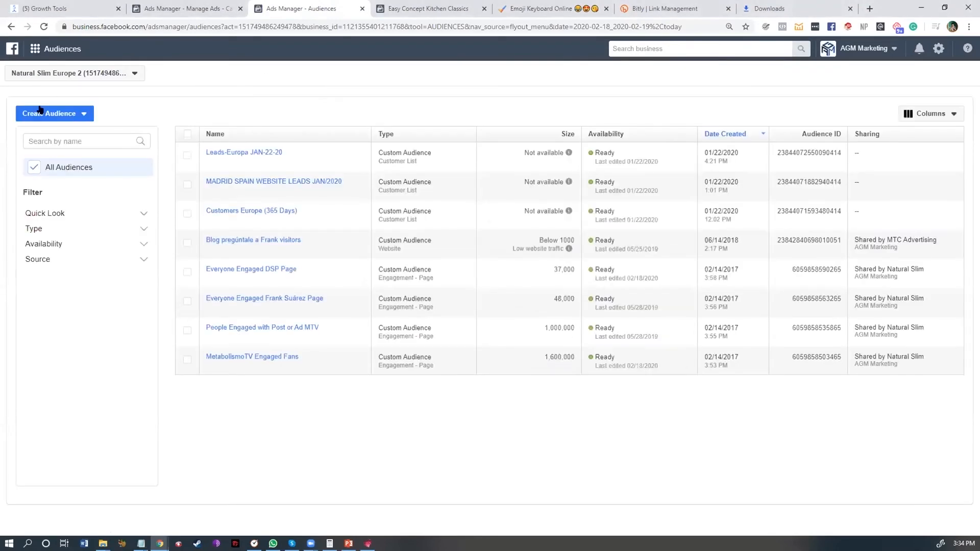
Start creating a custom audience that uses a lead form as its source
left_click(41, 112)
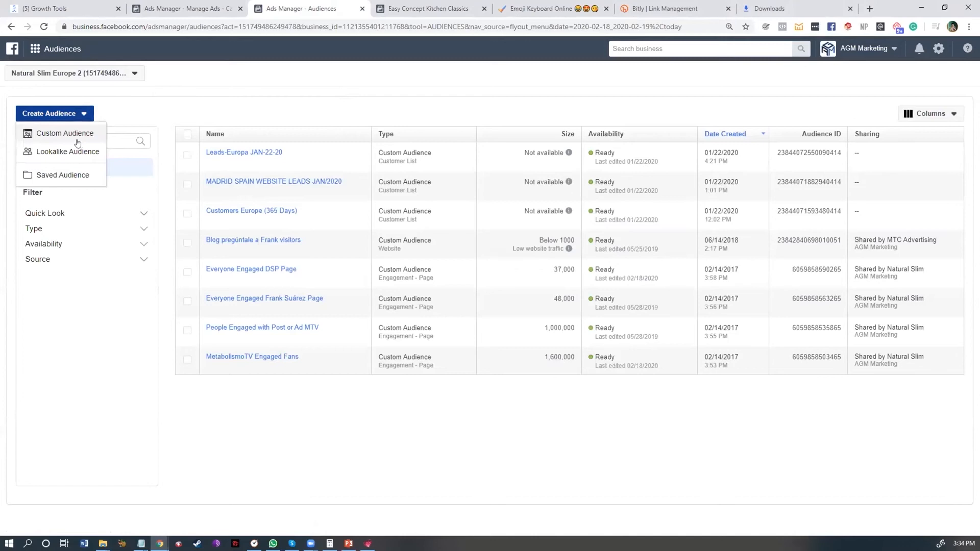
left_click(220, 216)
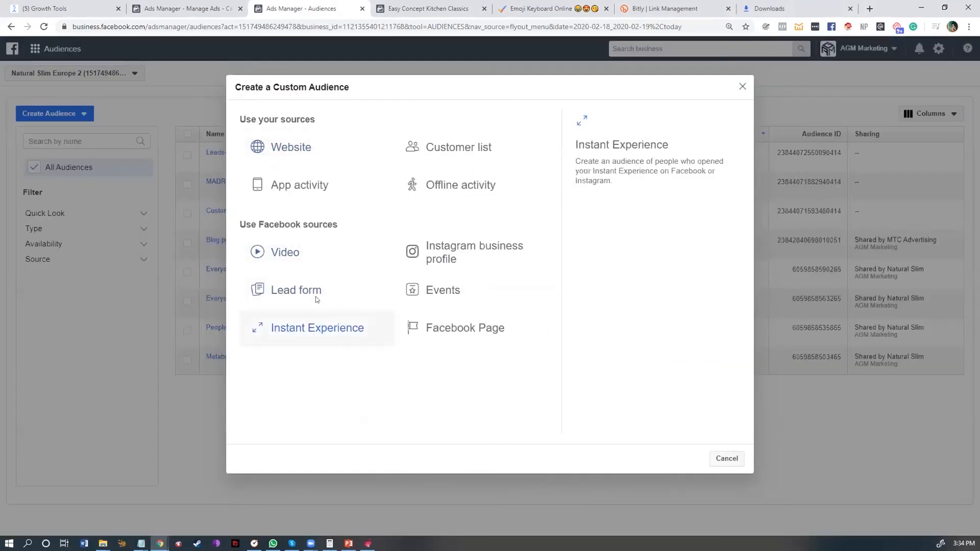
left_click(315, 295)
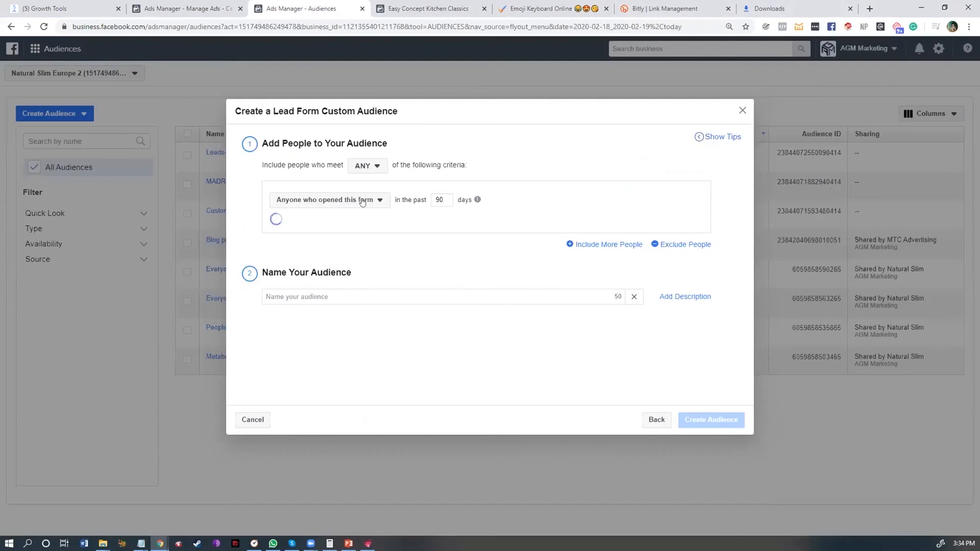
Examine the lead form engagement criteria and the explanation of how many days people remain in the audience
left_click(362, 201)
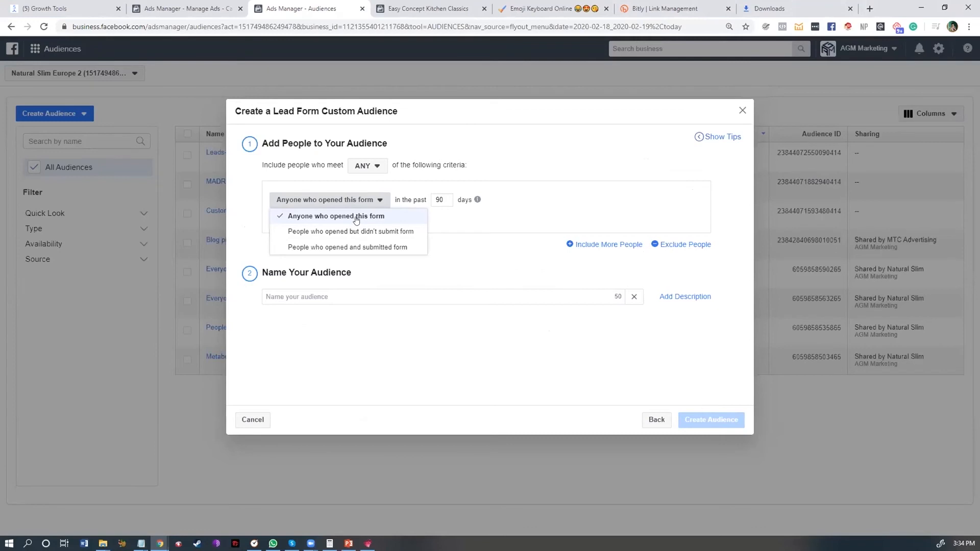
left_click(355, 217)
double_click(442, 199)
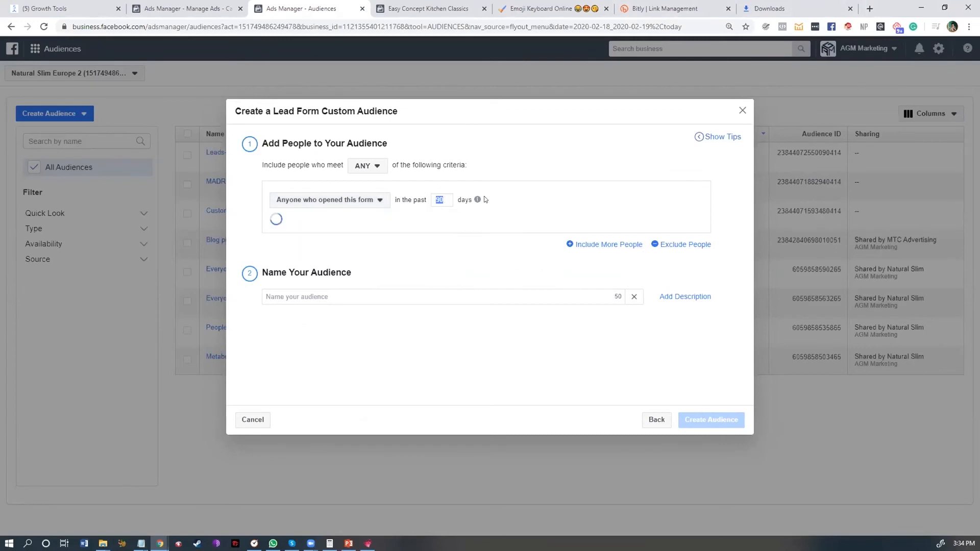
mouse_move(483, 199)
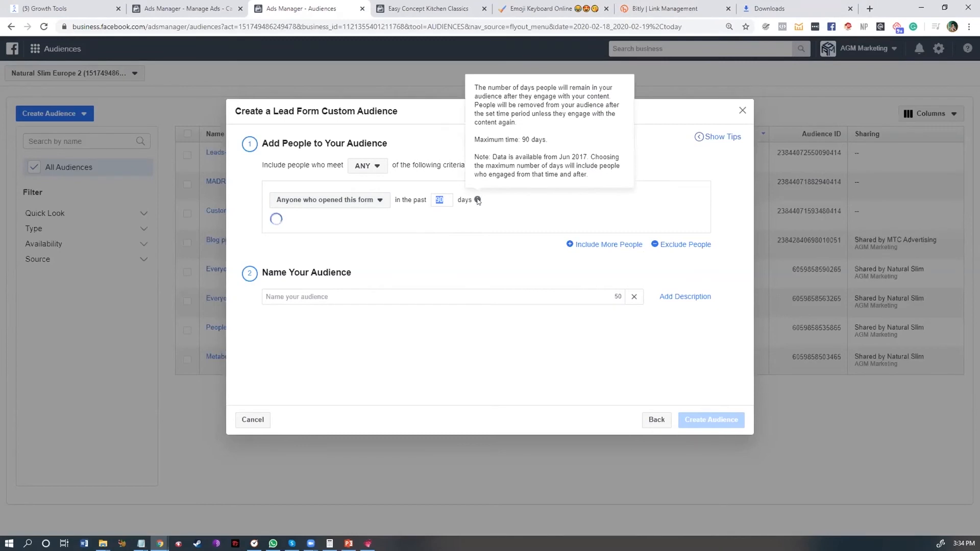
left_click_drag(492, 157, 614, 175)
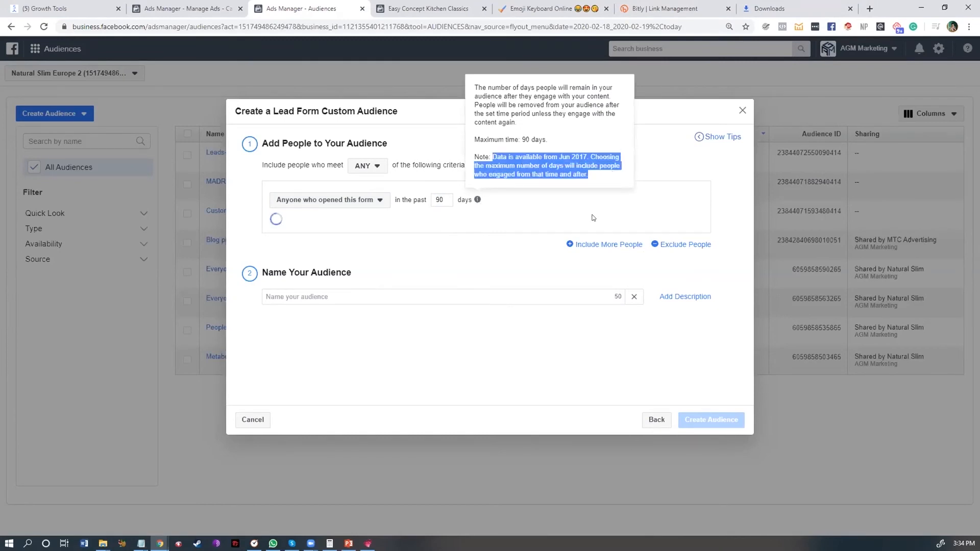
Set the audience criterion to "People who opened but didn't submit form" for the Easy Concept Kitchen Classics page
left_click(346, 199)
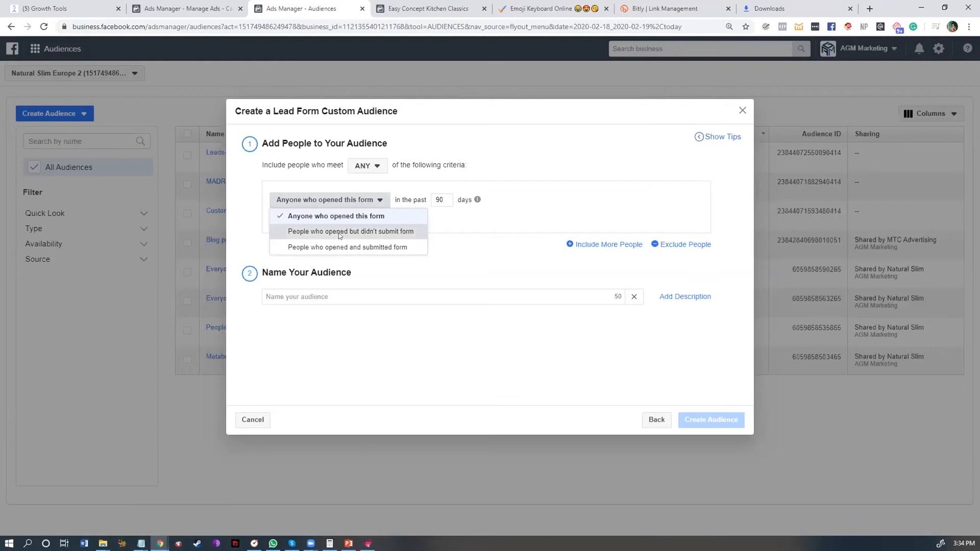
left_click(338, 232)
left_click(323, 200)
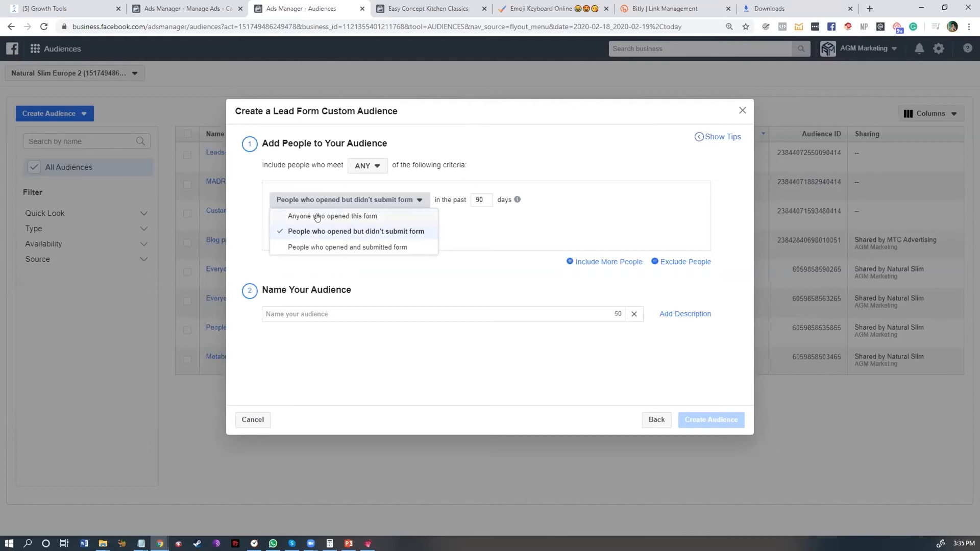
left_click(413, 233)
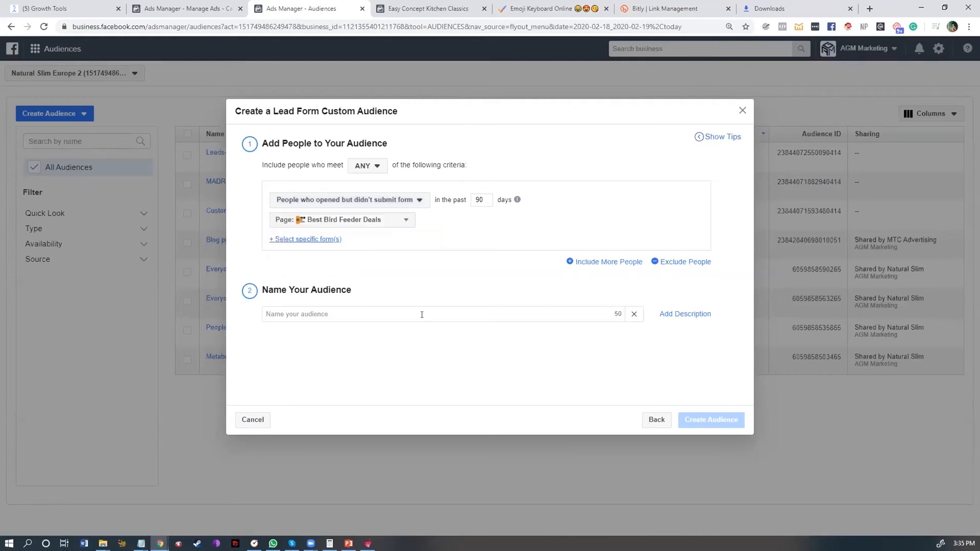
left_click(352, 220)
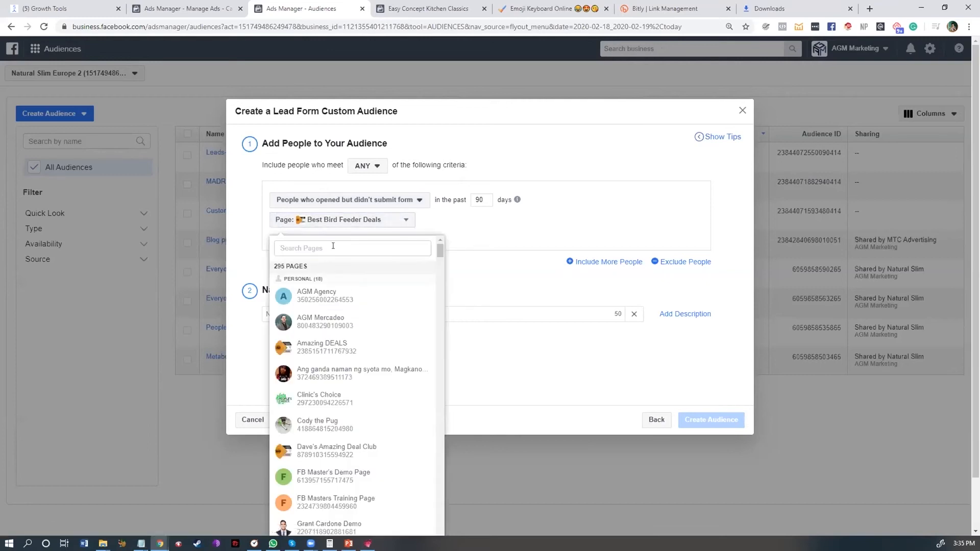
type("eas")
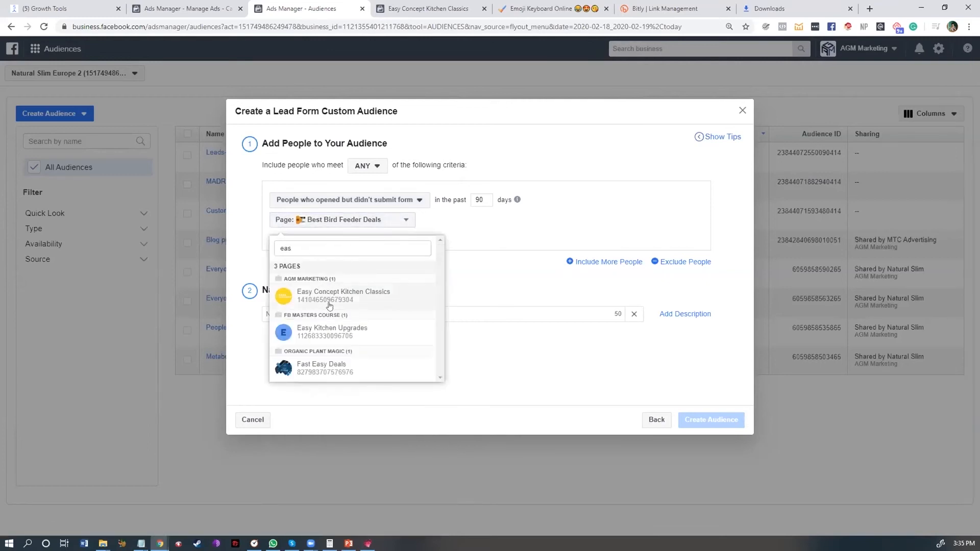
key("Return")
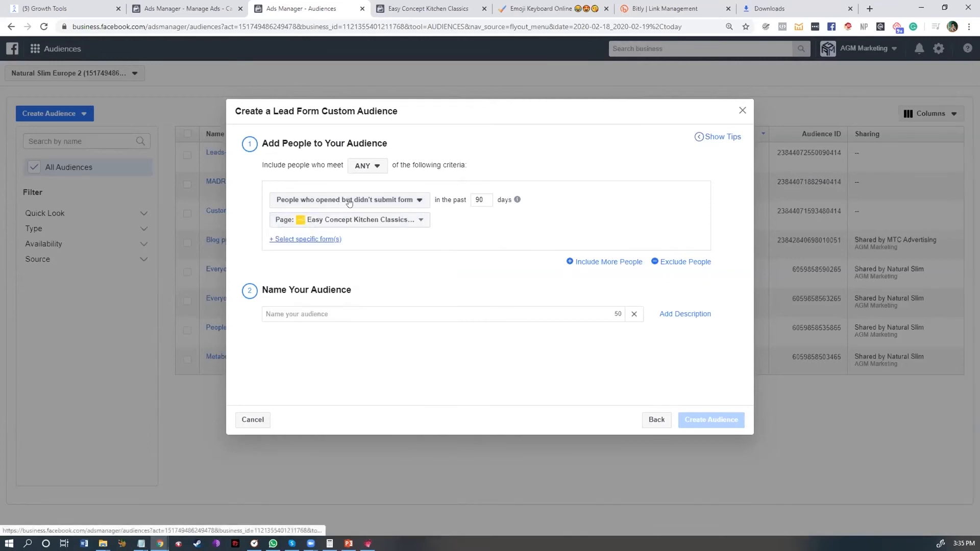
Set the audience's time window to the past 60 days
left_click_drag(492, 201, 519, 215)
type("30")
type("90")
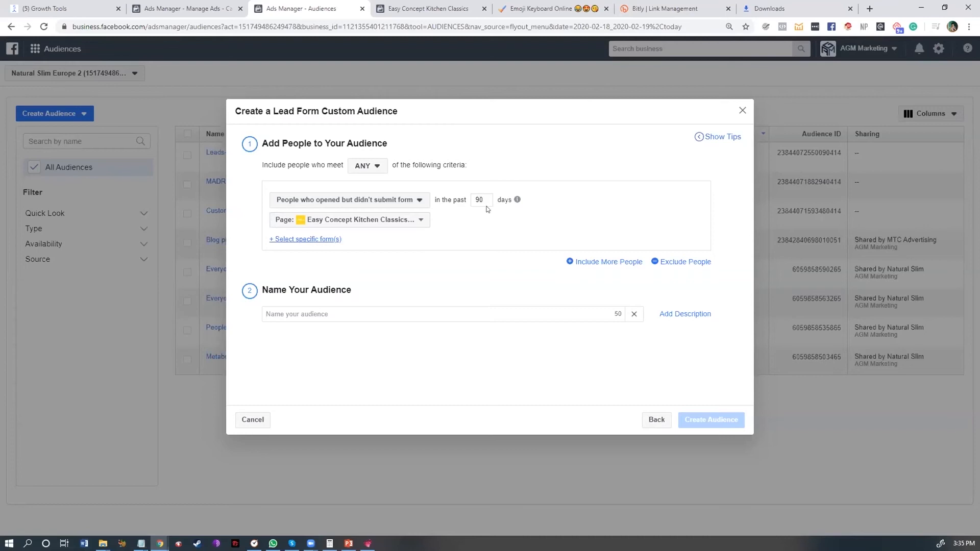
left_click_drag(486, 203, 465, 201)
Limit the audience criterion to the specific lead form "Single Use Coupon Giveaway for FEB"
left_click(289, 240)
left_click(384, 235)
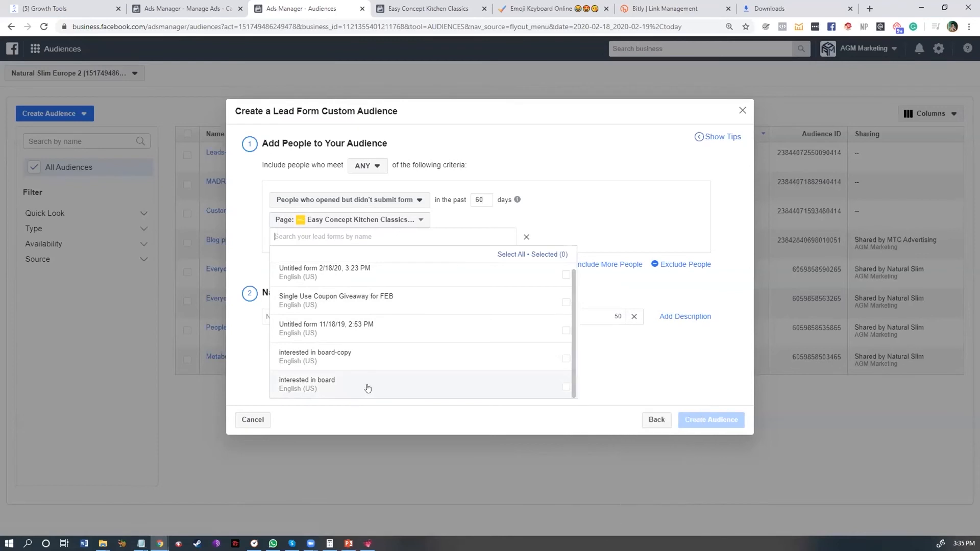
scroll(331, 296, "up", 1)
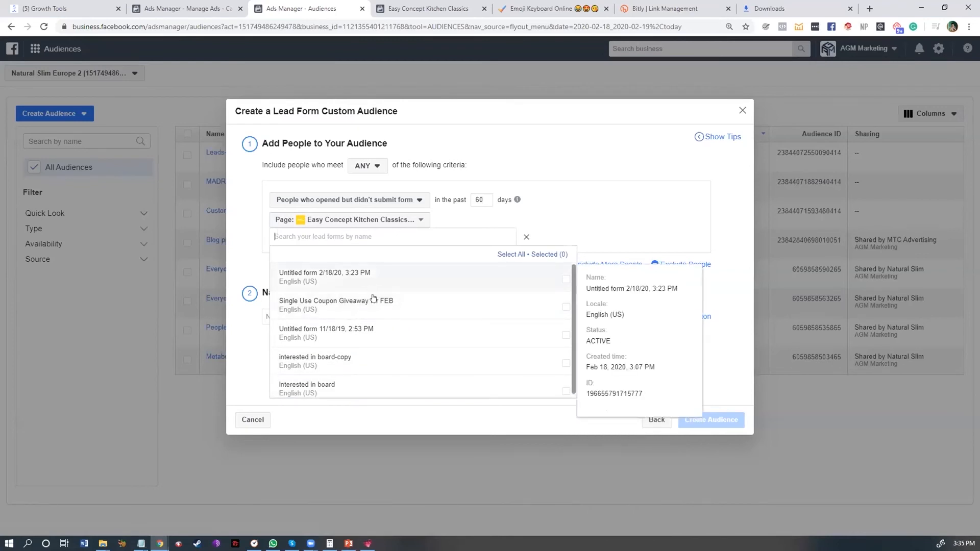
left_click(341, 306)
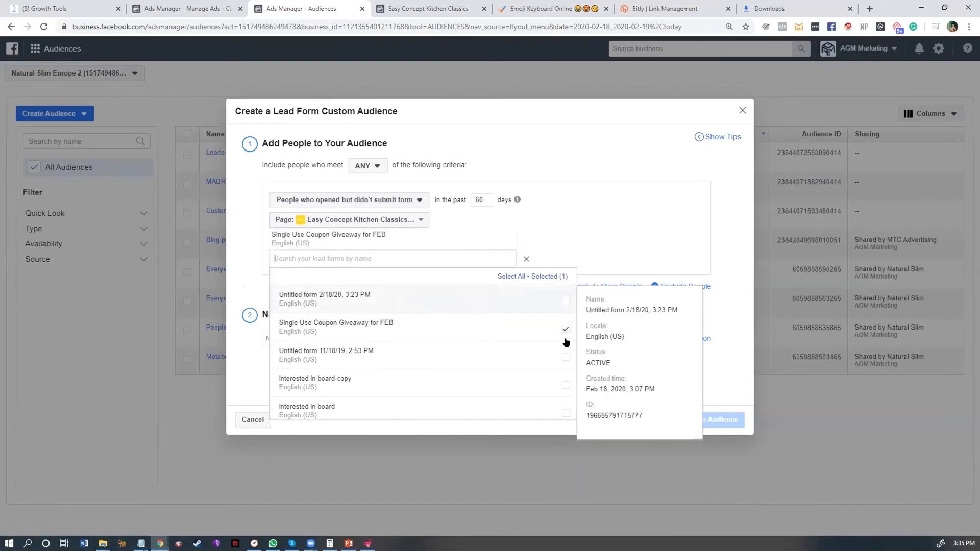
left_click(566, 225)
Name the audience "Lead form - OPENED BUT DID NOT SUBMIT - FEB 60DAY", copy that name, and create the audience
left_click(325, 339)
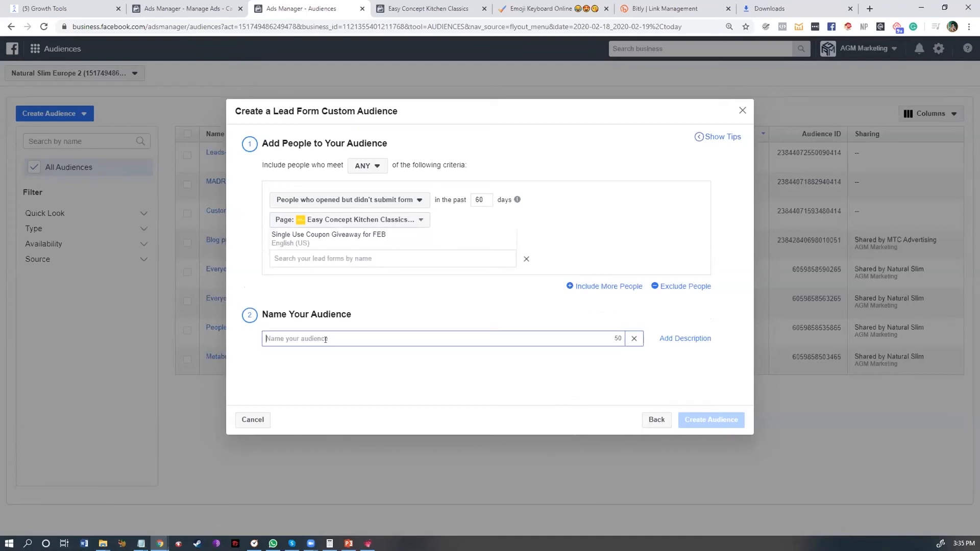
type("Lead form - OPENED BUT DI")
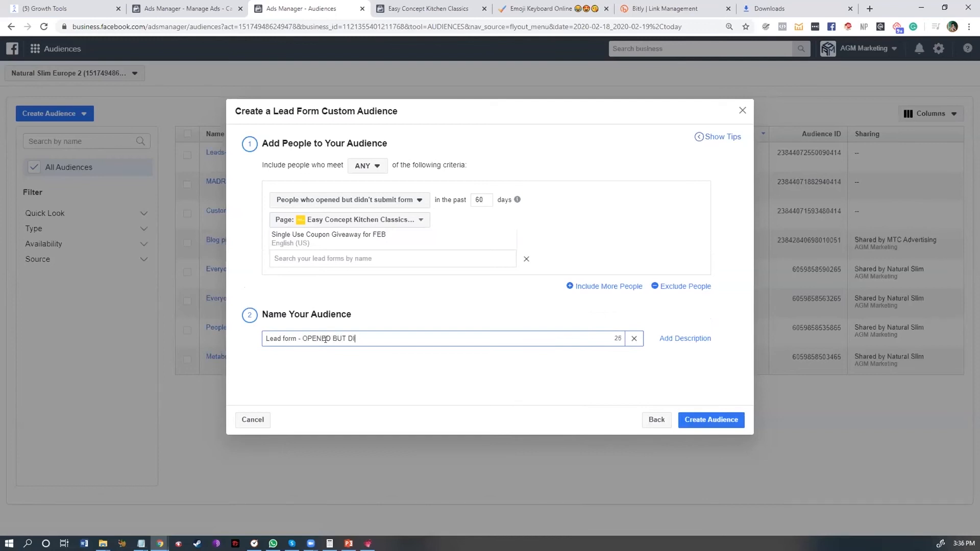
type("D NOT SUBMIT - FEB SINGLE")
key("ctrl+shift+Left")
key("ctrl+shift+Left")
type("FEB 60DAY")
key("ctrl+a")
key("ctrl+c")
left_click(715, 429)
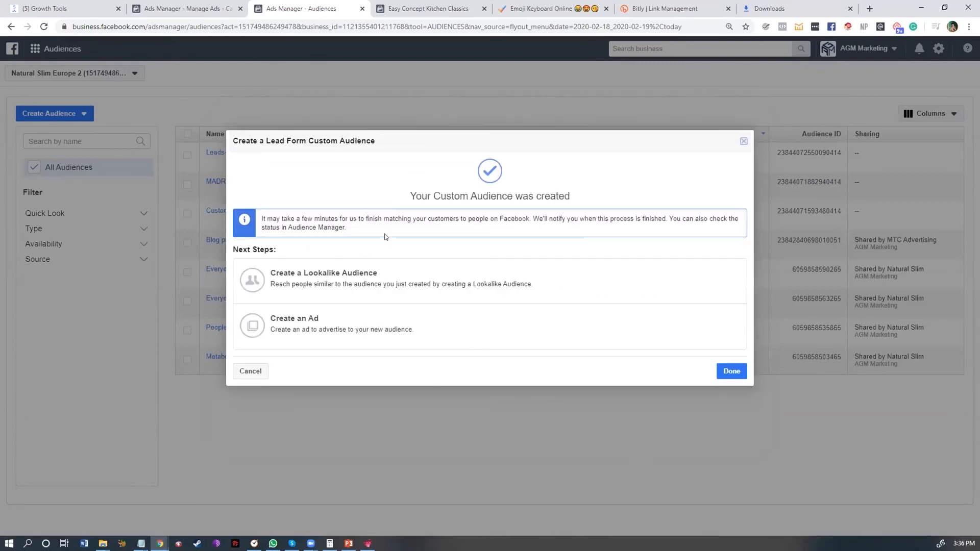
left_click(732, 371)
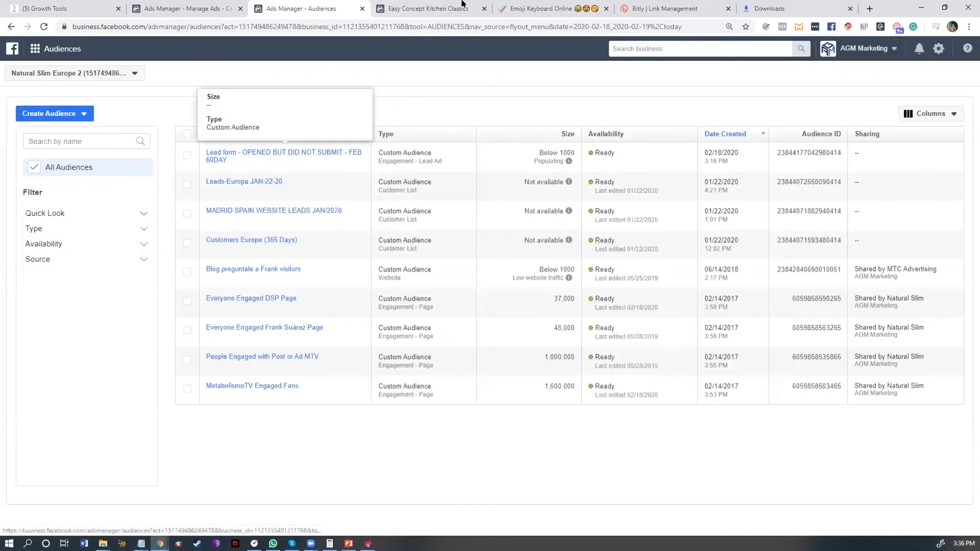
left_click(462, 6)
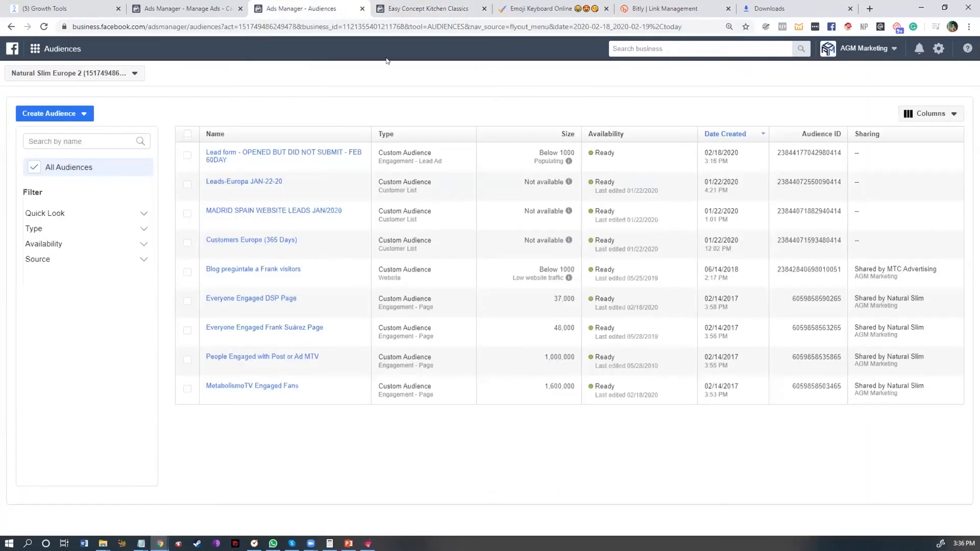
key("ctrl+Page_Up")
mouse_move(332, 154)
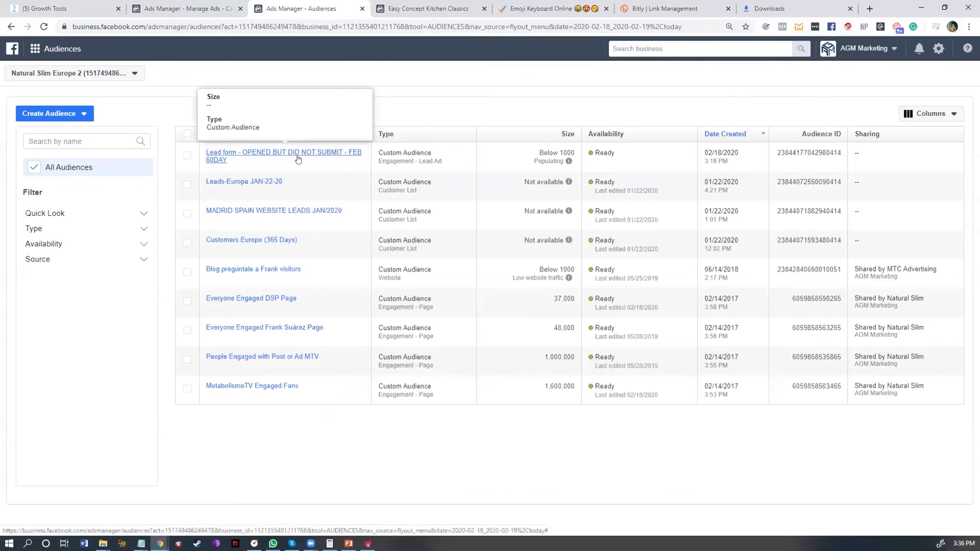
Start creating a custom audience from a customer list and locate the leads CSV in the Downloads folder
left_click(84, 114)
left_click(47, 174)
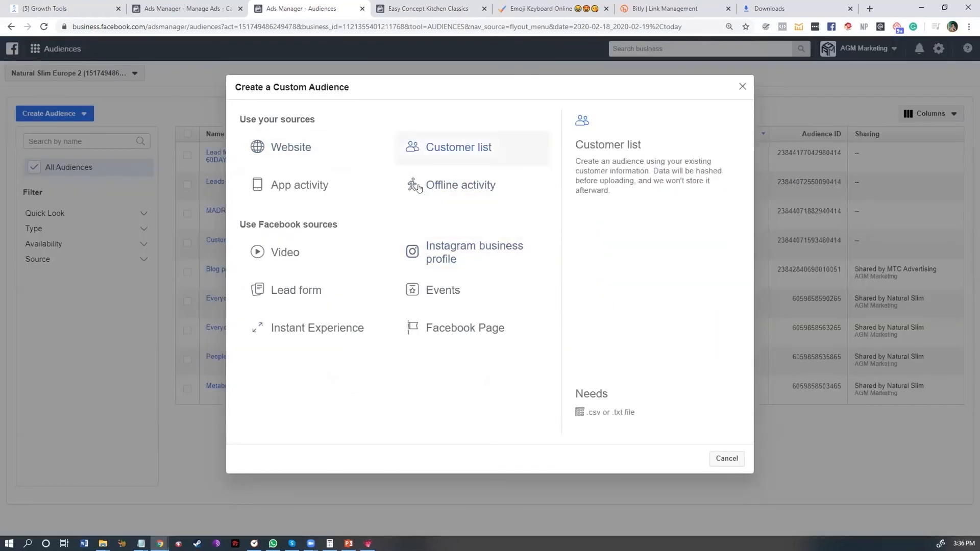
left_click(458, 147)
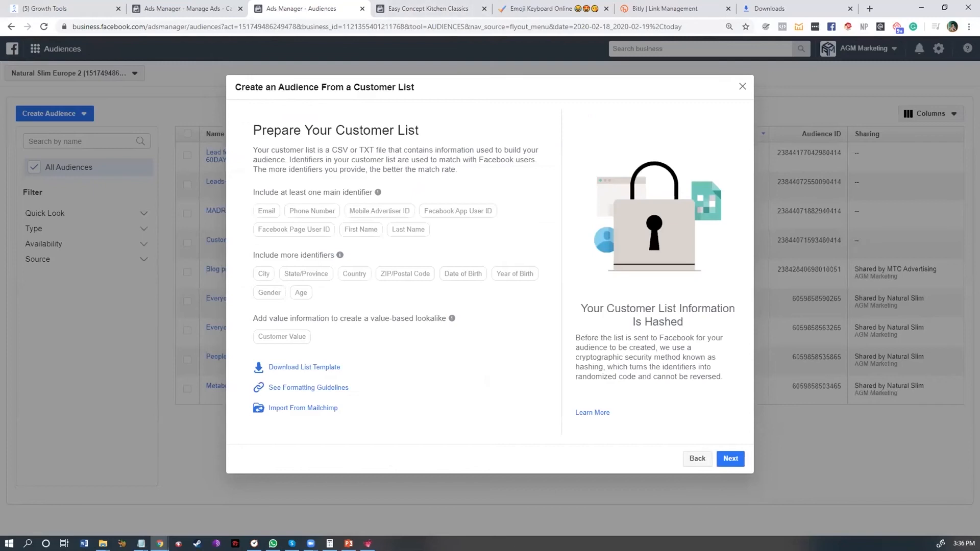
key("alt+Tab")
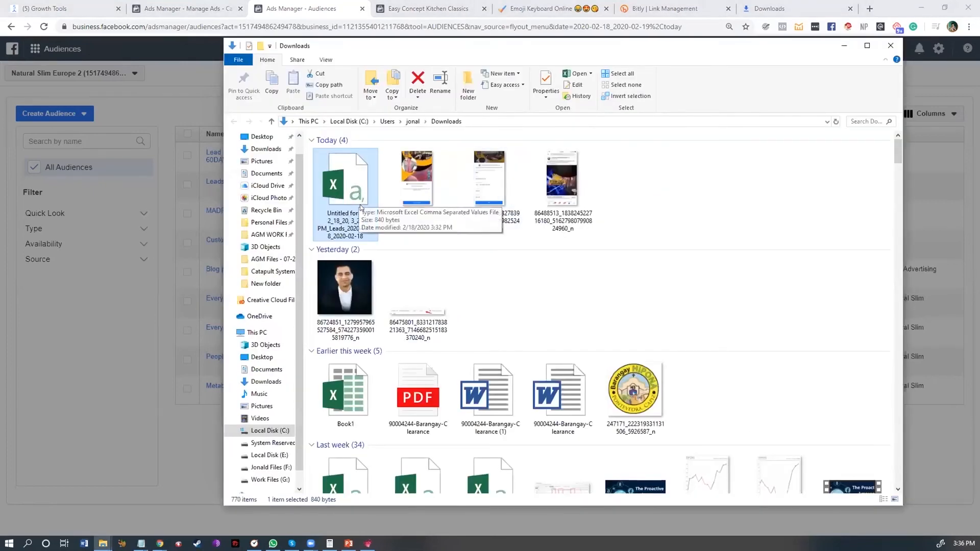
left_click(844, 46)
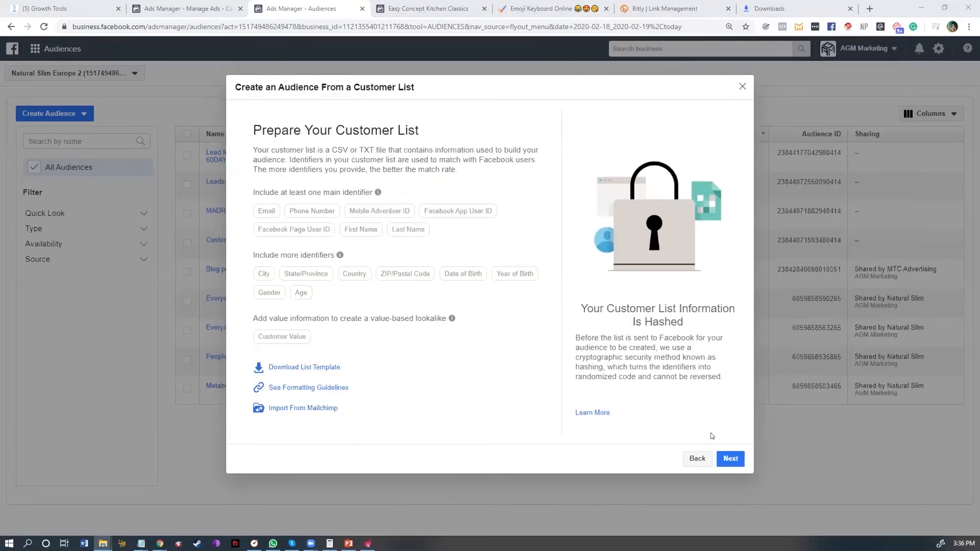
Continue without a customer value column and add "Untitled form 2_18_20, 3_23 PM_Leads_2020-02-18_2020-02-18.csv" as the customer list
left_click(725, 455)
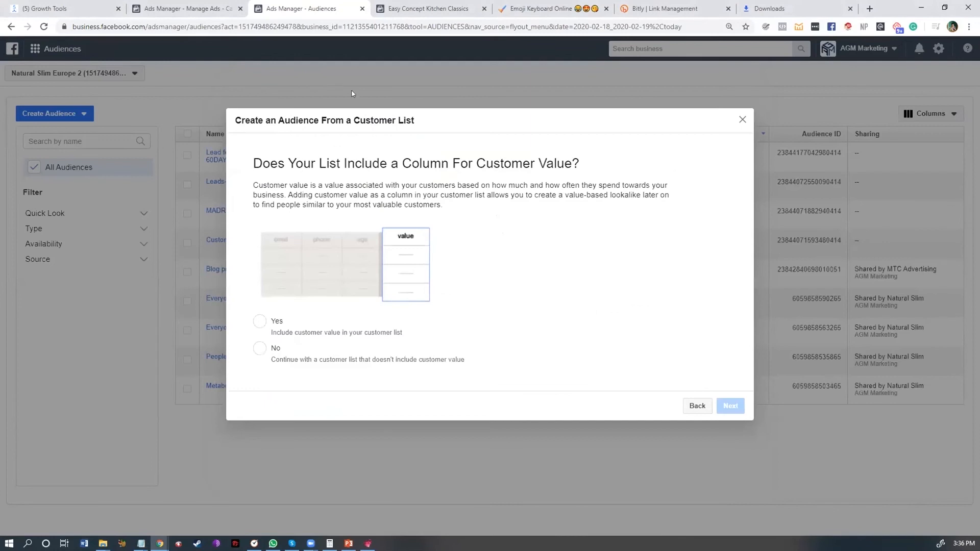
left_click(276, 349)
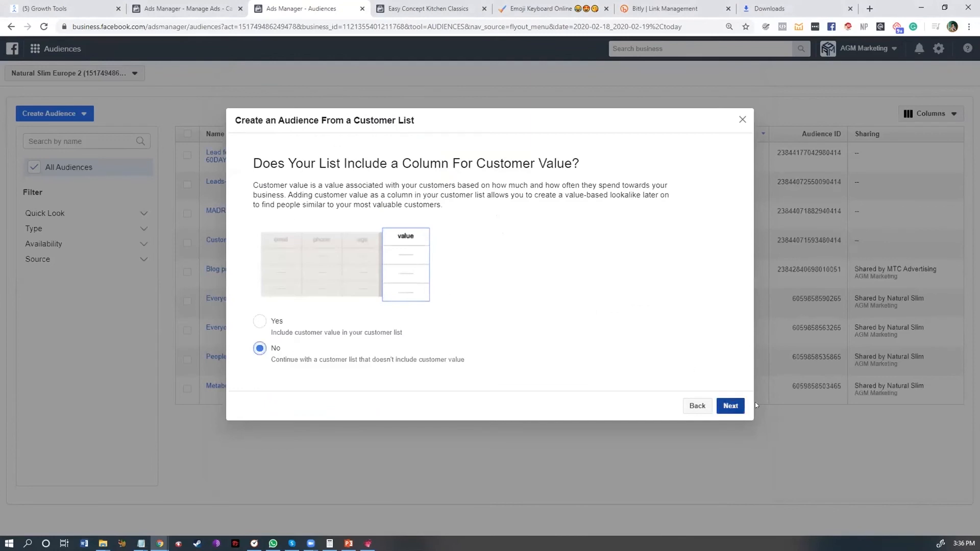
left_click(731, 406)
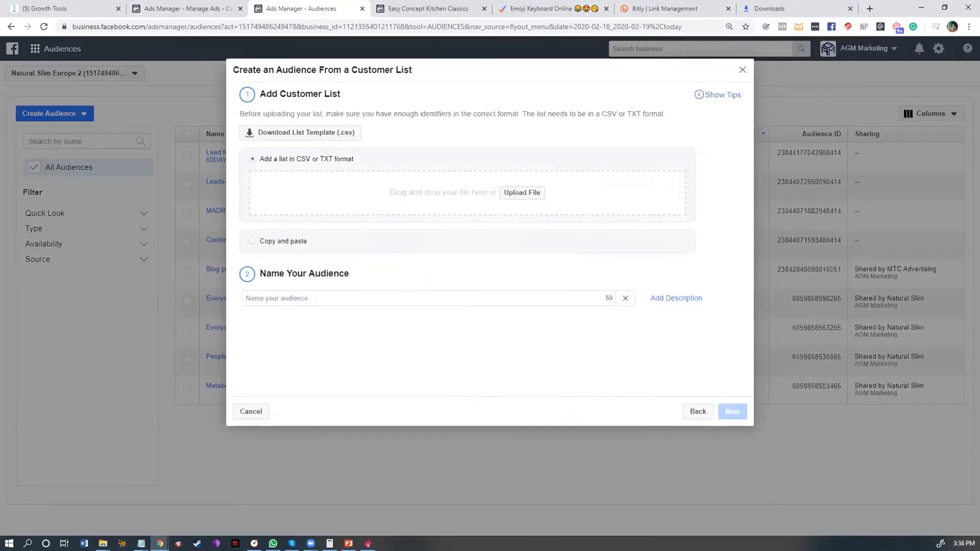
left_click_drag(0, 173, 329, 204)
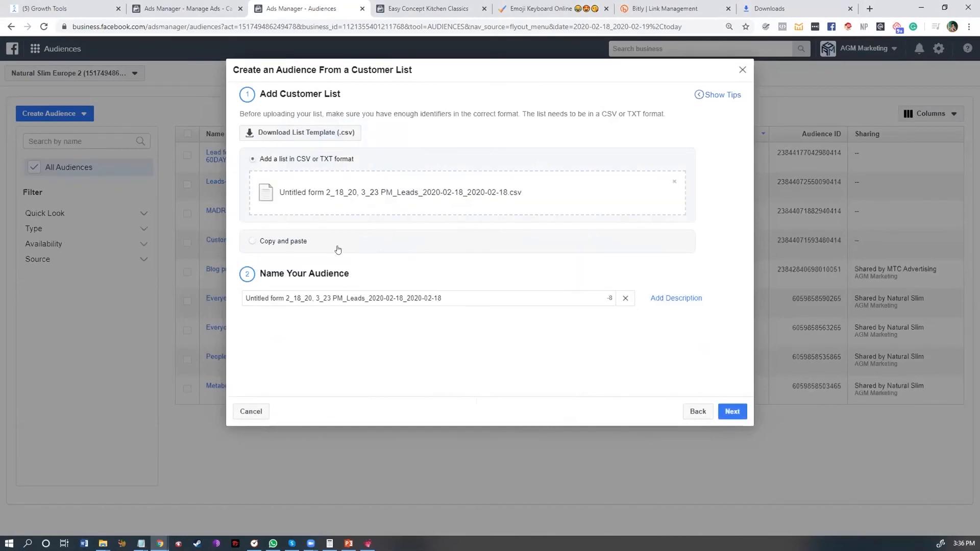
Name the customer list audience "Lead form - SUBMITTED- FEB" and proceed to the data mapping
left_click(338, 298)
key("ctrl+a")
key("ctrl+v")
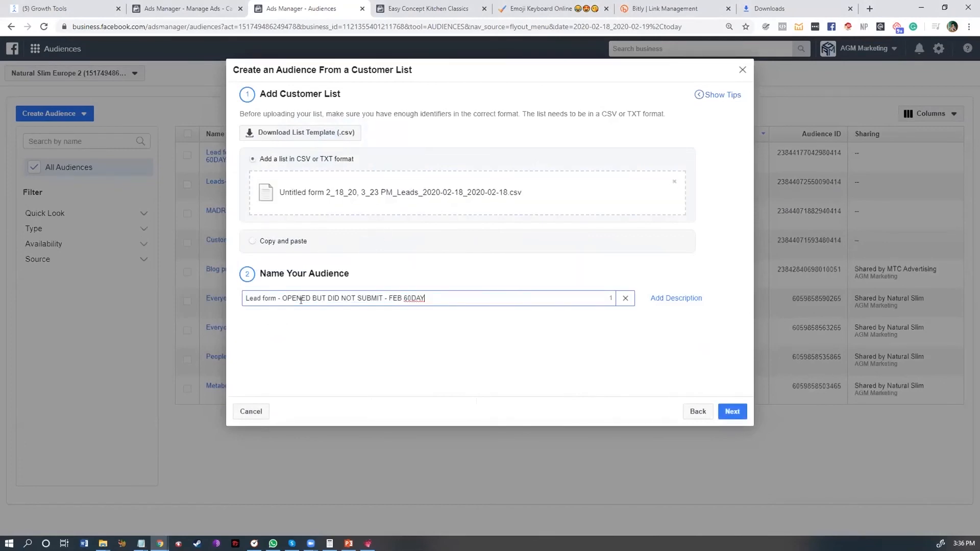
left_click(419, 366)
left_click_drag(285, 294, 384, 296)
type("SUBMITTED")
key("BackSpace")
key("ctrl+shift+Left")
key("BackSpace")
key("ctrl+a")
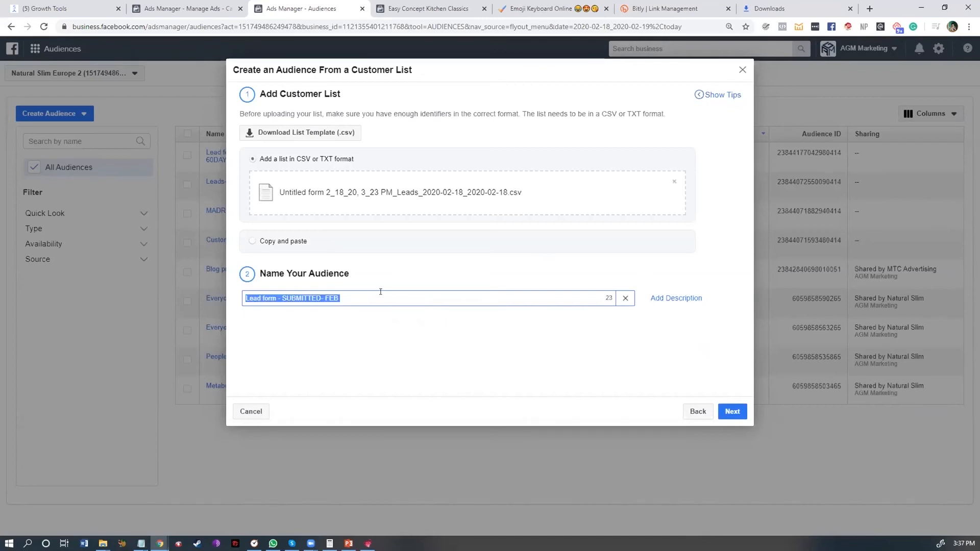
left_click(733, 411)
Review the email column's mapping and map the phone_number column to the Phone Number identifier
left_click(415, 243)
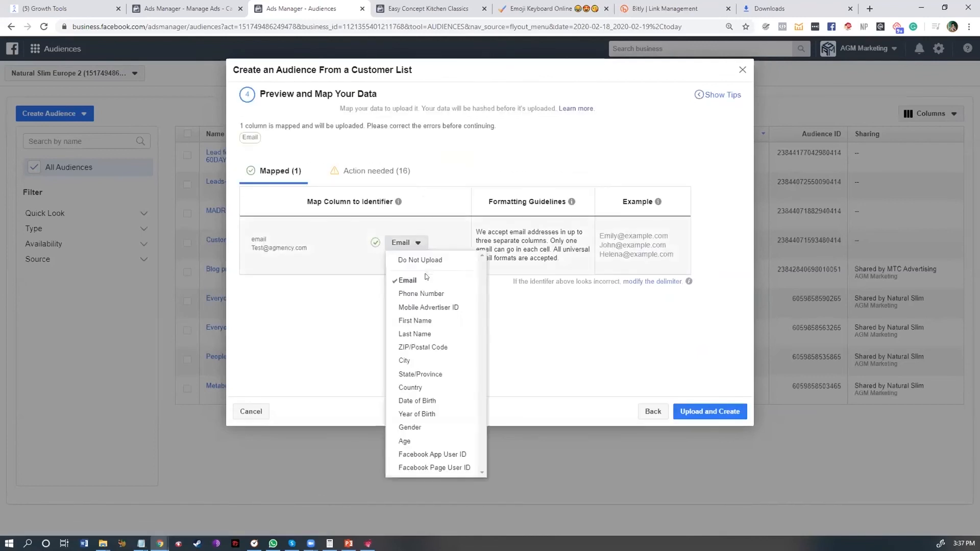
left_click(314, 252)
left_click_drag(302, 248, 248, 248)
left_click(314, 269)
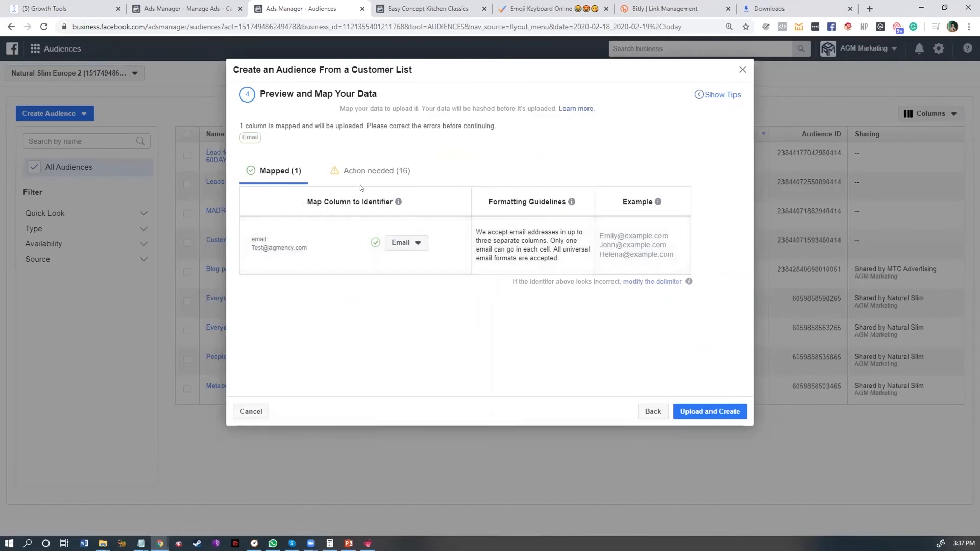
left_click(371, 174)
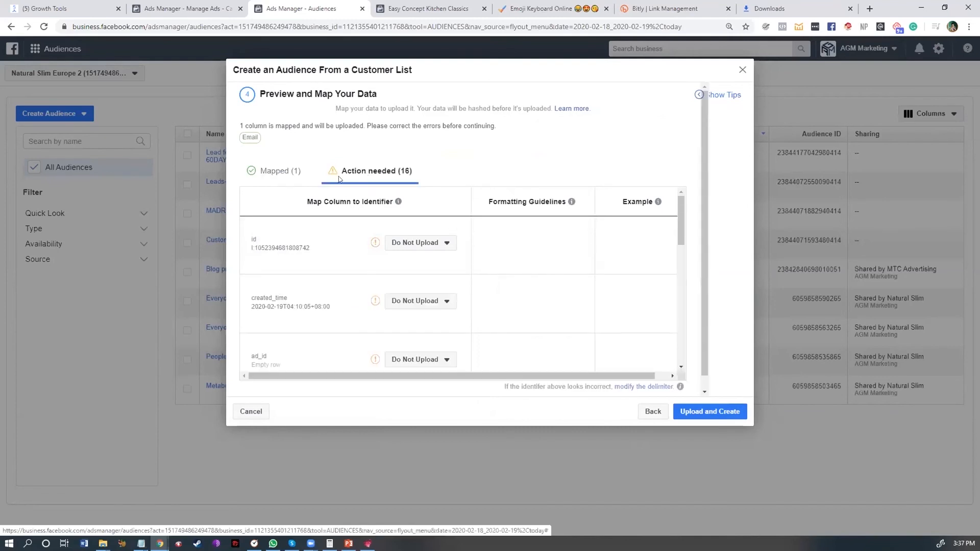
scroll(340, 266, "down", 15)
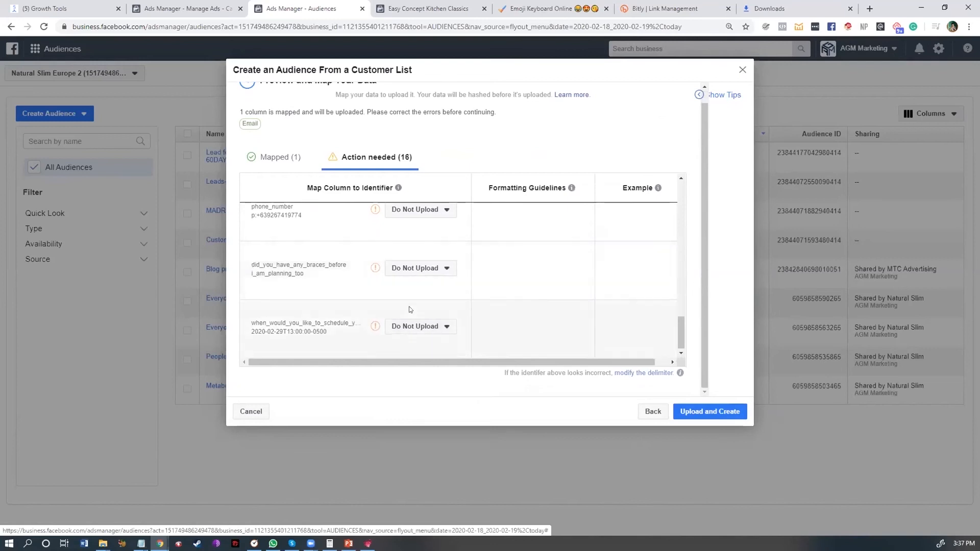
scroll(431, 280, "up", 1)
left_click(419, 261)
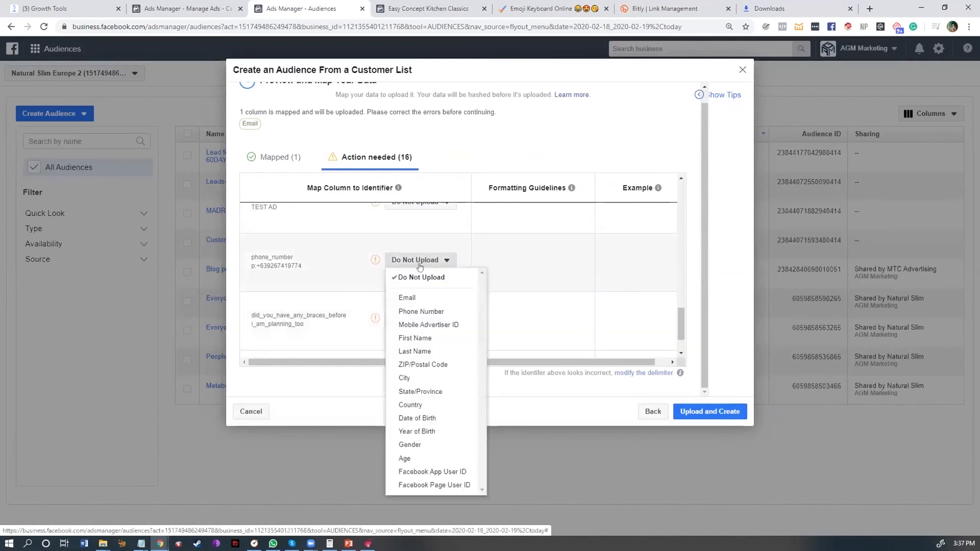
left_click(421, 311)
scroll(388, 286, "up", 1)
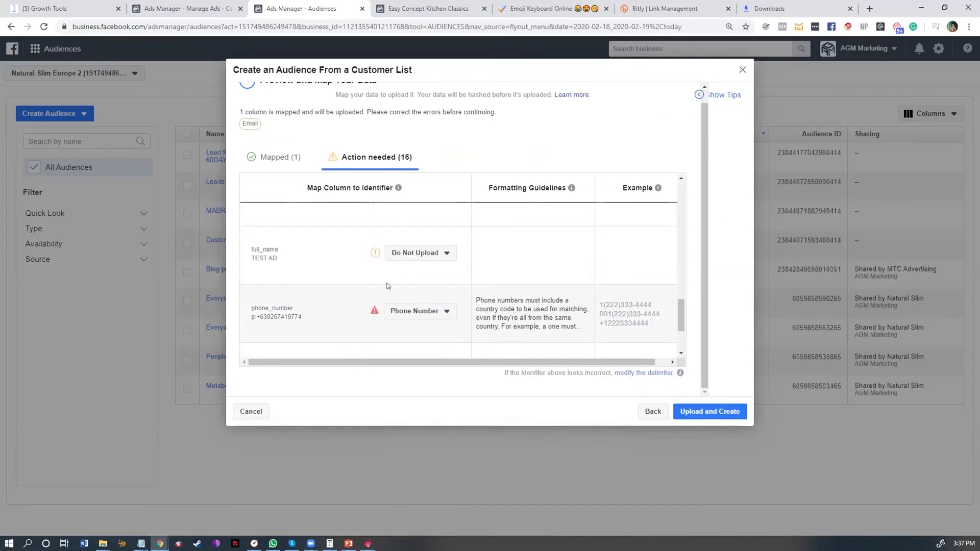
Check the identifier options for the full_name column and open the leads CSV file in Excel
left_click(408, 253)
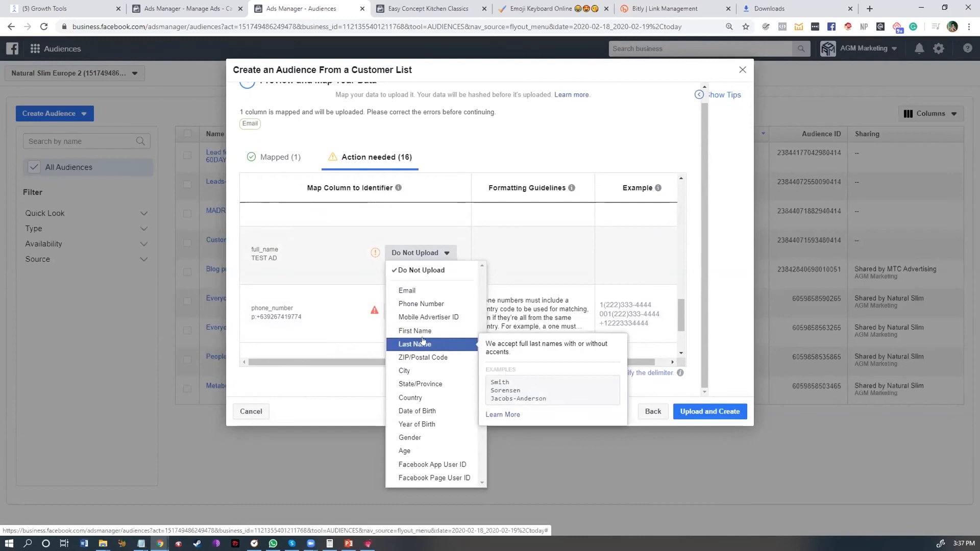
left_click(534, 250)
key("super+e")
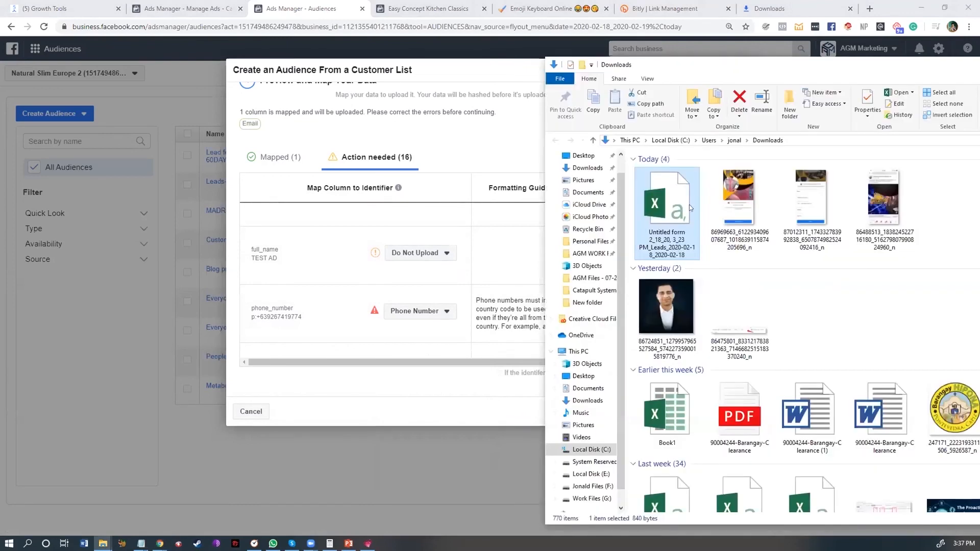
double_click(688, 249)
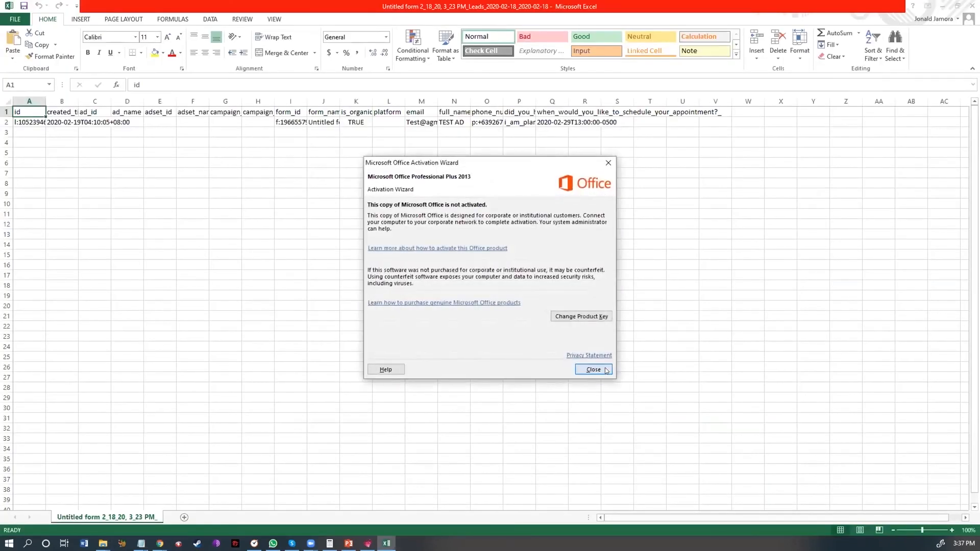
left_click(606, 371)
Widen all columns of the leads sheet so their contents are readable
key("ctrl+a")
key("ctrl+a")
left_click_drag(160, 101, 236, 158)
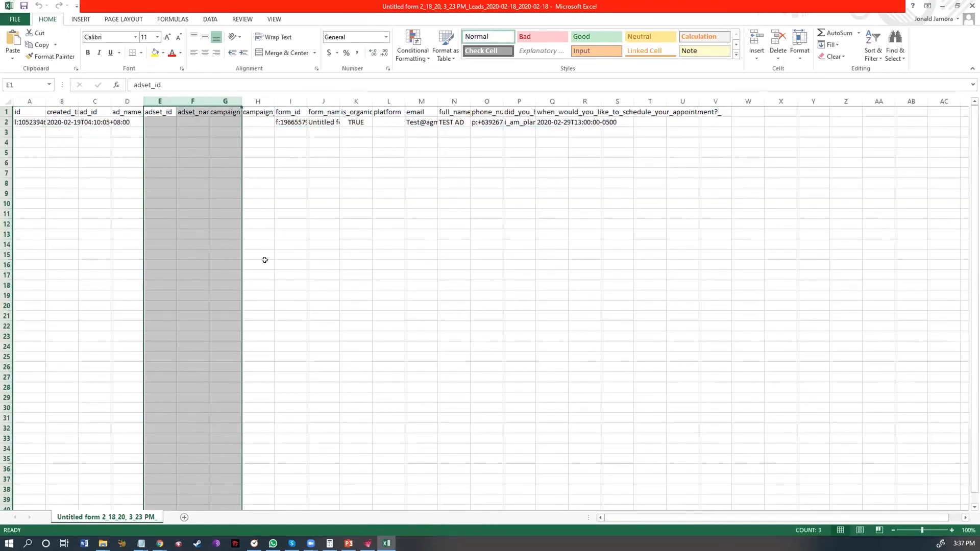
left_click(227, 213)
key("ctrl+a")
left_click_drag(172, 98, 222, 98)
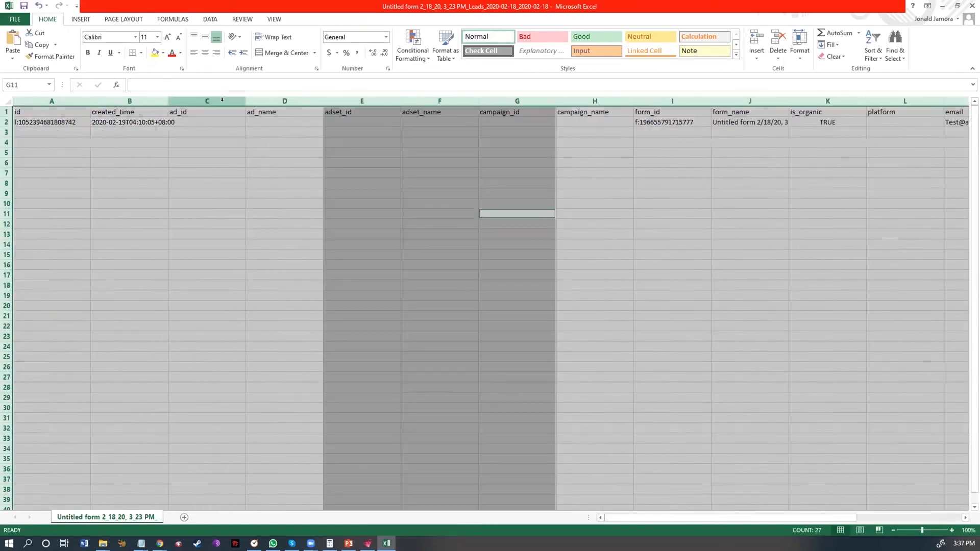
Select the full_name column and look at the data tools available for it
left_click(452, 508)
scroll(638, 514, "right", 5)
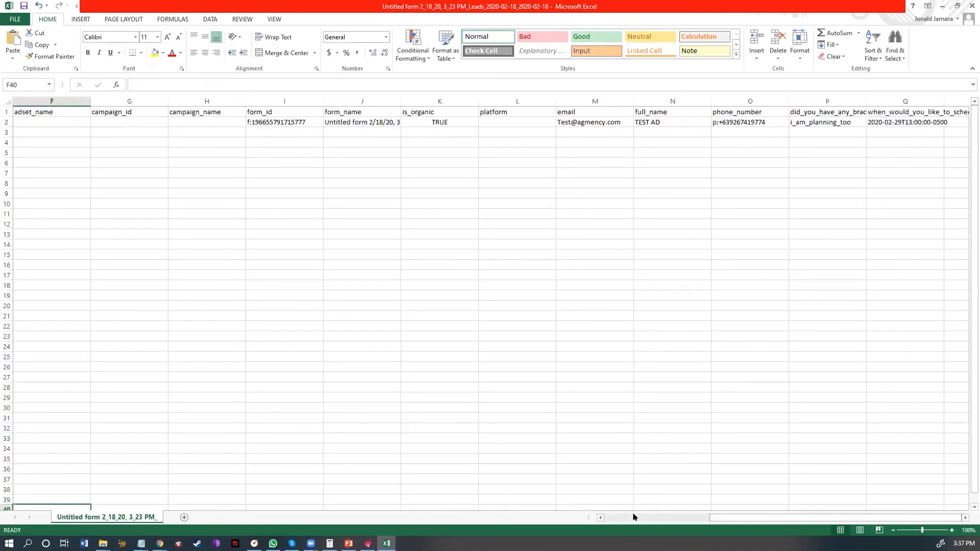
left_click(673, 101)
left_click(210, 19)
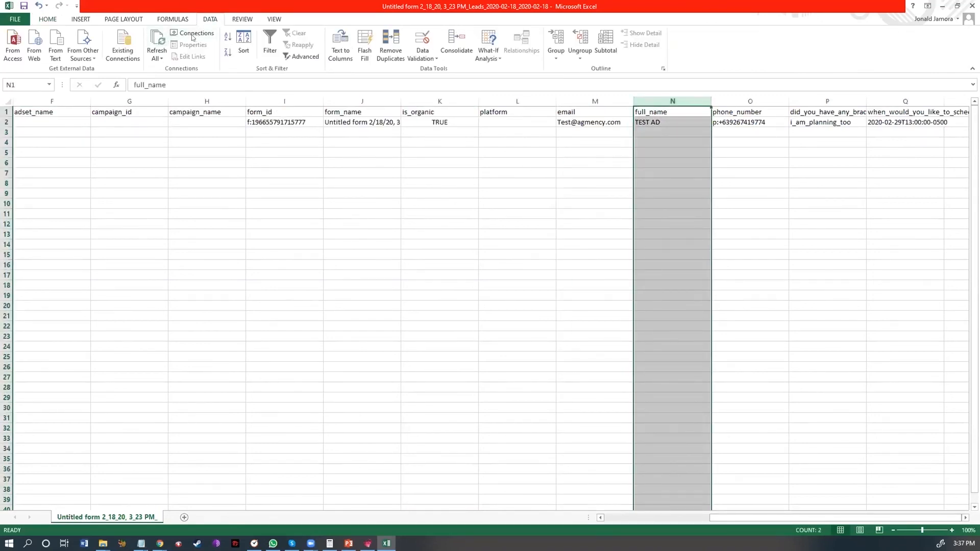
Copy the entire contents of the leads sheet
left_click(85, 132)
key("ctrl+a")
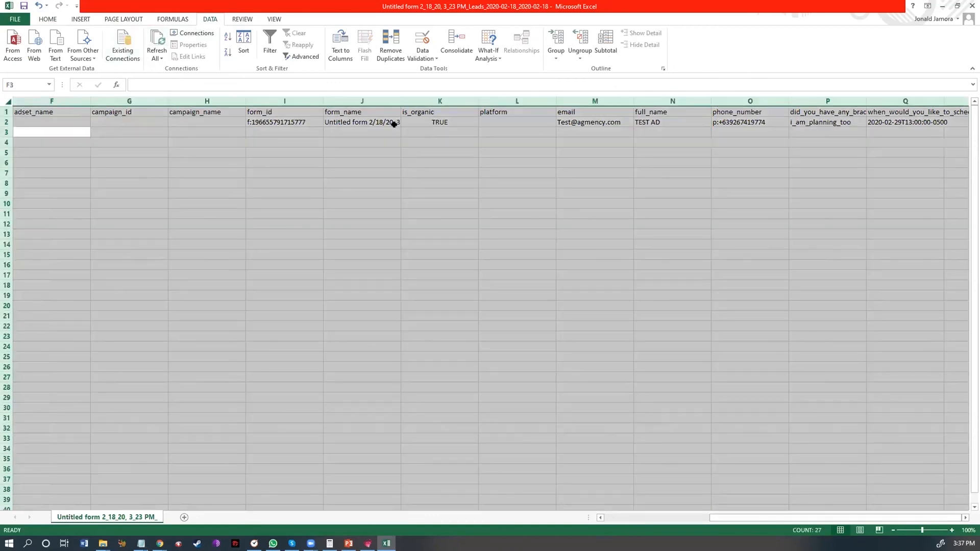
key("ctrl+c")
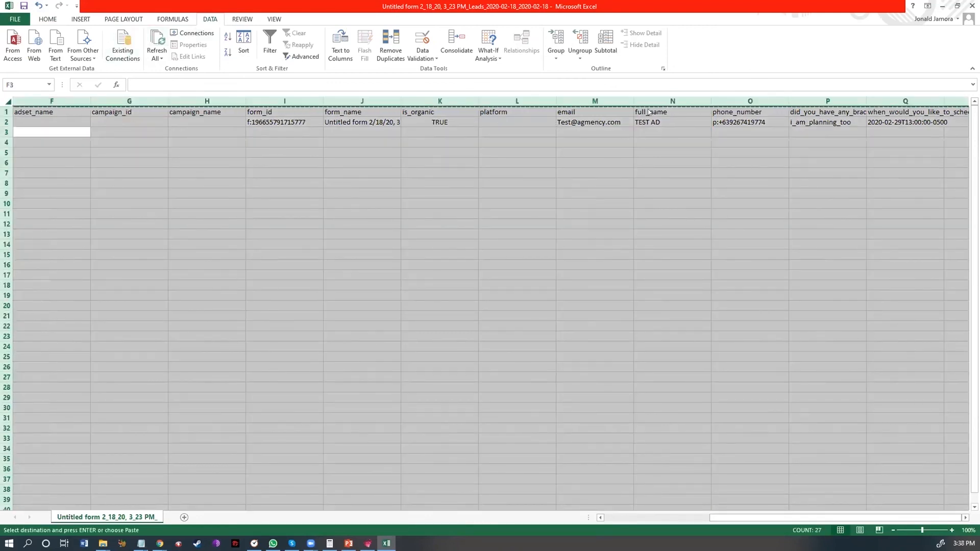
left_click(595, 133)
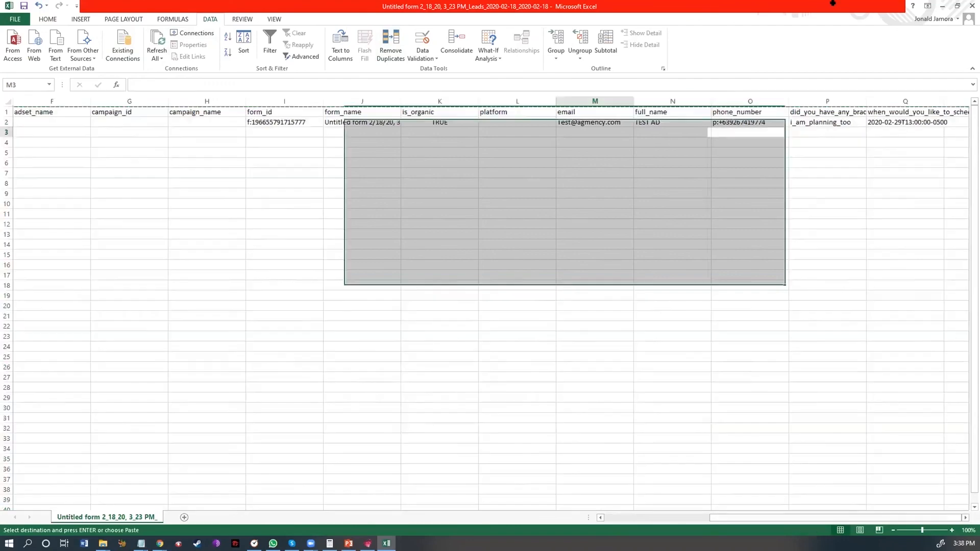
Switch to Chrome, close the downloads page and create a blank Google Sheets spreadsheet
left_click(957, 6)
left_click(746, 5)
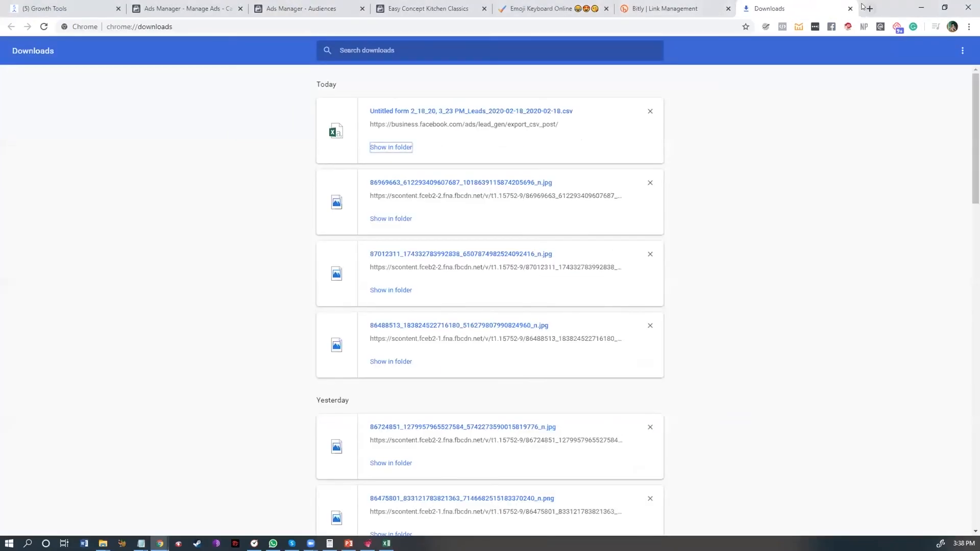
key("ctrl+w")
key("ctrl+t")
left_click(111, 43)
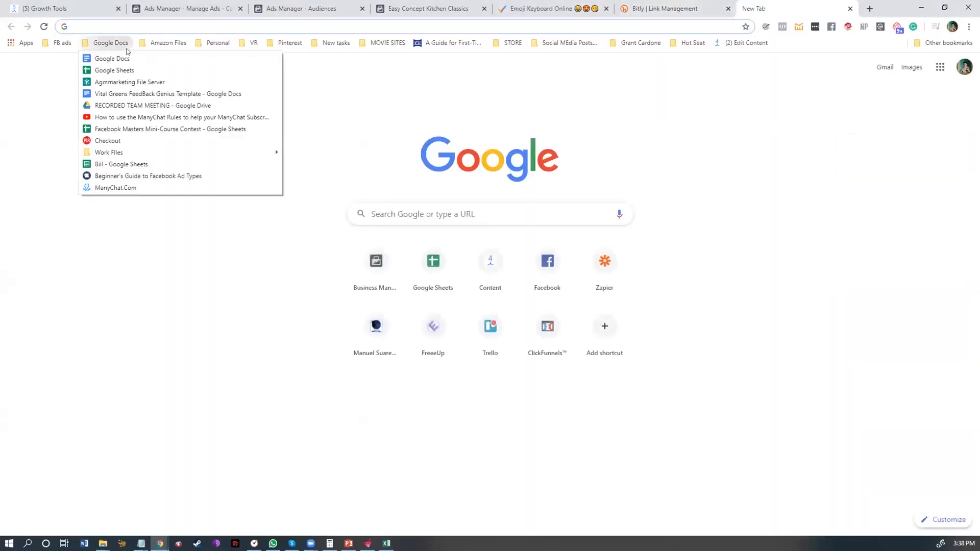
left_click(108, 71)
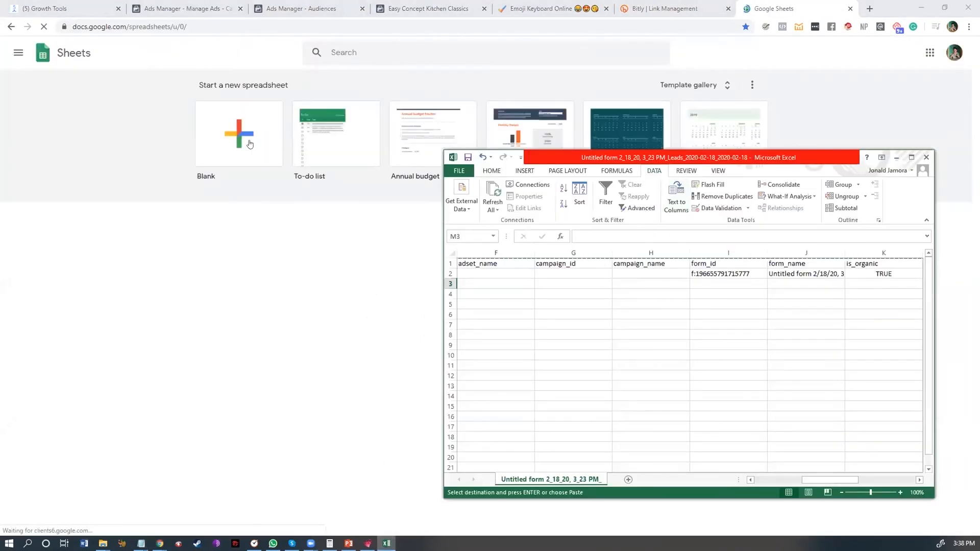
left_click(234, 135)
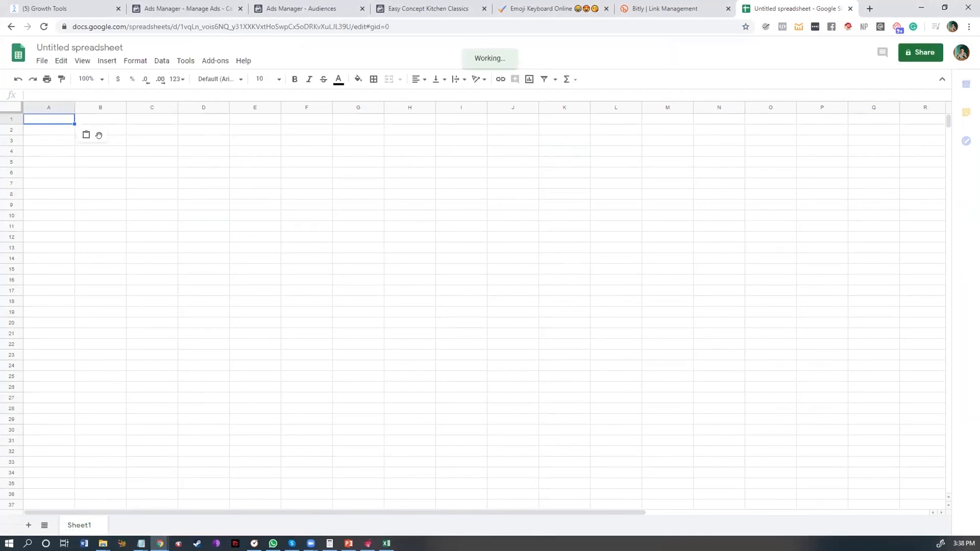
Paste the copied leads data into the blank spreadsheet and widen all its columns
key("ctrl+v")
key("ctrl+a")
left_click_drag(75, 108, 128, 123)
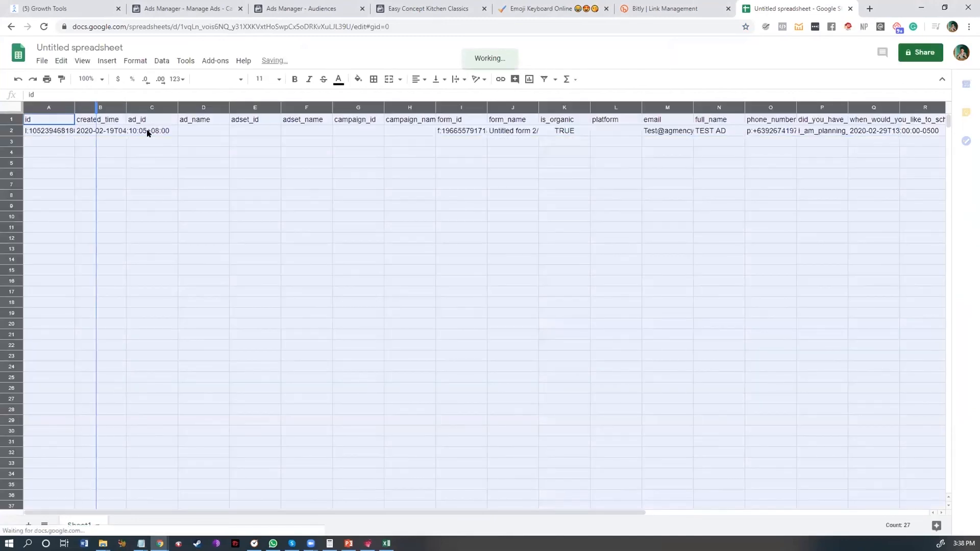
left_click(664, 327)
Split the full_name column's text into separate columns using a space as the separator
left_click_drag(289, 512, 695, 511)
left_click(266, 104)
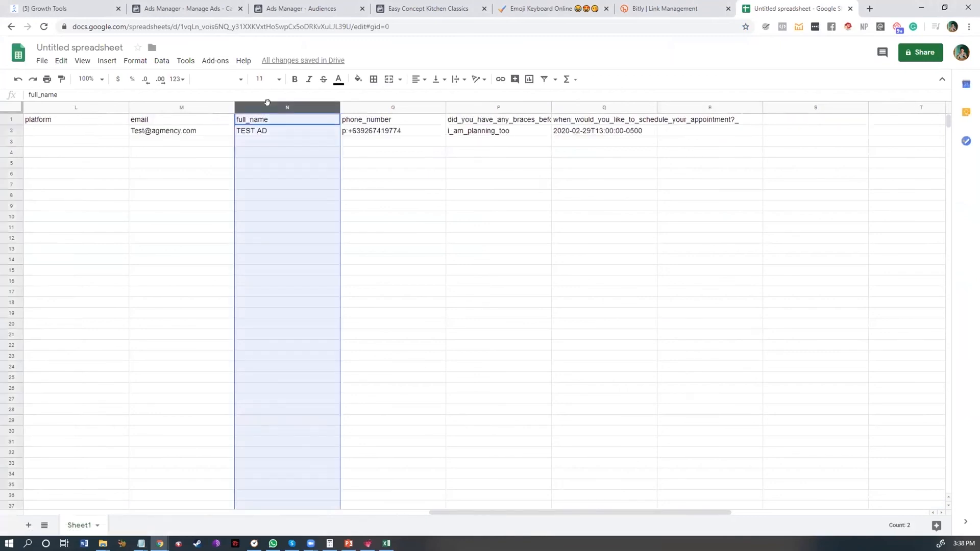
double_click(254, 132)
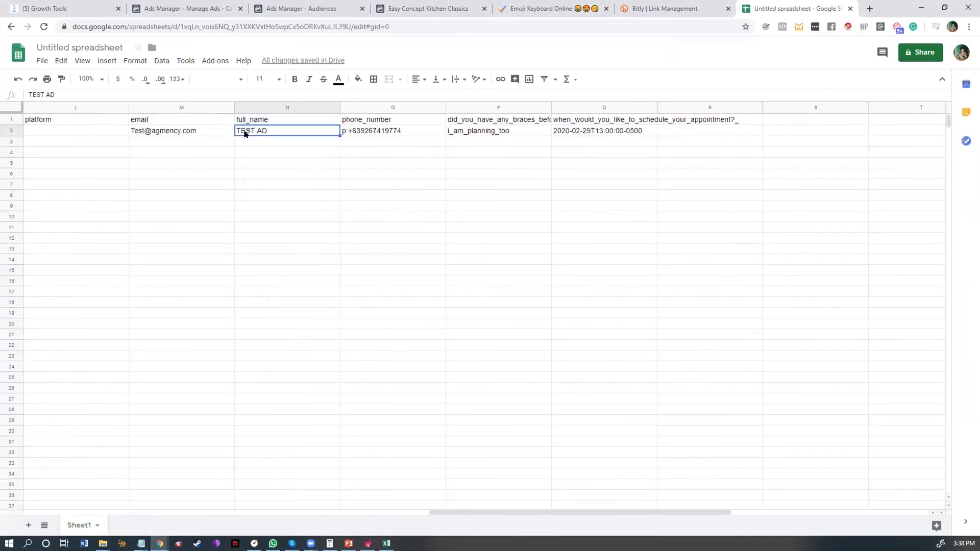
double_click(263, 131)
left_click(276, 107)
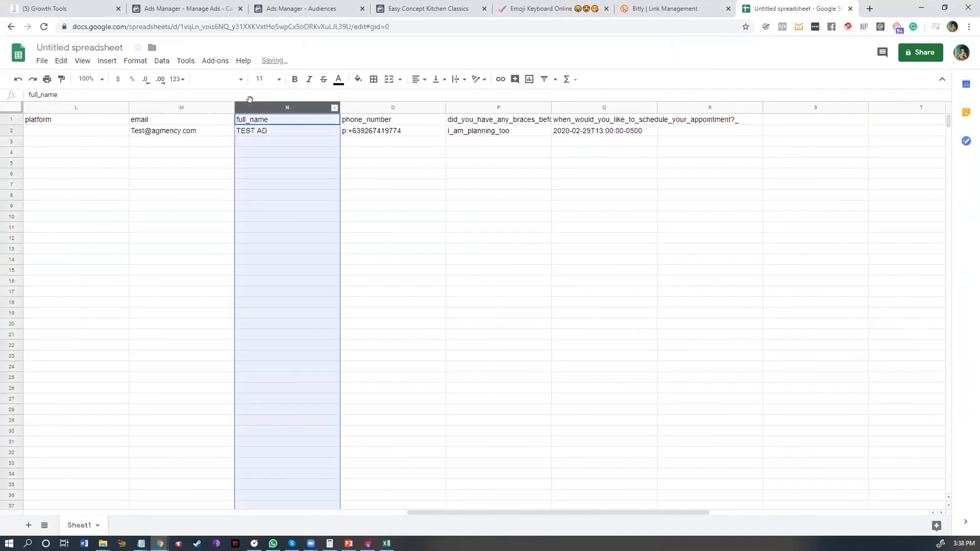
left_click(161, 61)
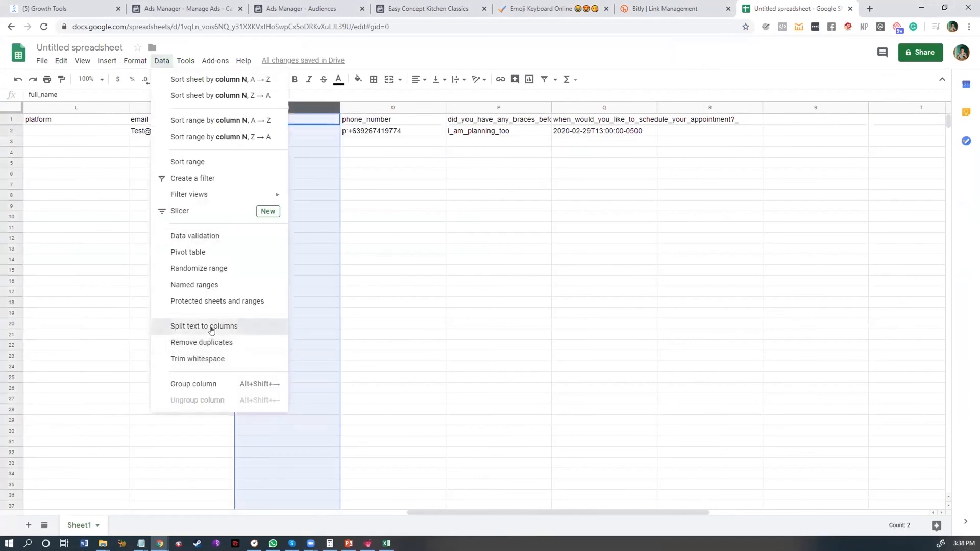
left_click(209, 325)
left_click(321, 481)
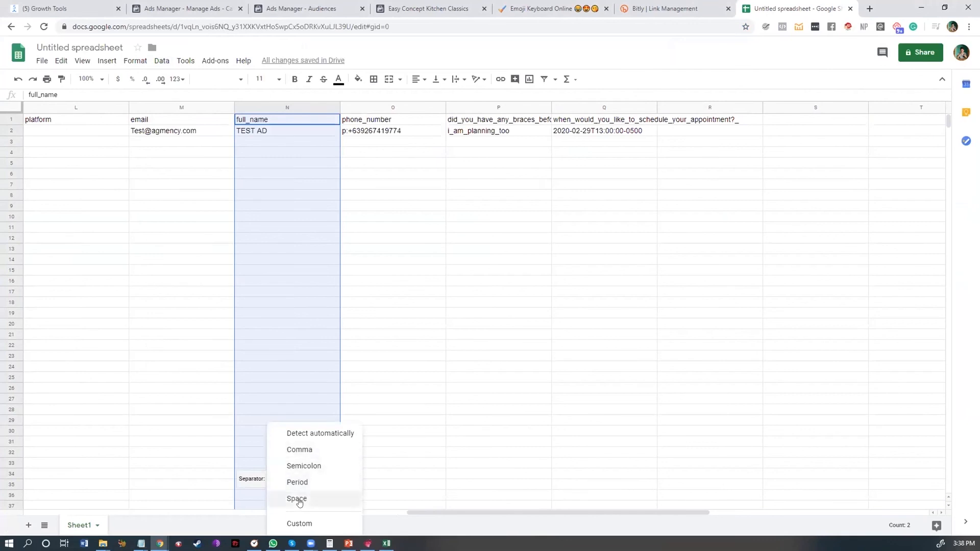
left_click(300, 499)
left_click(388, 216)
Rename the headers of the two split name columns to First and Last Name
left_click(255, 123)
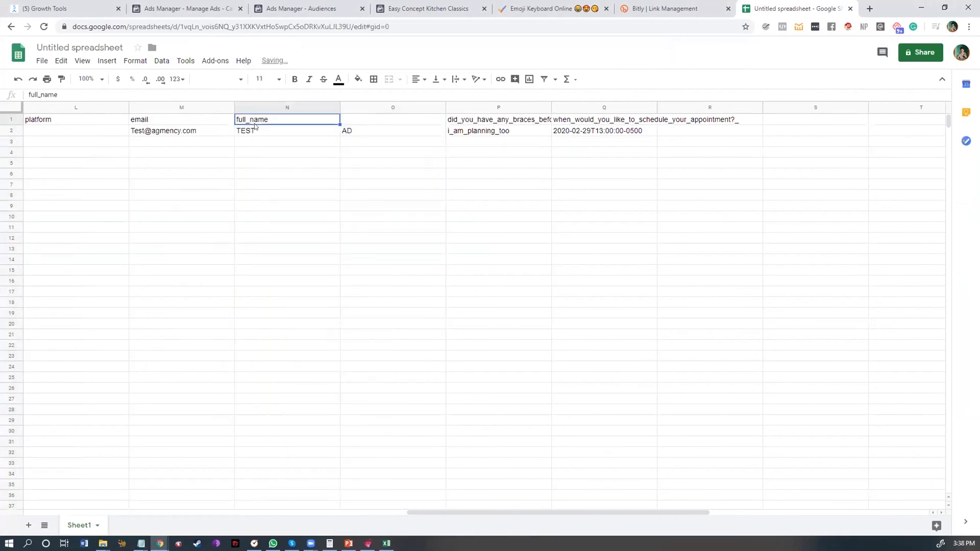
type("First")
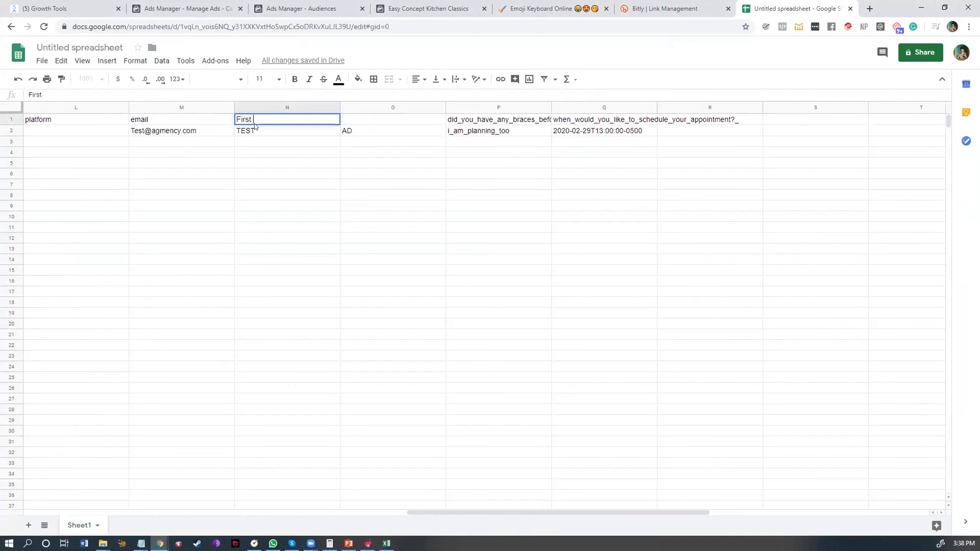
key("Tab")
type("Last Name")
left_click_drag(309, 162, 310, 153)
left_click(595, 399)
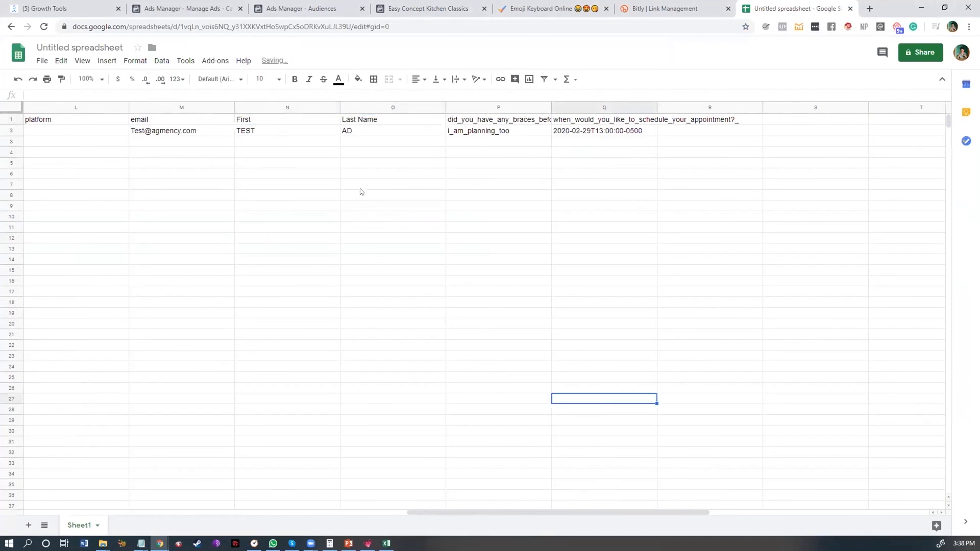
Select the First and Last Name columns and look through their rows
double_click(286, 119)
left_click_drag(287, 119, 331, 366)
scroll(326, 255, "up", 3)
left_click_drag(290, 105, 371, 103)
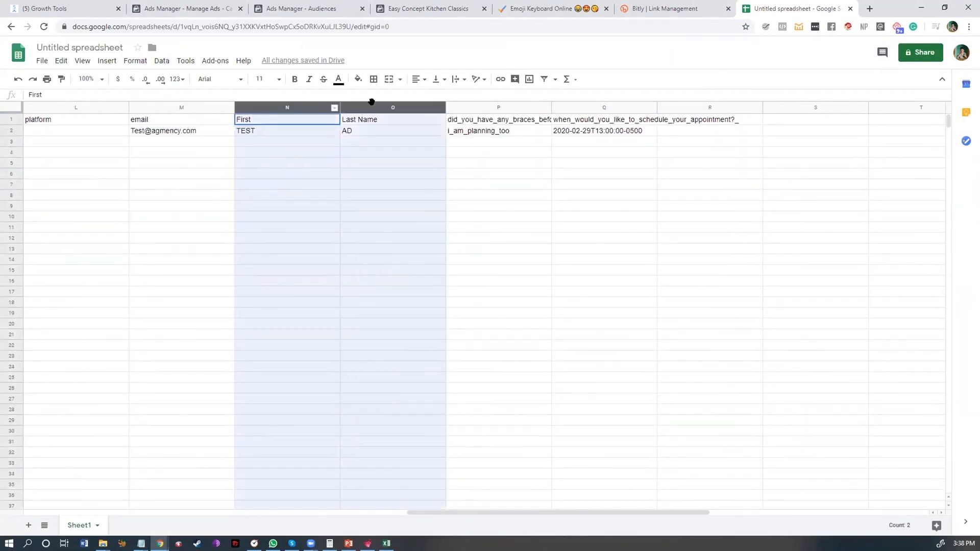
scroll(361, 244, "down", 5)
scroll(402, 399, "down", 4)
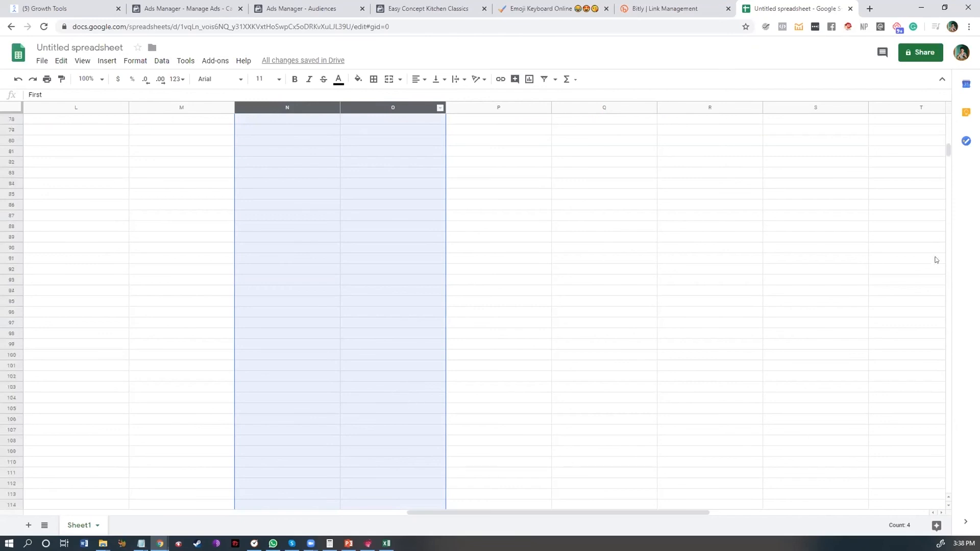
left_click_drag(947, 148, 905, 56)
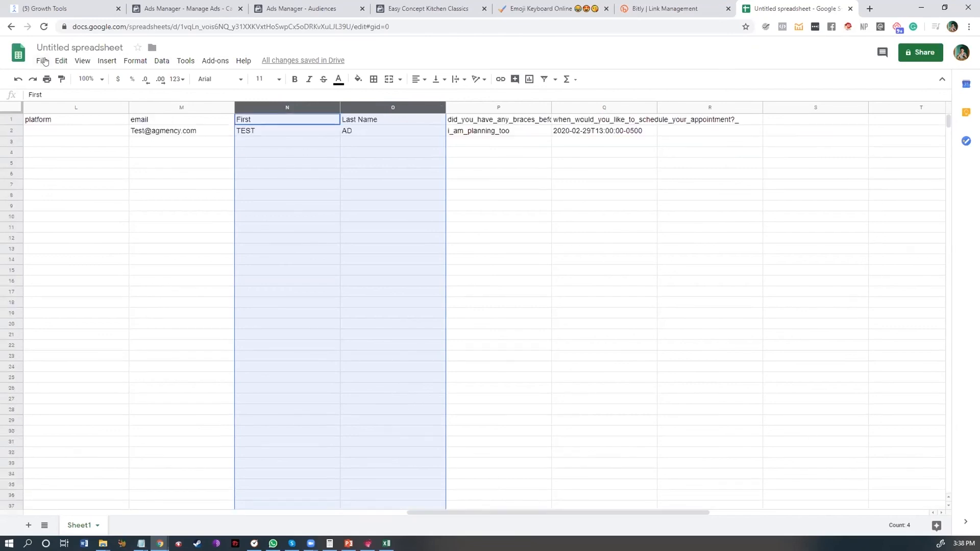
Download the current sheet as a comma-separated values file and show the file in its folder
left_click(42, 60)
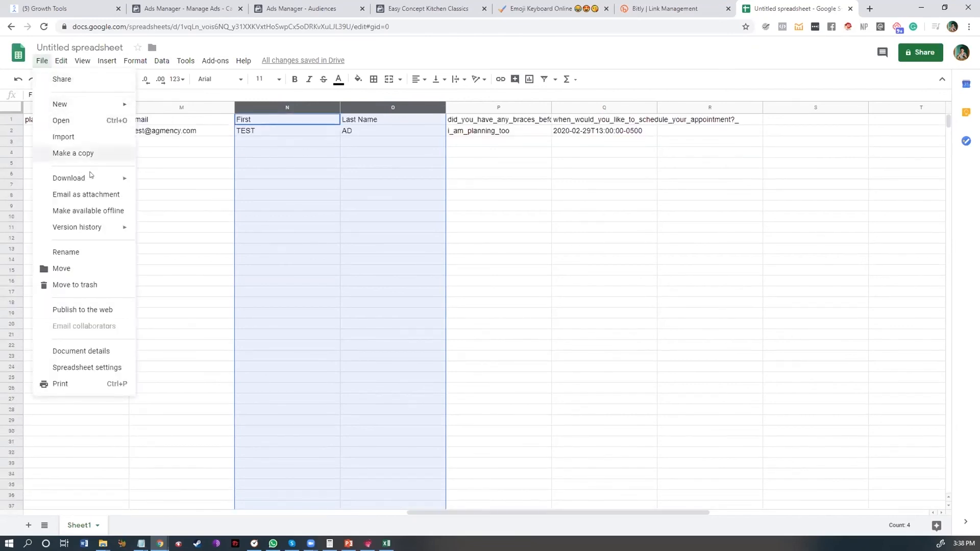
mouse_move(77, 178)
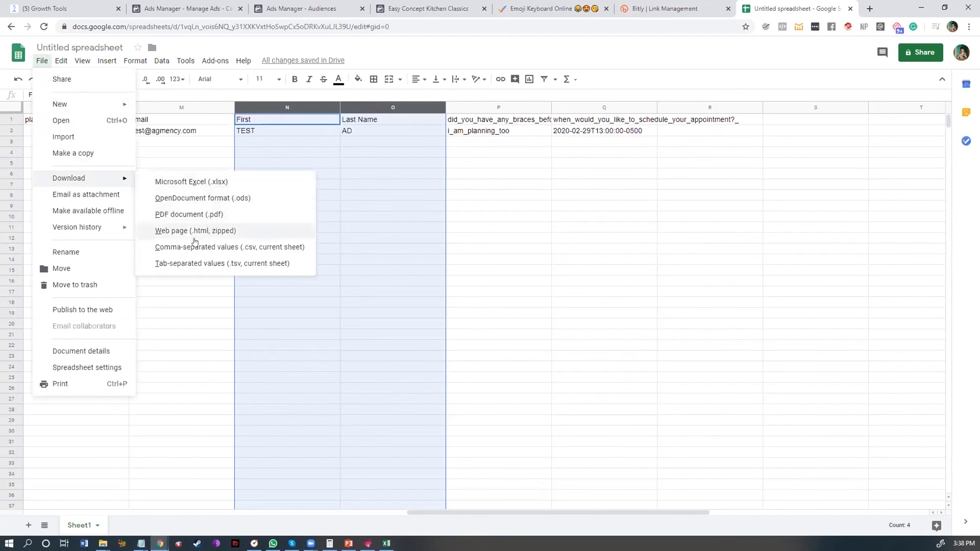
left_click(206, 247)
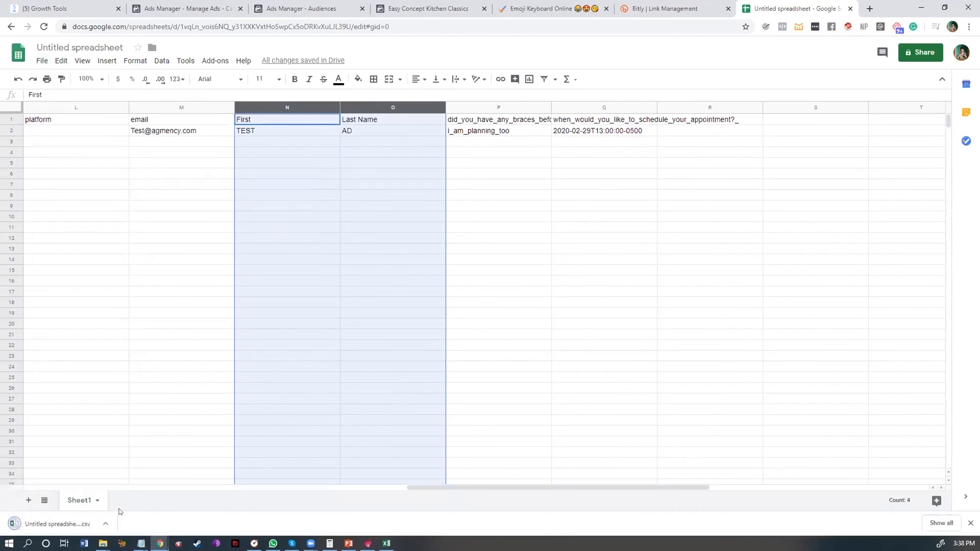
left_click(107, 523)
left_click(118, 488)
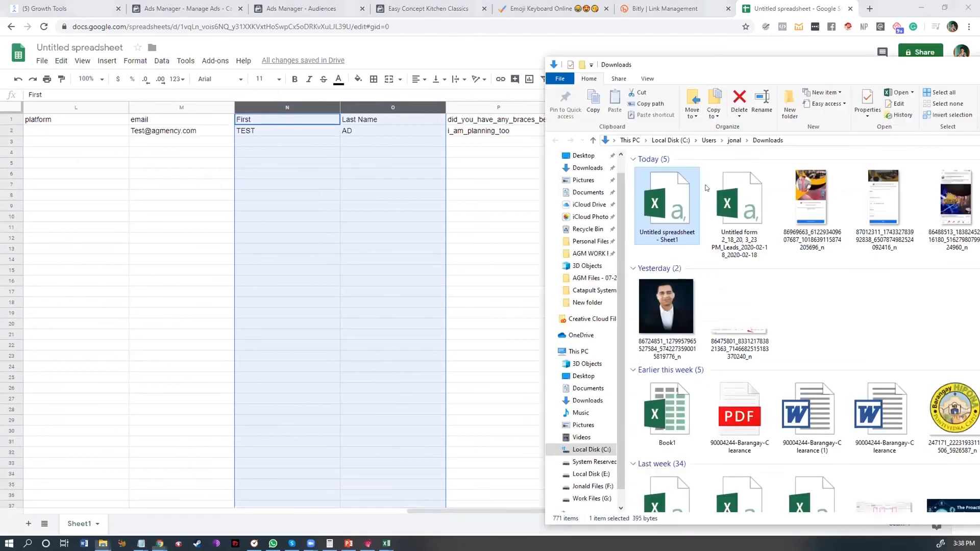
Replace the audience's customer list in Ads Manager with Untitled spreadsheet - Sheet1.csv and proceed to data mapping
left_click(884, 11)
left_click(302, 8)
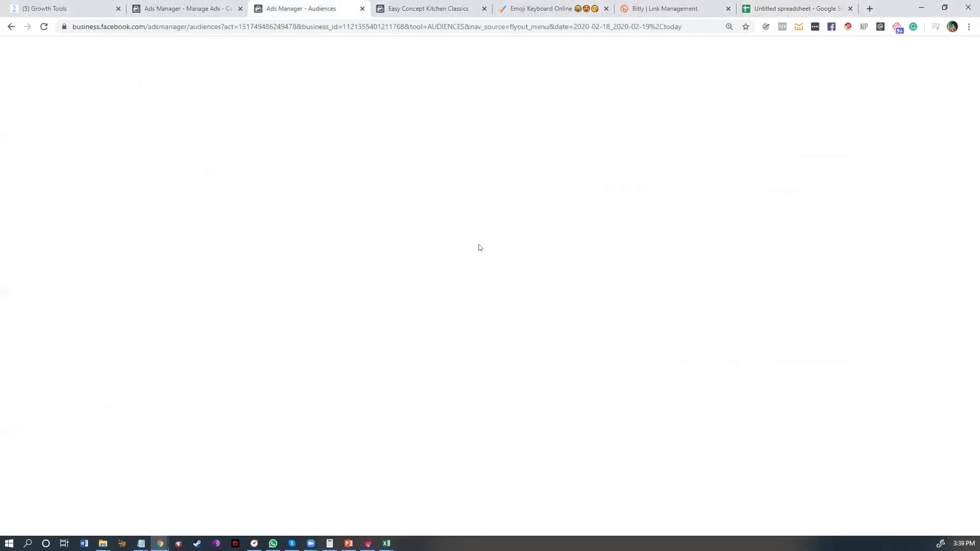
left_click(648, 413)
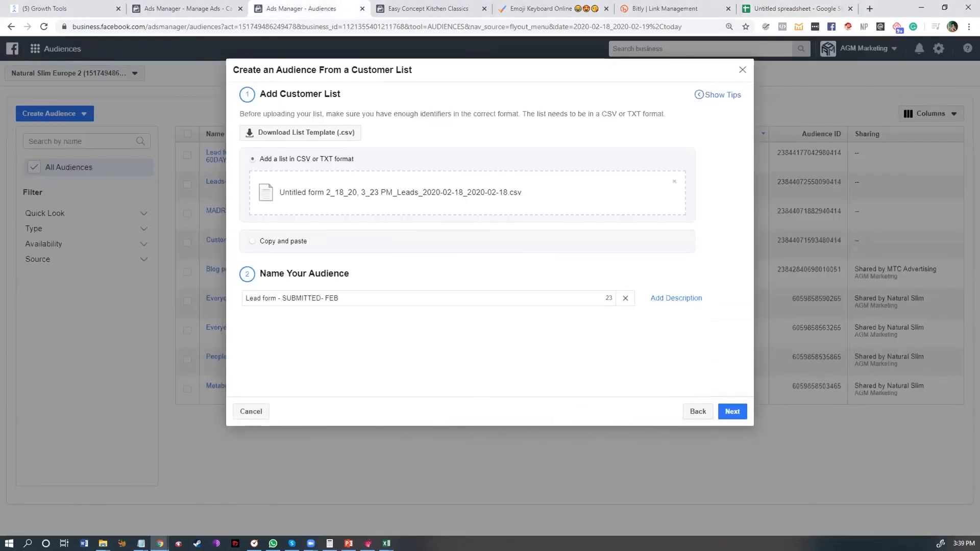
left_click_drag(979, 206, 620, 204)
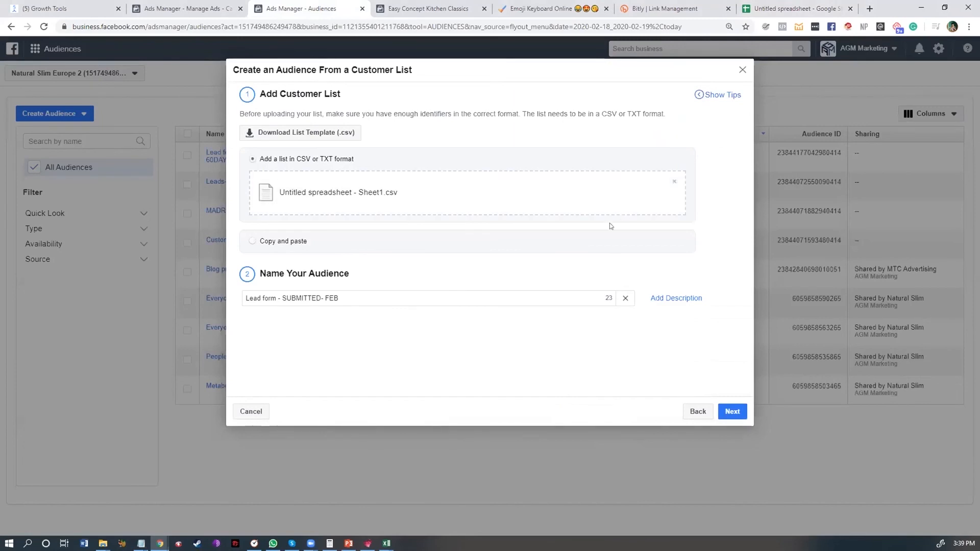
left_click(731, 411)
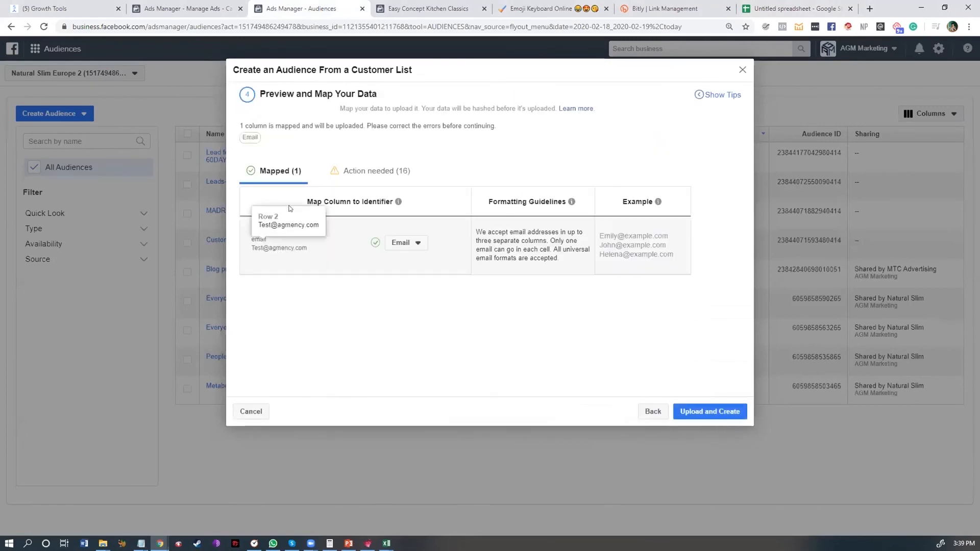
Map the Last Name column to the Last Name identifier and the First column to First Name
left_click_drag(250, 248, 308, 248)
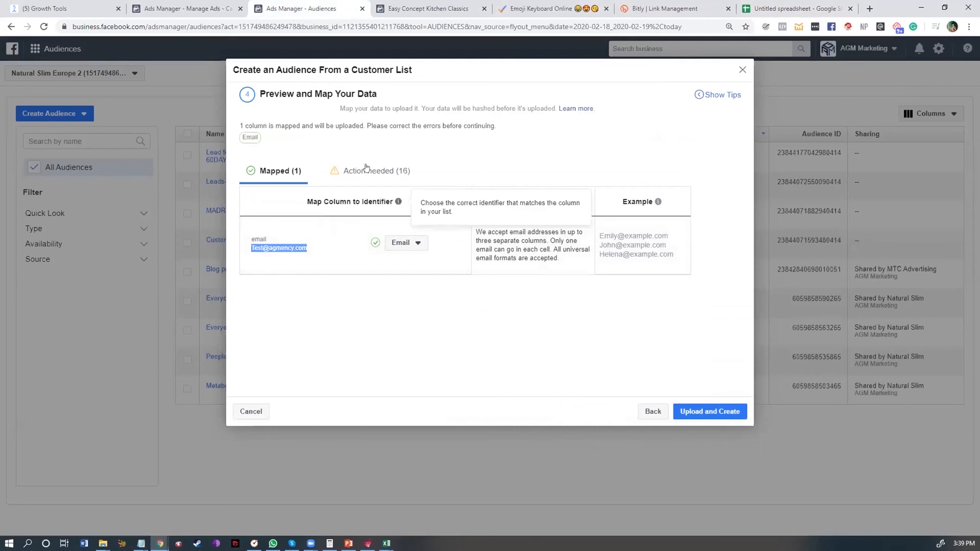
left_click(376, 171)
scroll(418, 275, "down", 10)
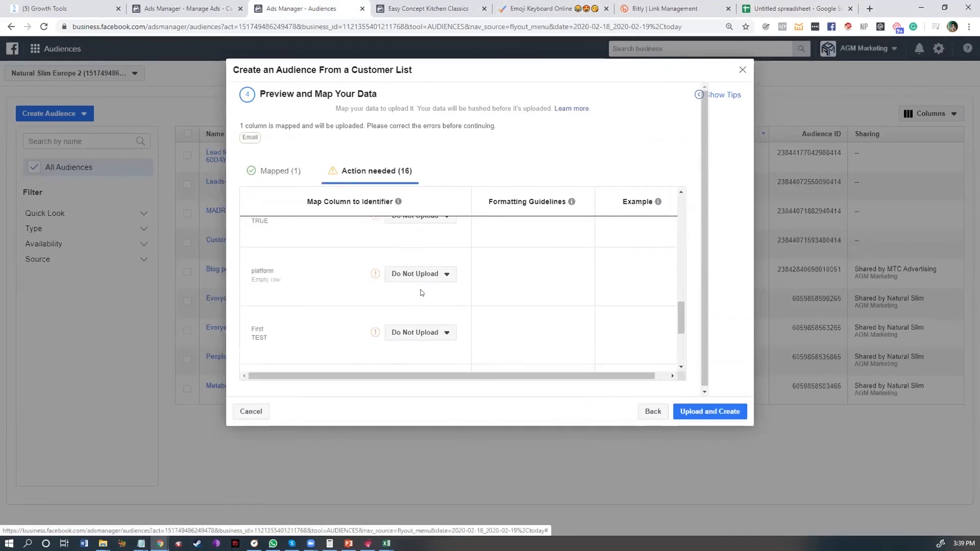
scroll(437, 284, "up", 1)
left_click(420, 274)
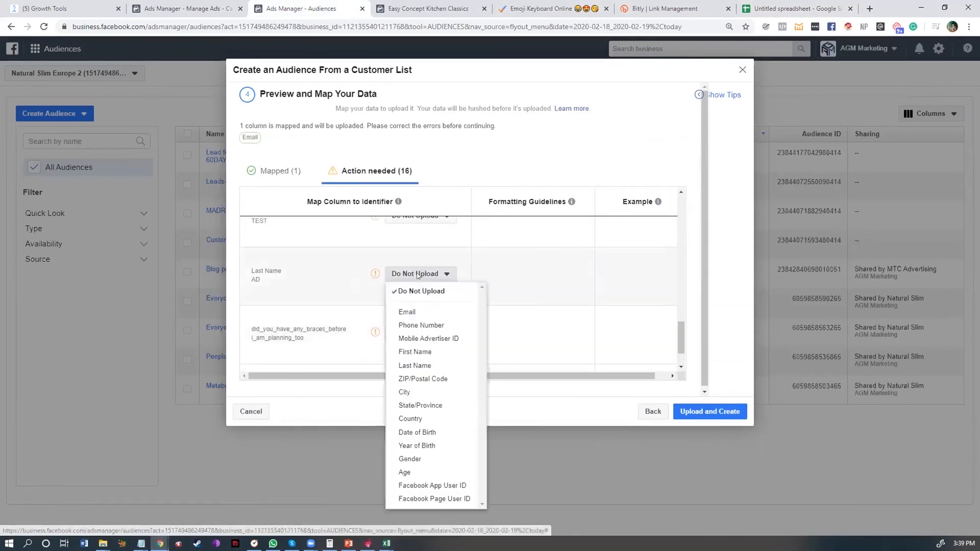
left_click(415, 366)
scroll(424, 322, "down", 2)
scroll(336, 336, "down", 5)
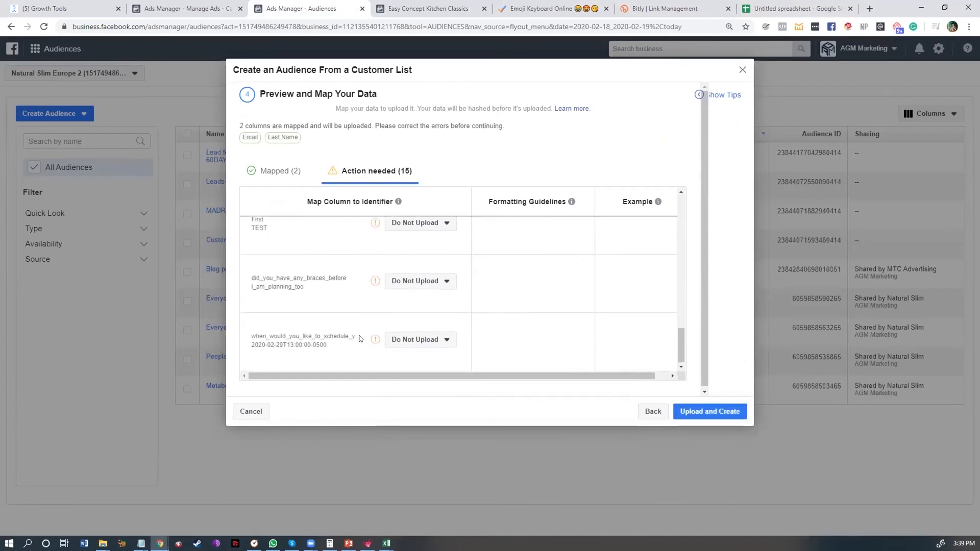
left_click(416, 223)
left_click(414, 301)
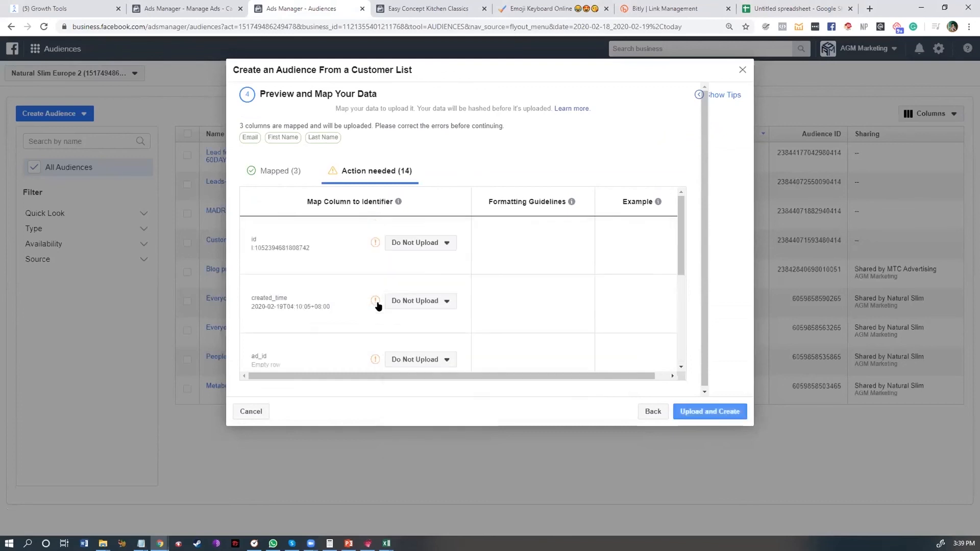
Review the columns still needing action and the list of mapped columns
scroll(364, 323, "down", 7)
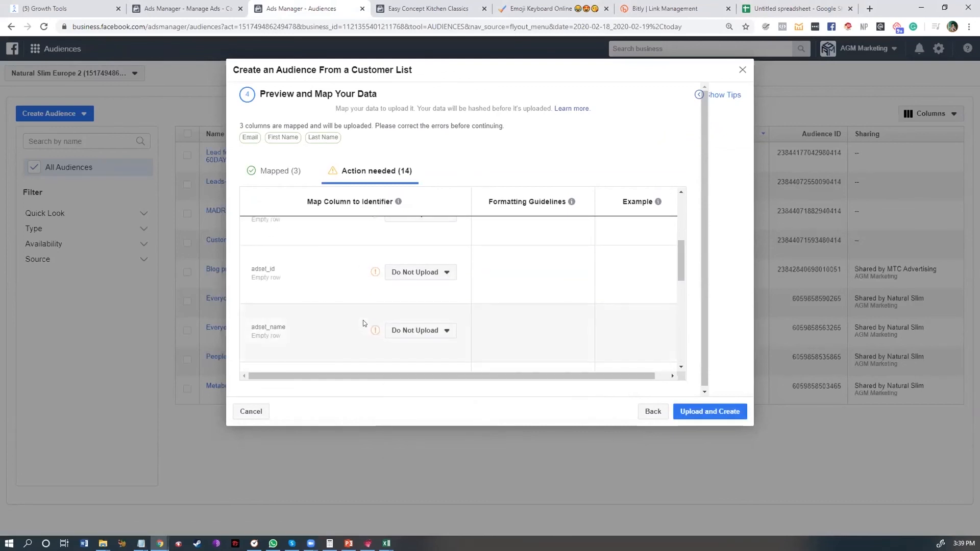
scroll(363, 320, "down", 5)
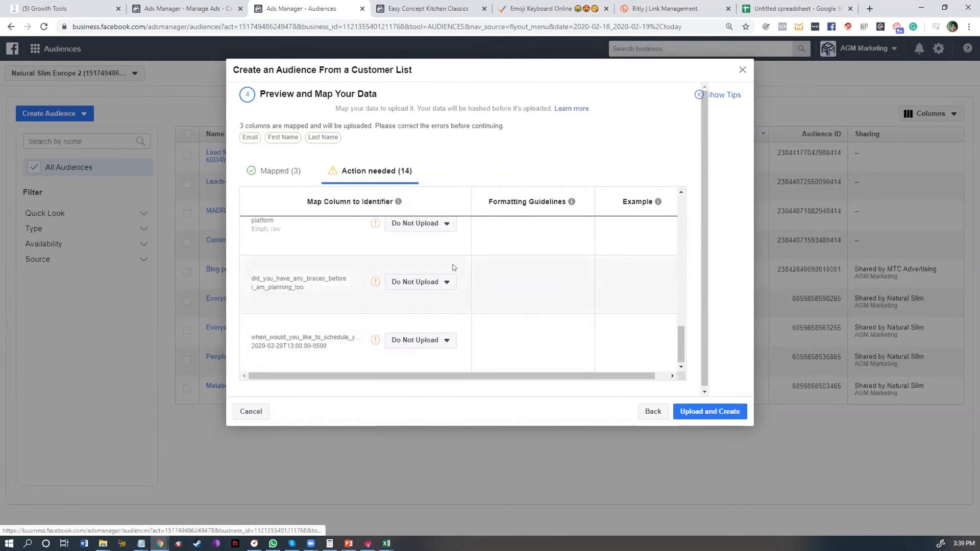
left_click(285, 176)
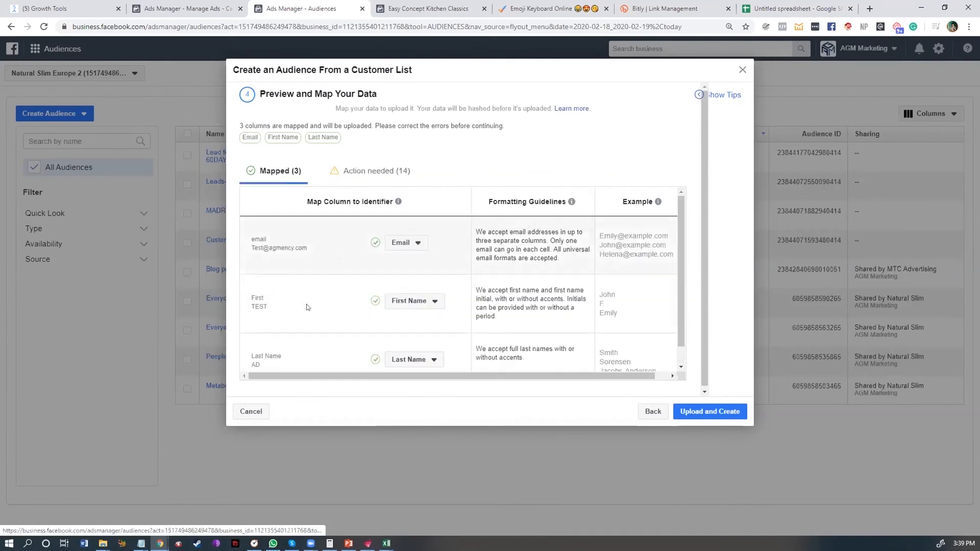
Look through the mapped email and name columns and the unmapped columns that still need action in the data preview
scroll(307, 307, "down", 1)
left_click_drag(313, 174, 357, 160)
left_click(372, 172)
scroll(512, 315, "down", 10)
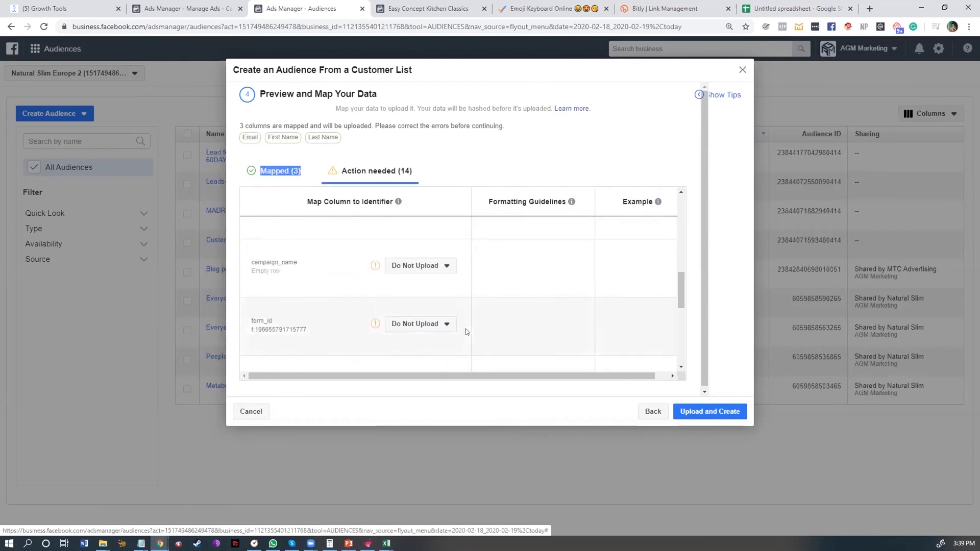
scroll(277, 289, "up", 5)
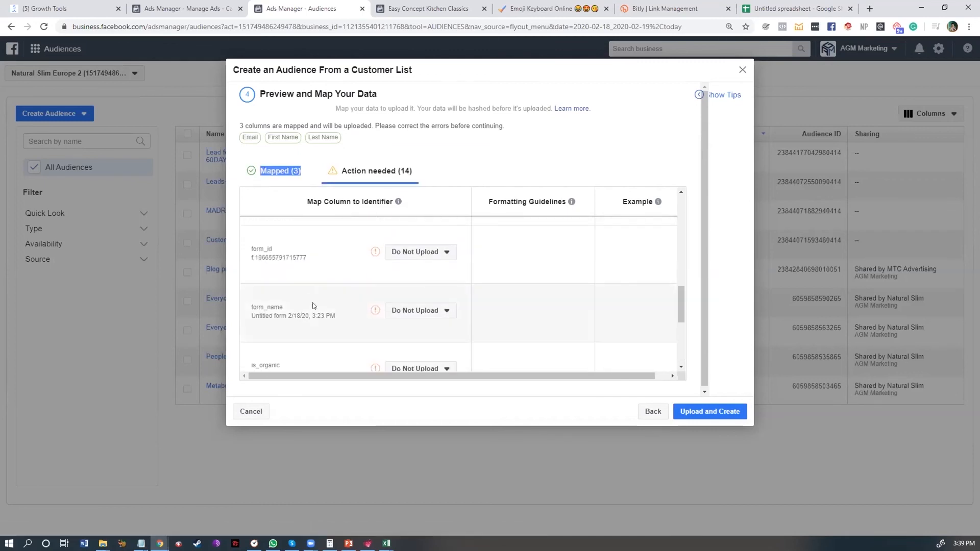
scroll(313, 304, "up", 5)
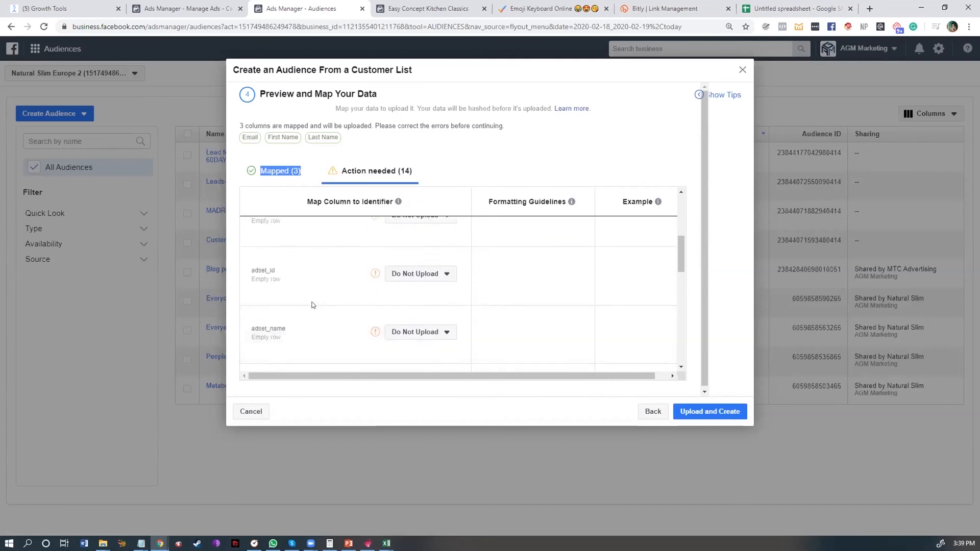
scroll(313, 305, "up", 2)
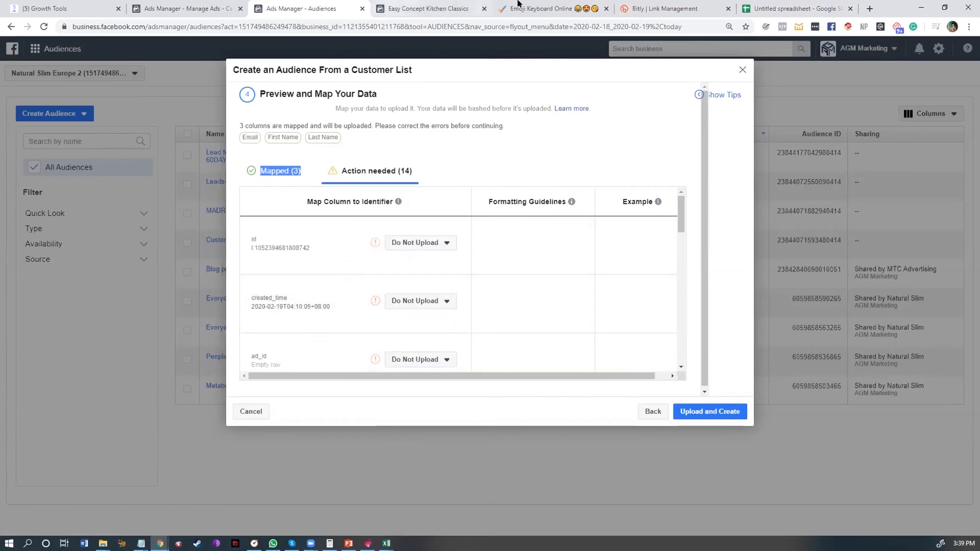
Switch to the Untitled spreadsheet in Google Sheets and check the appointment question and Last Name columns against the mapping
left_click(796, 8)
left_click(510, 305)
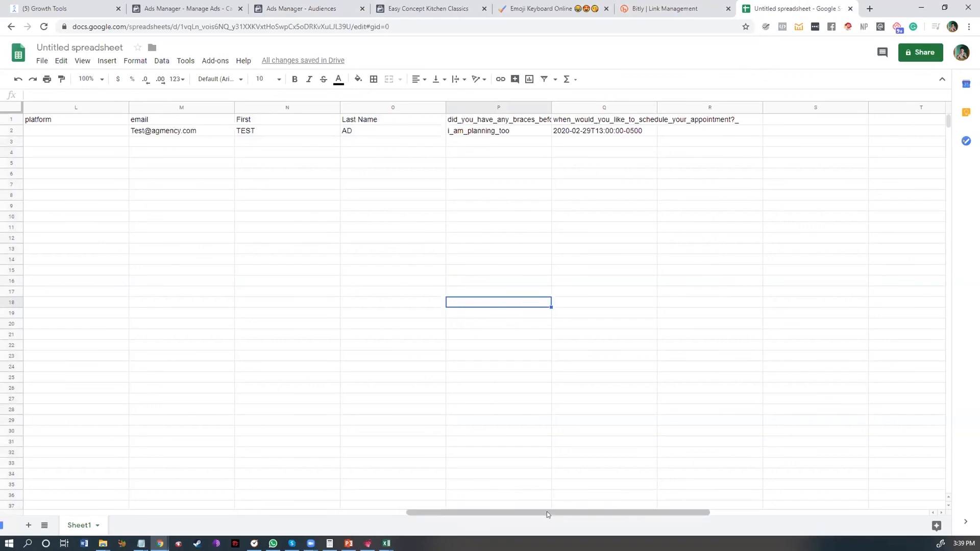
scroll(468, 512, "left", 4)
left_click_drag(424, 511, 576, 514)
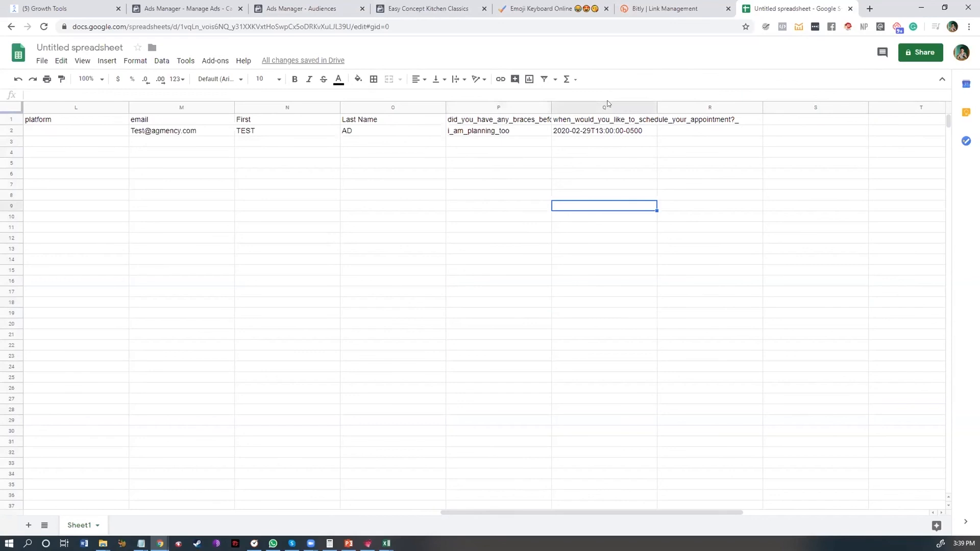
left_click(607, 106)
left_click(420, 105)
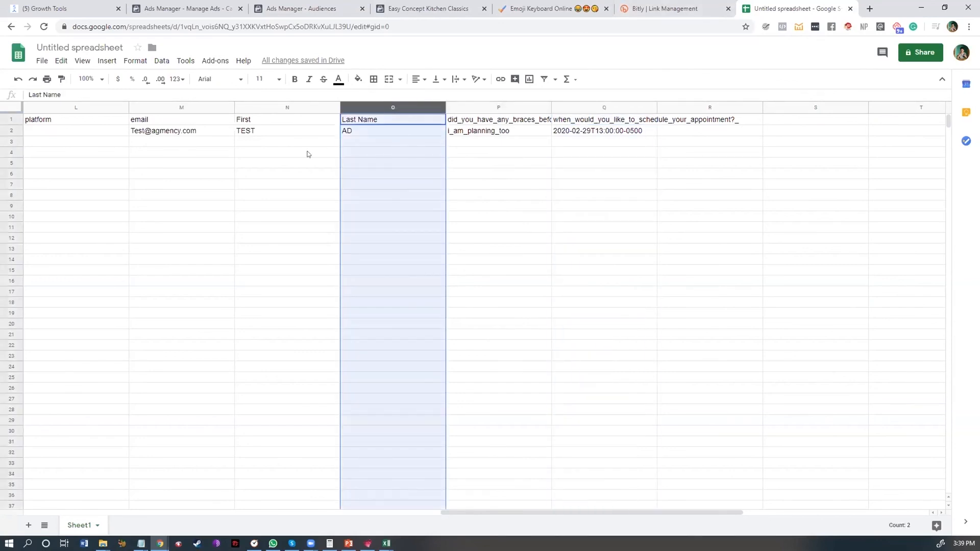
Return to the audience mapping in Ads Manager, check the mapped columns, upload the list to create the audience, and finish
left_click(306, 9)
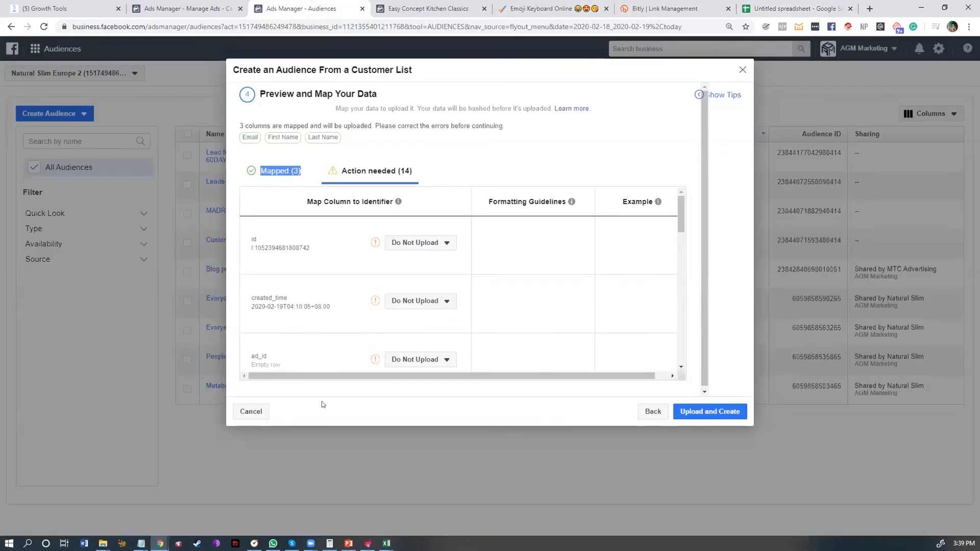
left_click(296, 170)
scroll(331, 290, "down", 1)
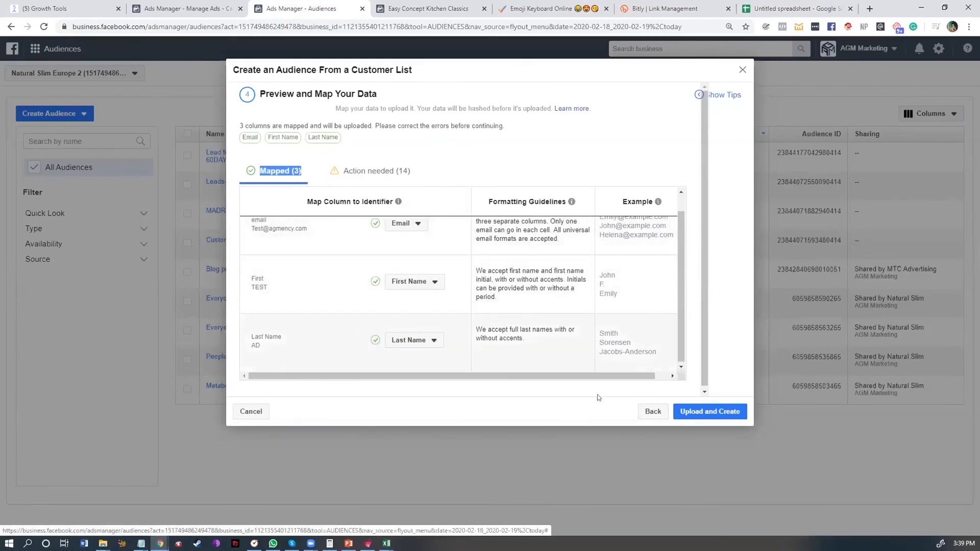
left_click(717, 402)
left_click(718, 410)
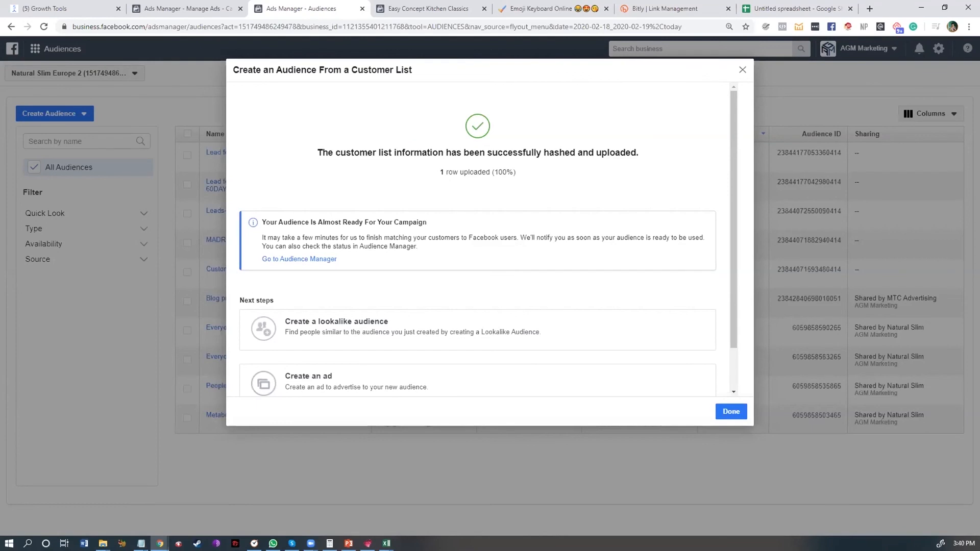
left_click(731, 412)
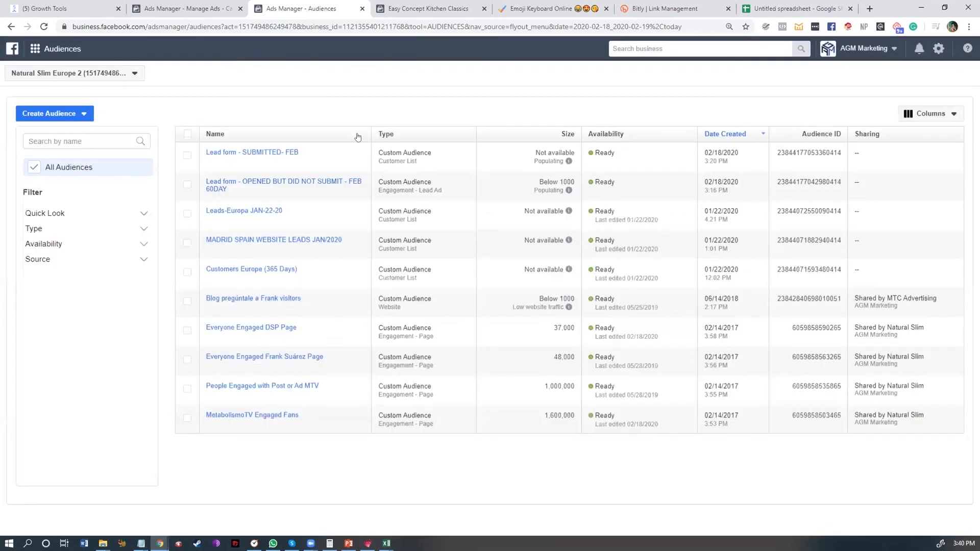
Check the Lead form - SUBMITTED- FEB audience in the audience list and view the Easy Concept Brands campaigns list
mouse_move(249, 154)
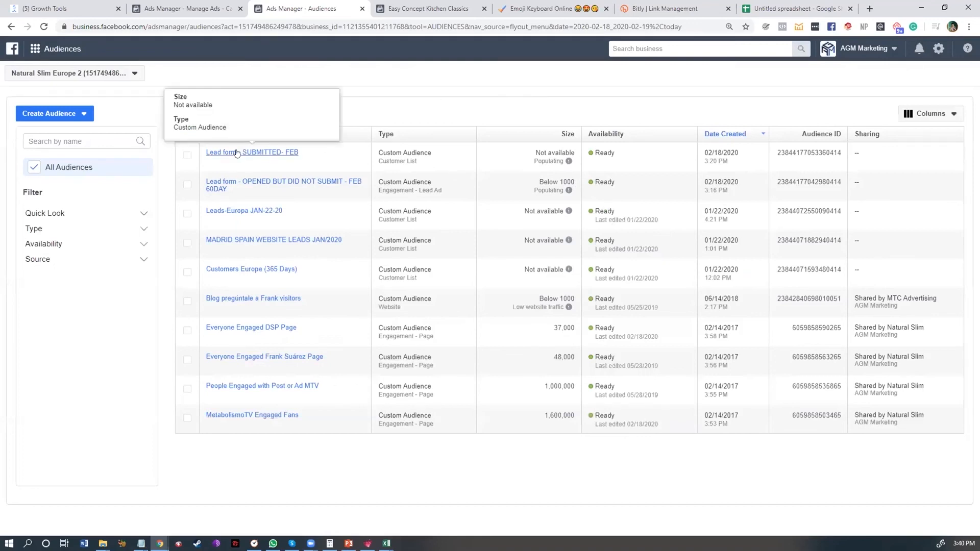
left_click(212, 8)
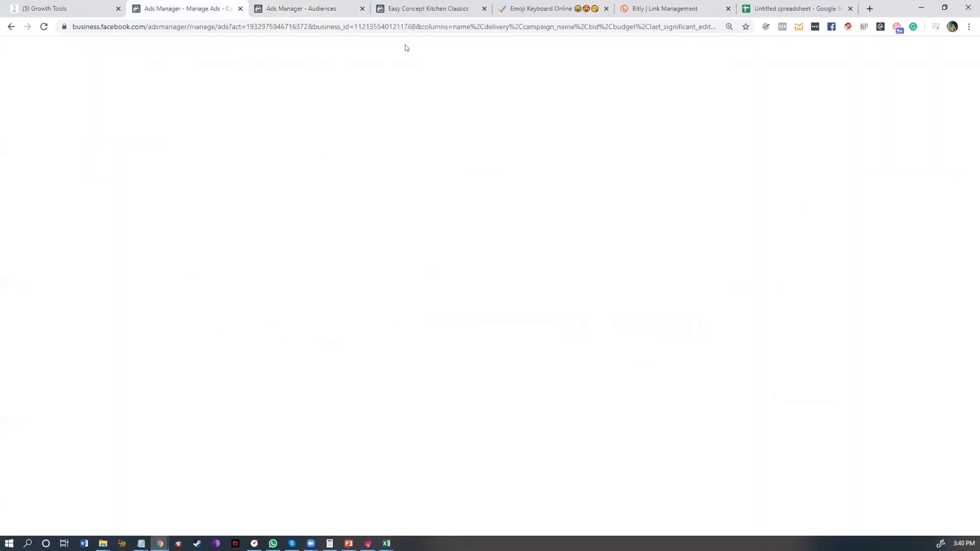
left_click(390, 134)
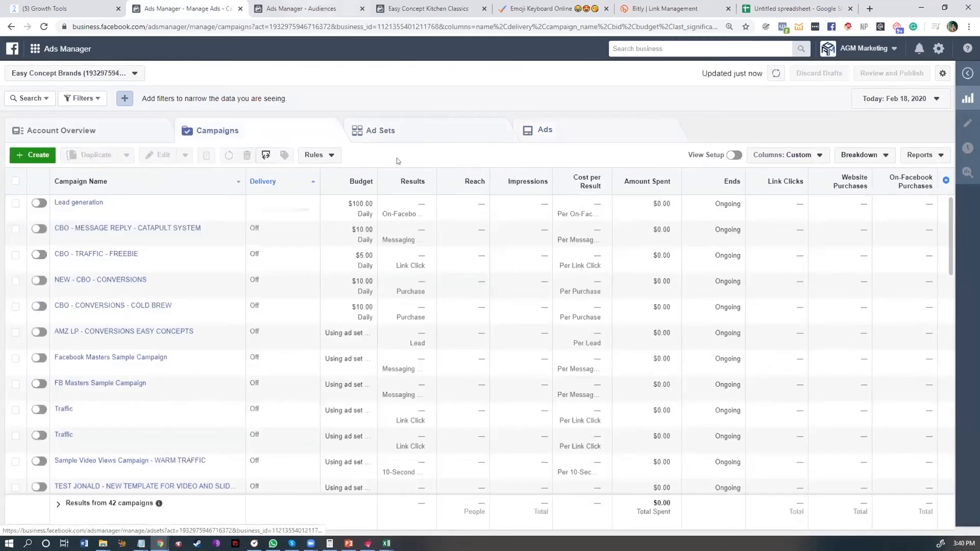
left_click(302, 9)
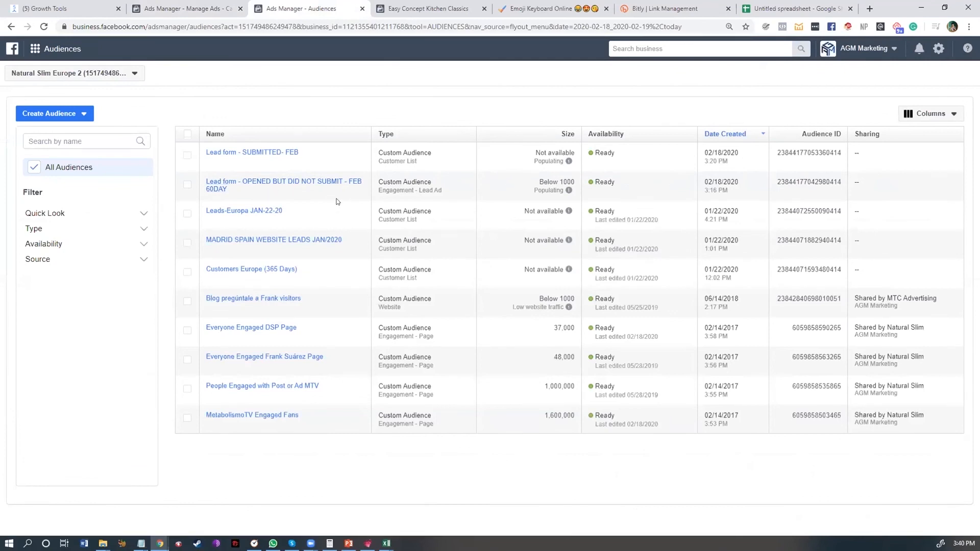
left_click(185, 8)
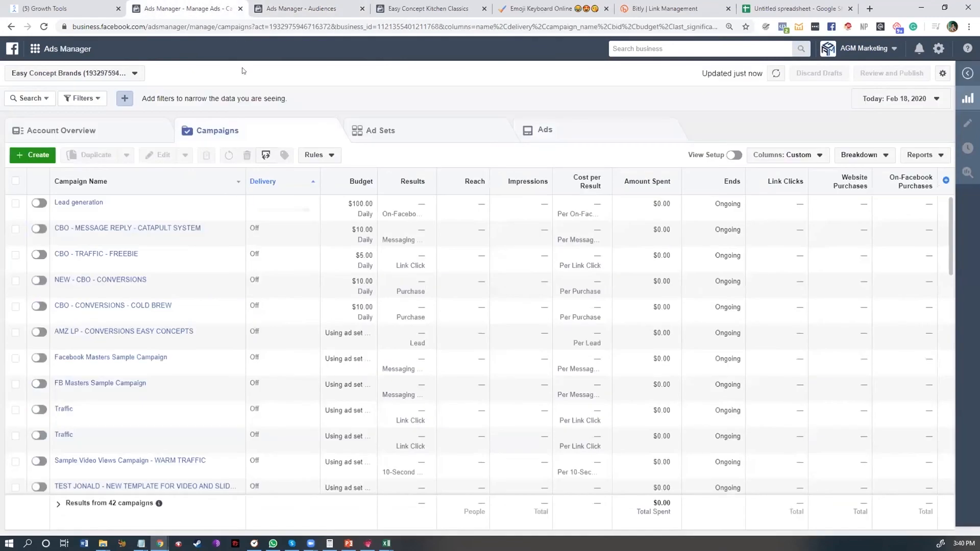